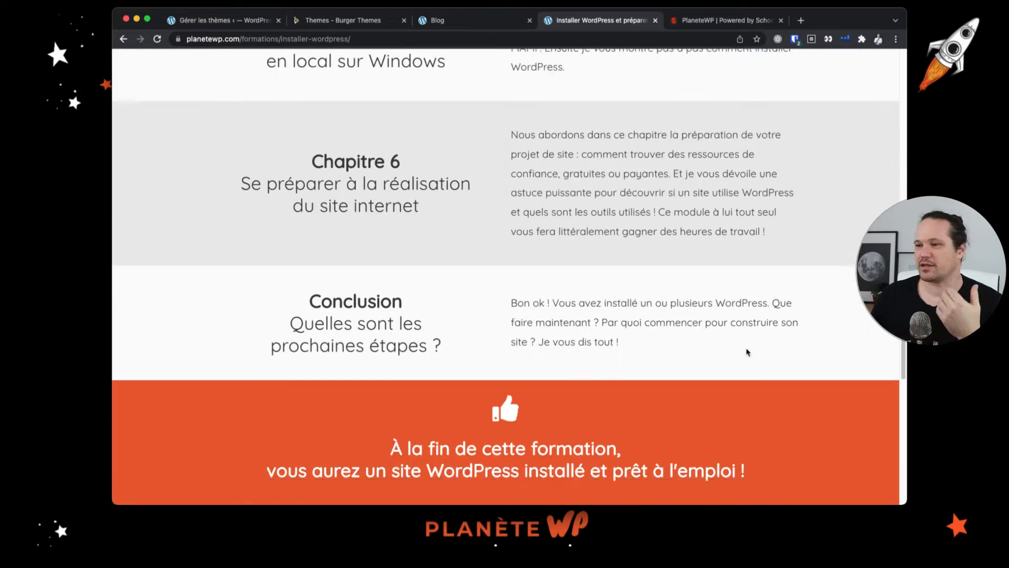
- Browse the Installer WordPress course landing page and its sign-up form
scroll(746, 352, up, 20)
scroll(746, 352, up, 4)
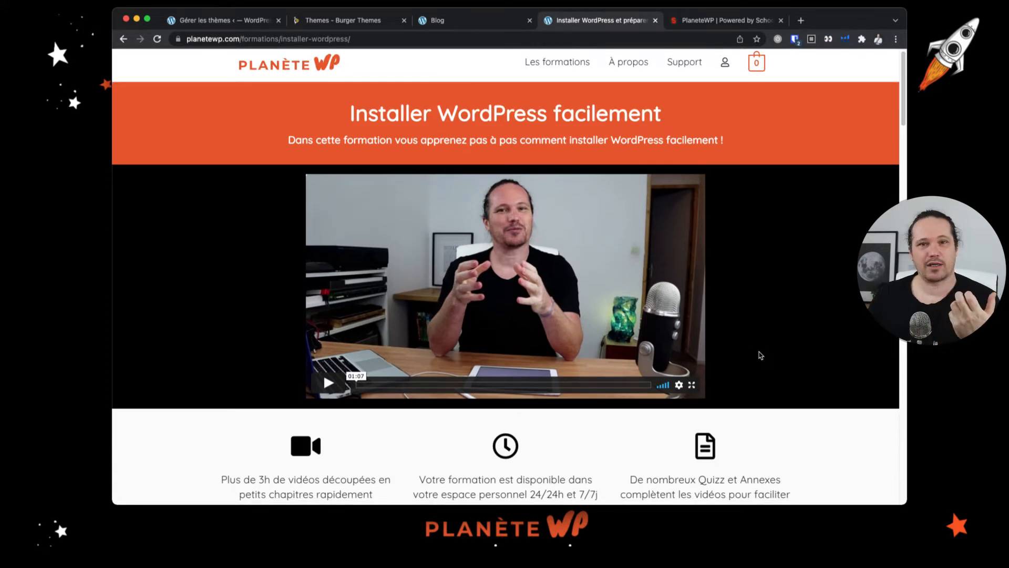
scroll(761, 355, down, 10)
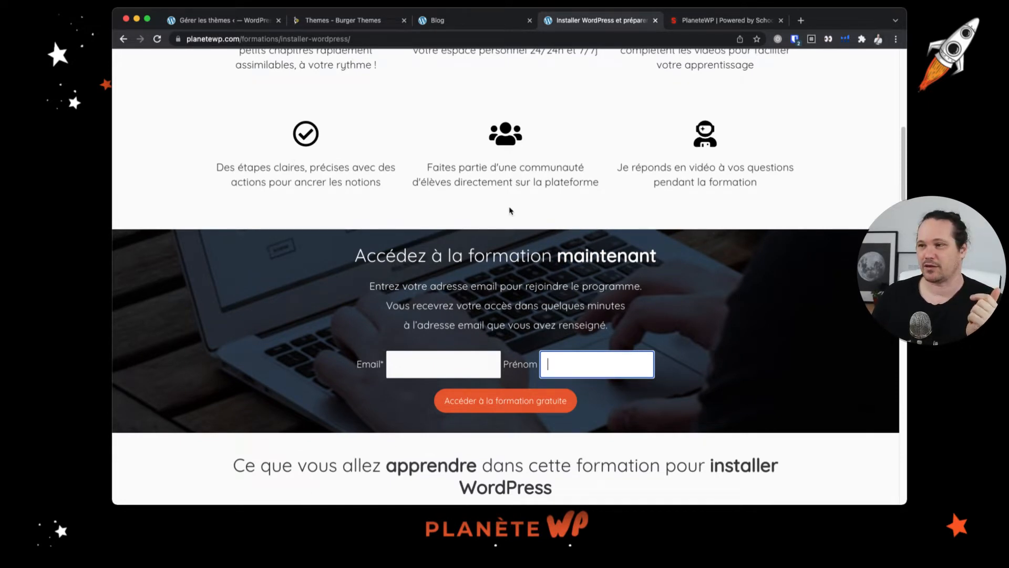
click(446, 361)
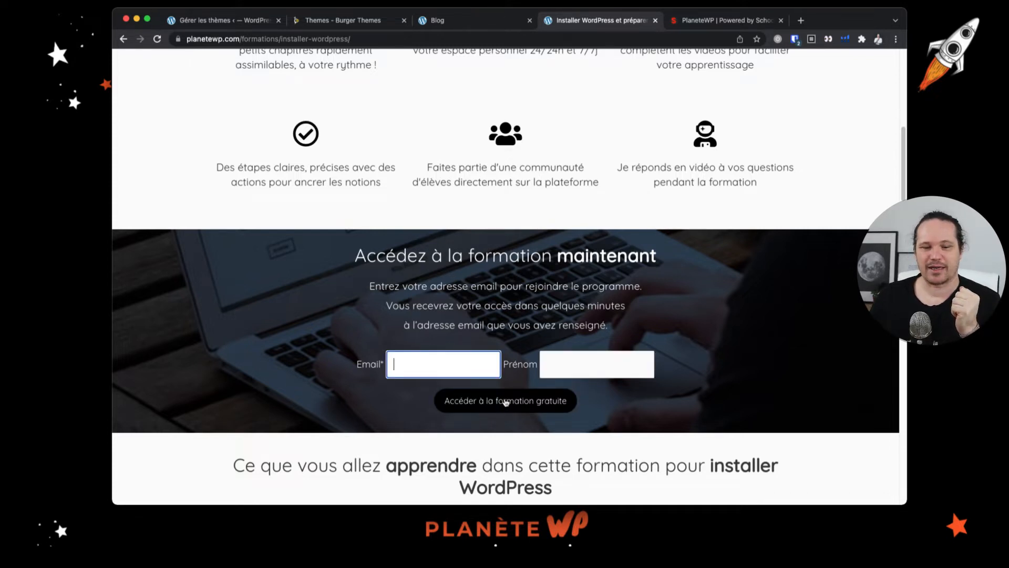
- Switch to the course platform tab, view the program and open the lesson 'Pourquoi utiliser un serveur ?'
click(722, 23)
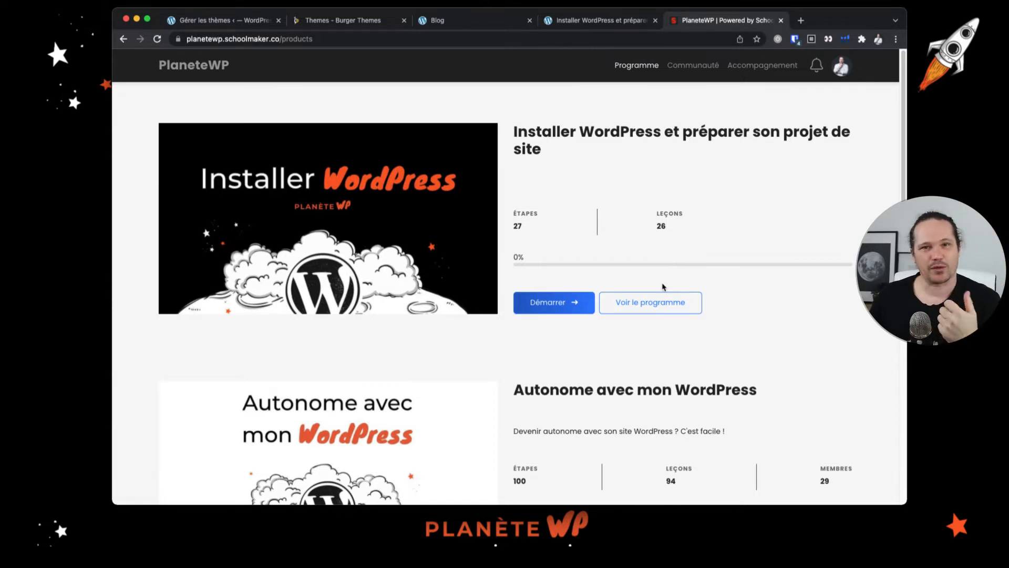
click(680, 304)
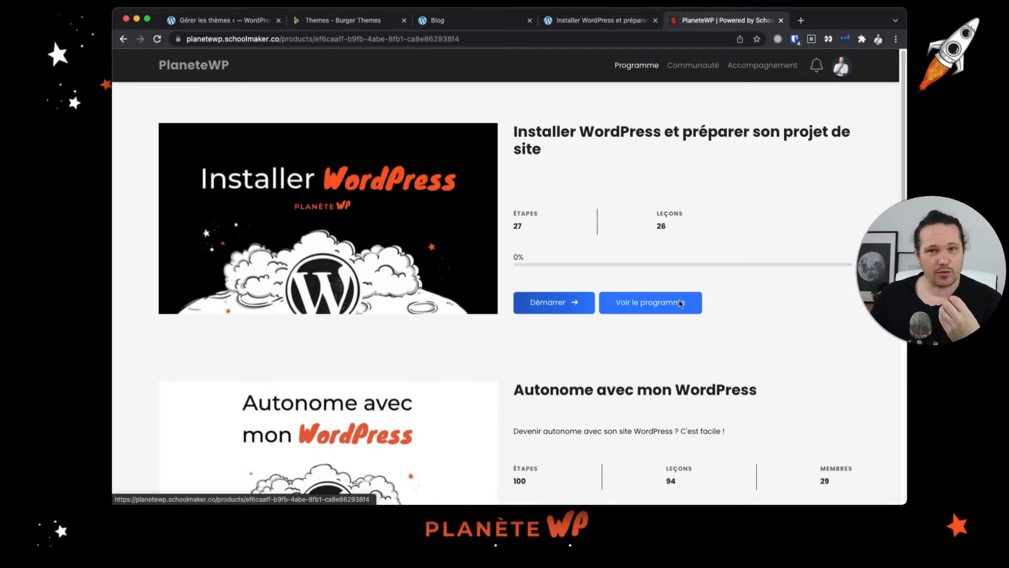
scroll(575, 281, down, 4)
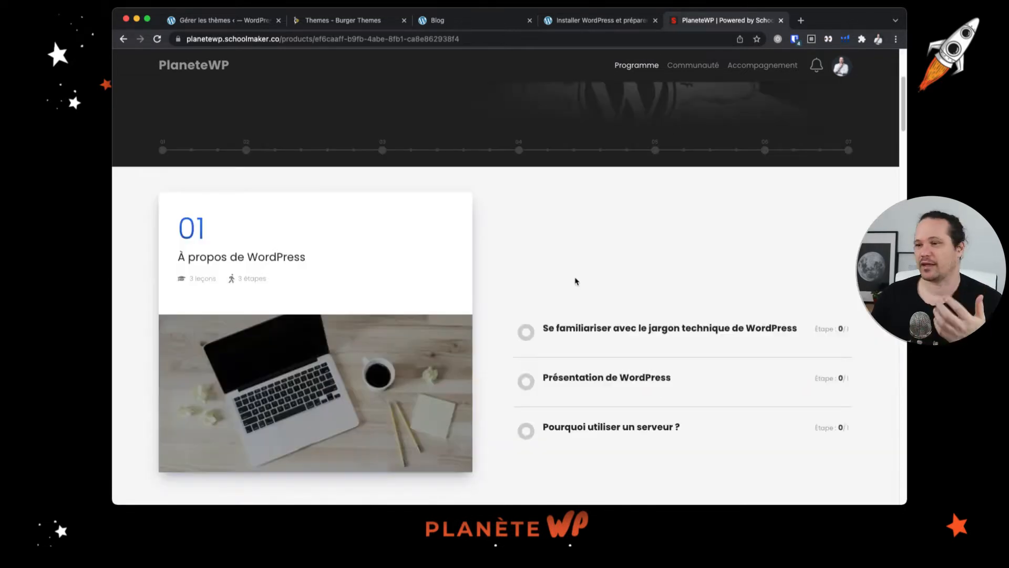
scroll(600, 355, down, 1)
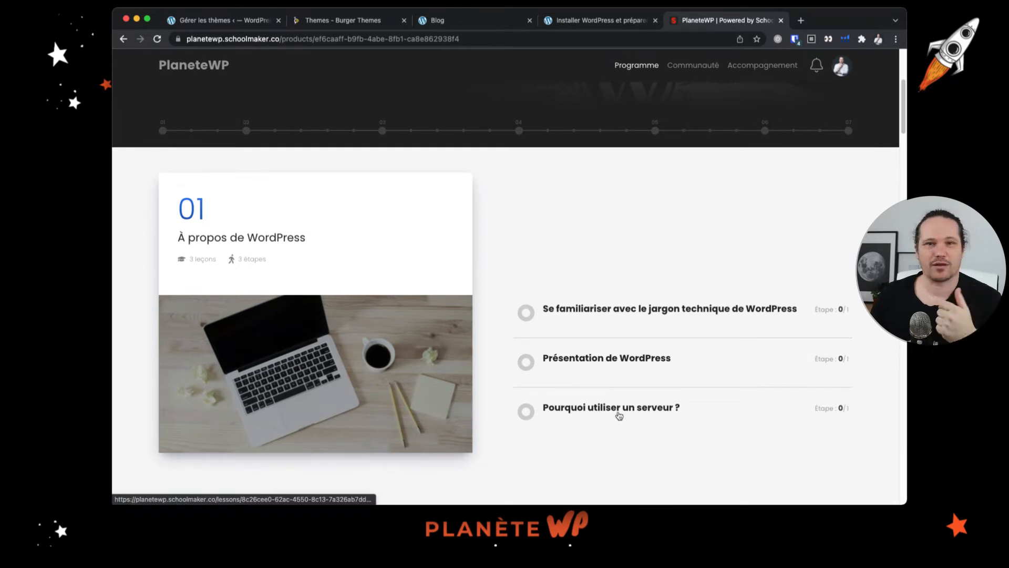
click(619, 415)
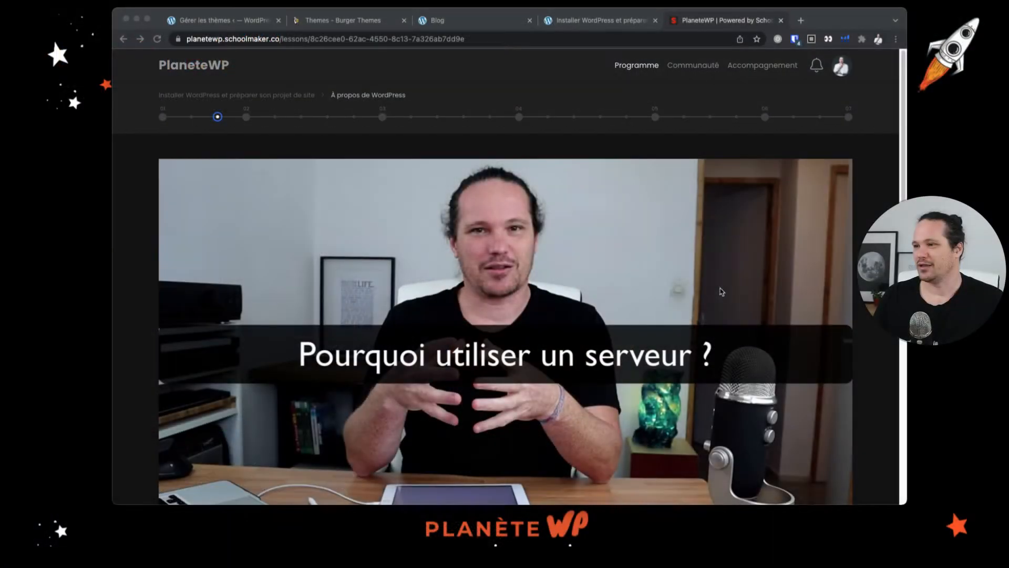
- Scroll through the lesson page and view its Questions section
scroll(622, 290, down, 5)
scroll(622, 290, down, 2)
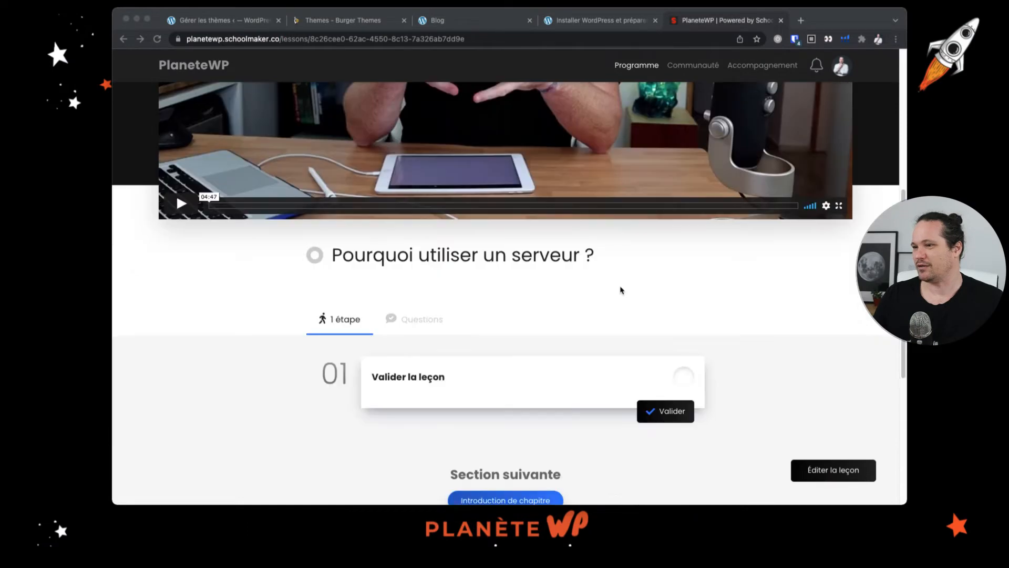
scroll(622, 290, up, 6)
scroll(622, 290, down, 2)
scroll(622, 291, down, 2)
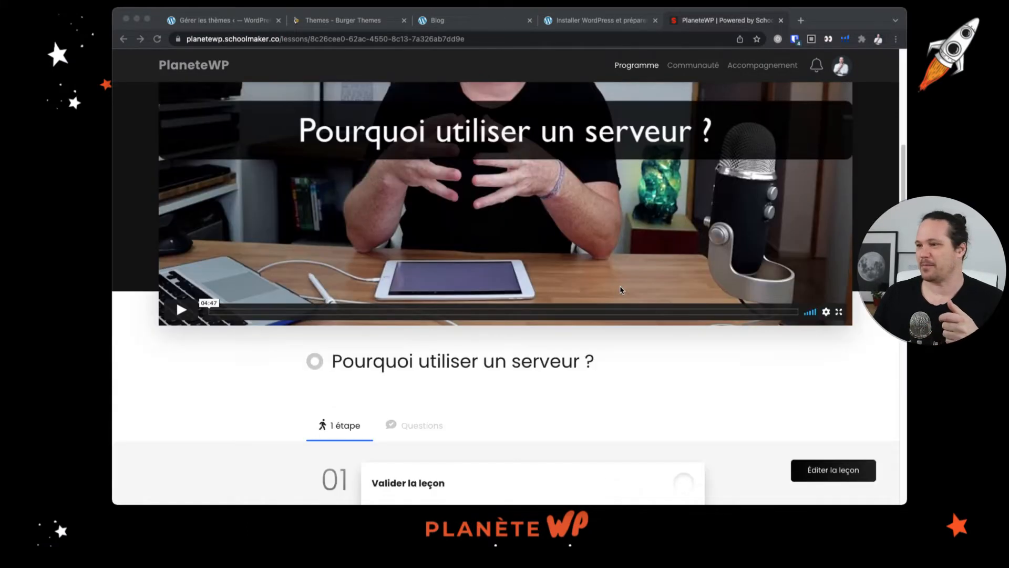
scroll(621, 290, down, 2)
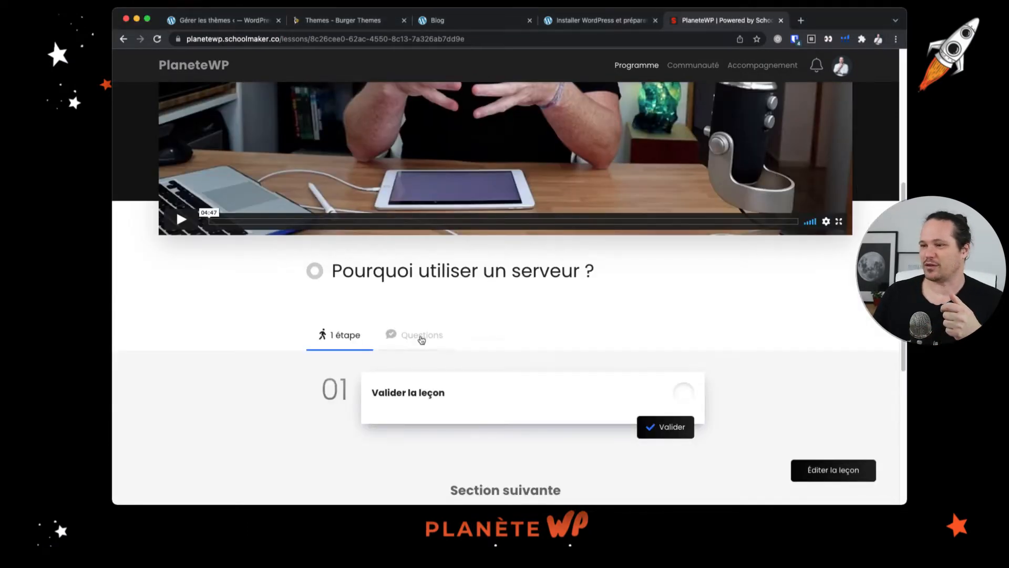
click(418, 338)
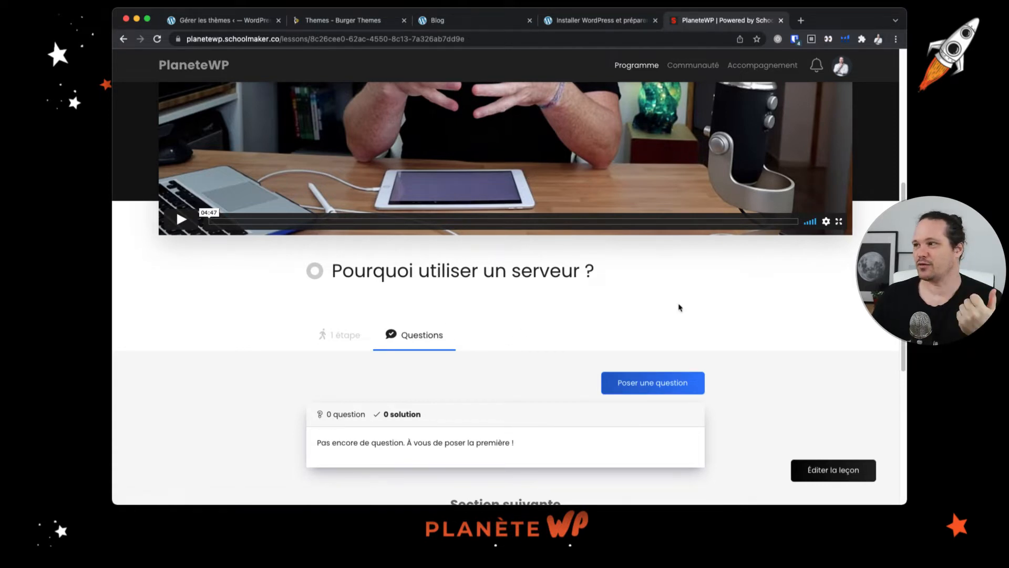
scroll(633, 348, up, 5)
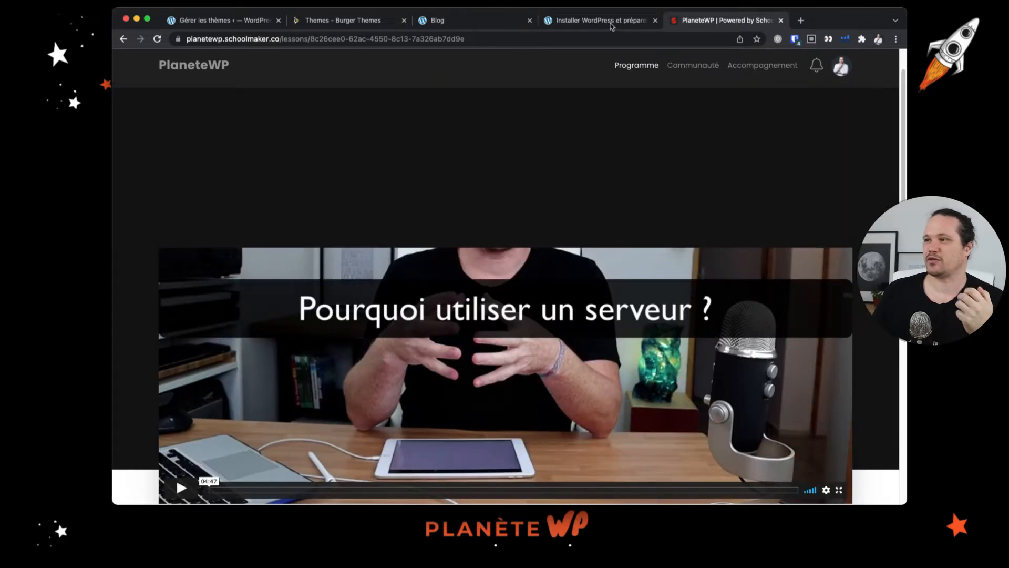
- Return to the WordPress themes page showing the CoziPress theme details
click(612, 23)
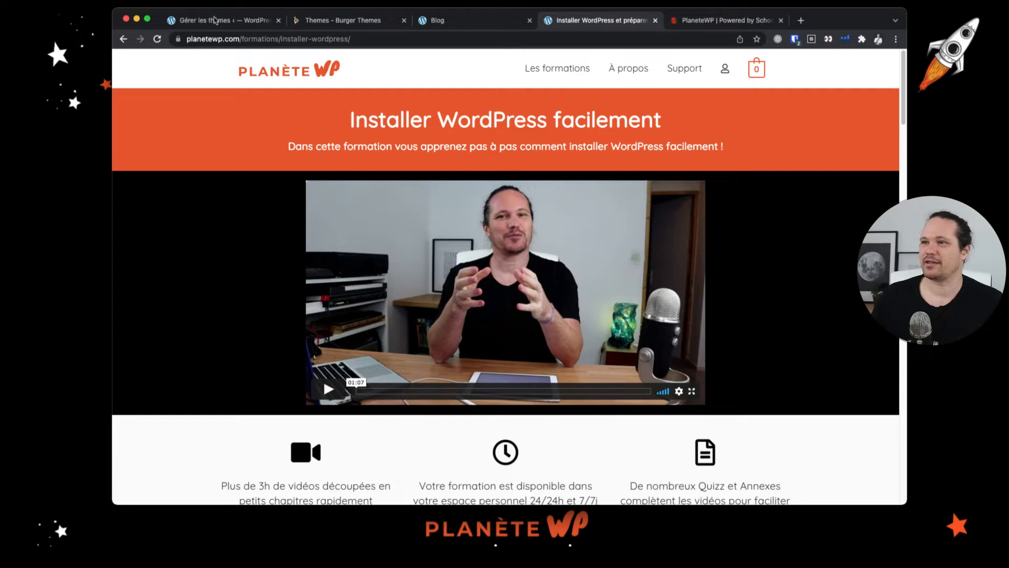
click(216, 20)
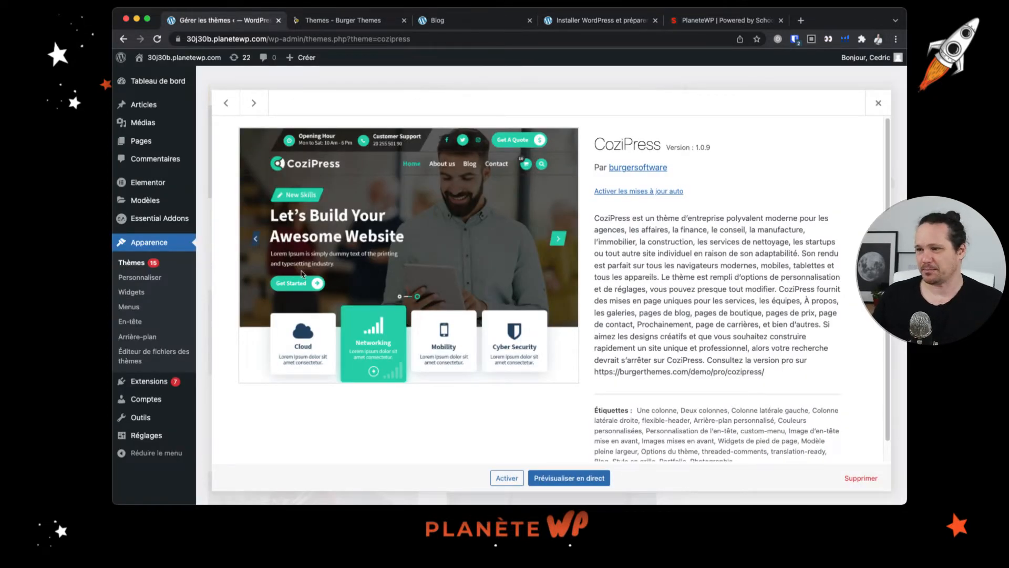
key(Tab)
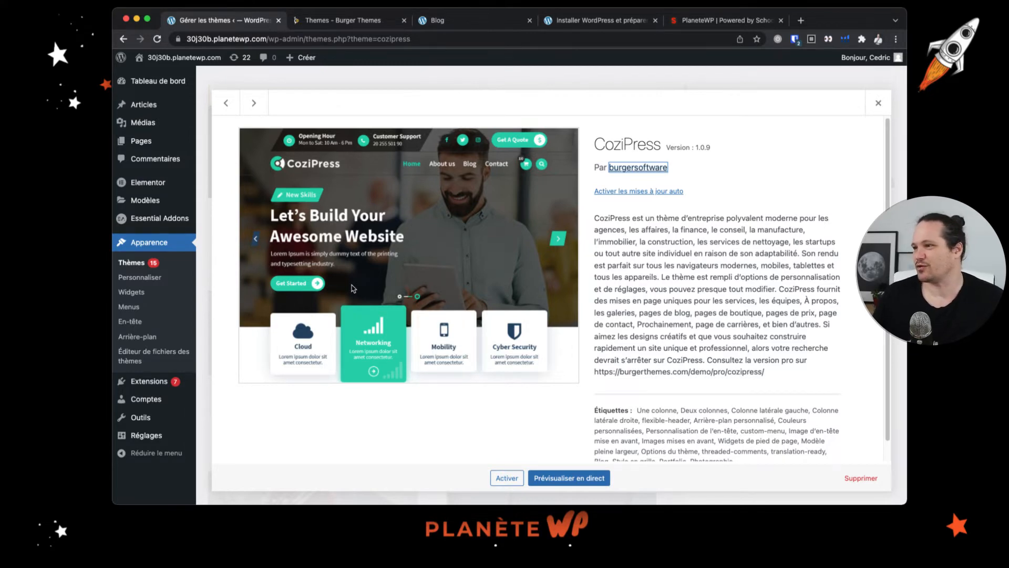
- Browse the Burger Themes catalogue, open the CoziPress Pro live demo, and return to the WordPress tab
click(364, 21)
scroll(435, 245, down, 1)
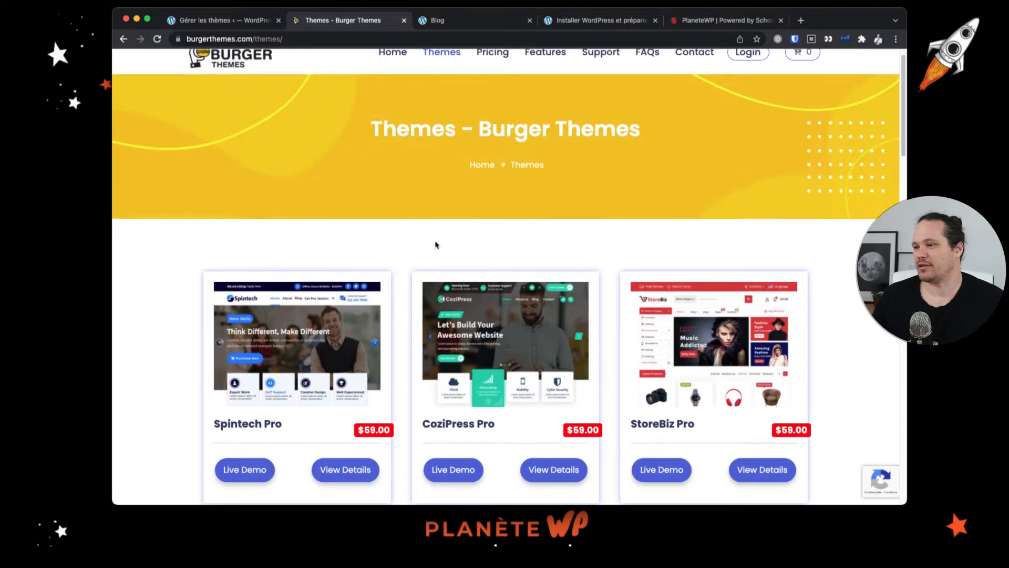
scroll(435, 244, down, 1)
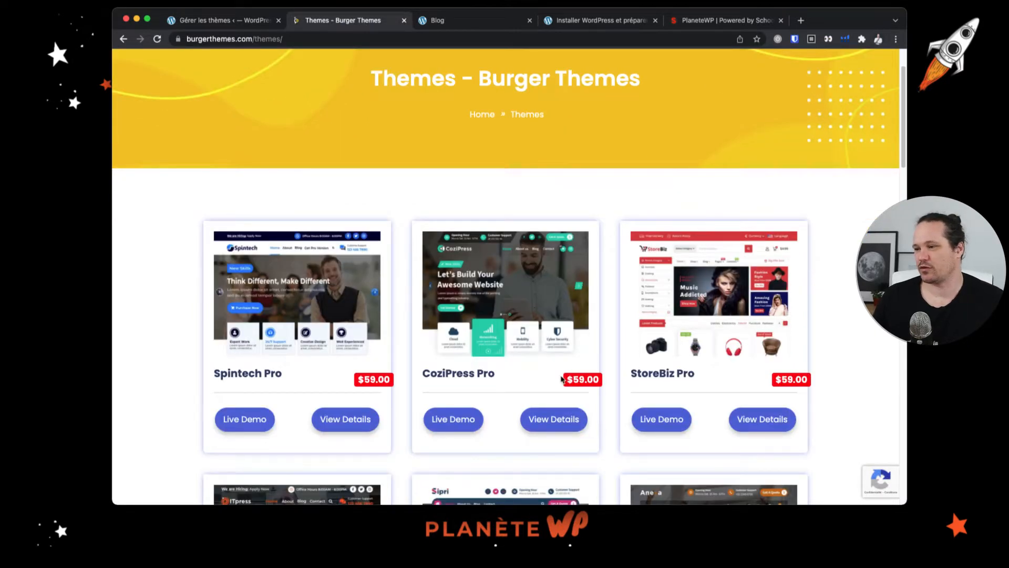
click(451, 418)
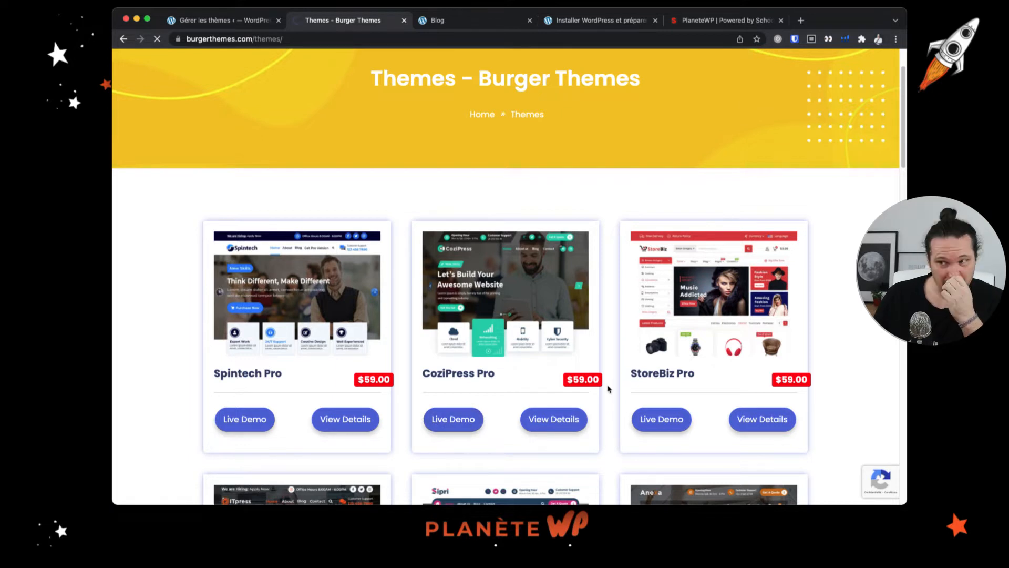
click(228, 24)
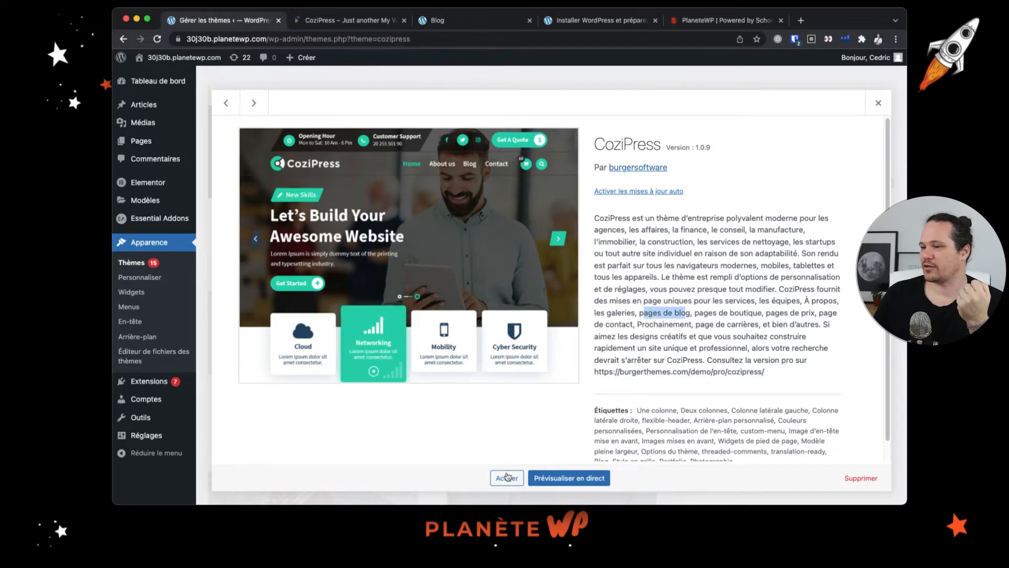
- Activate the CoziPress theme and reload the site's blog page
click(507, 477)
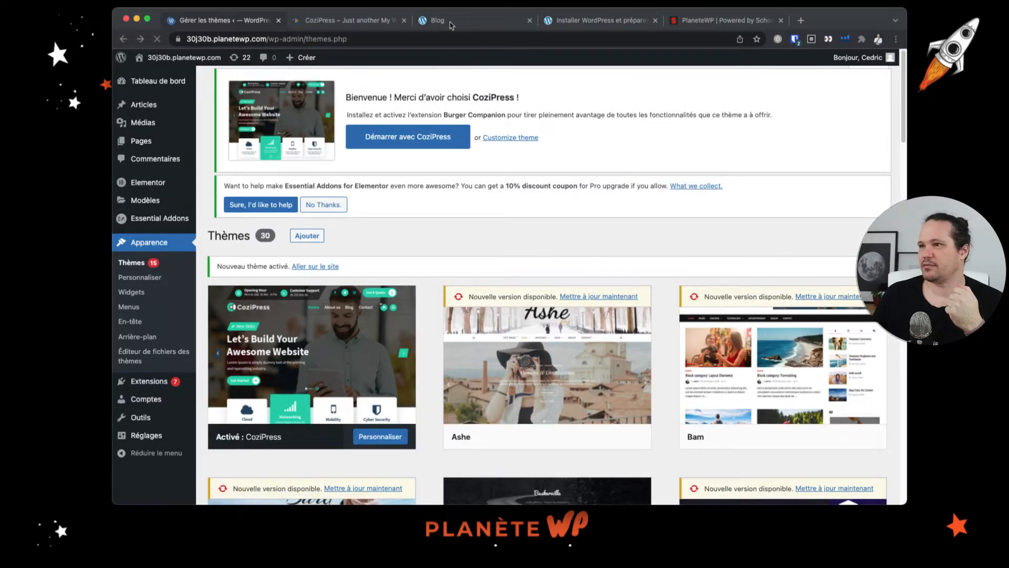
click(158, 41)
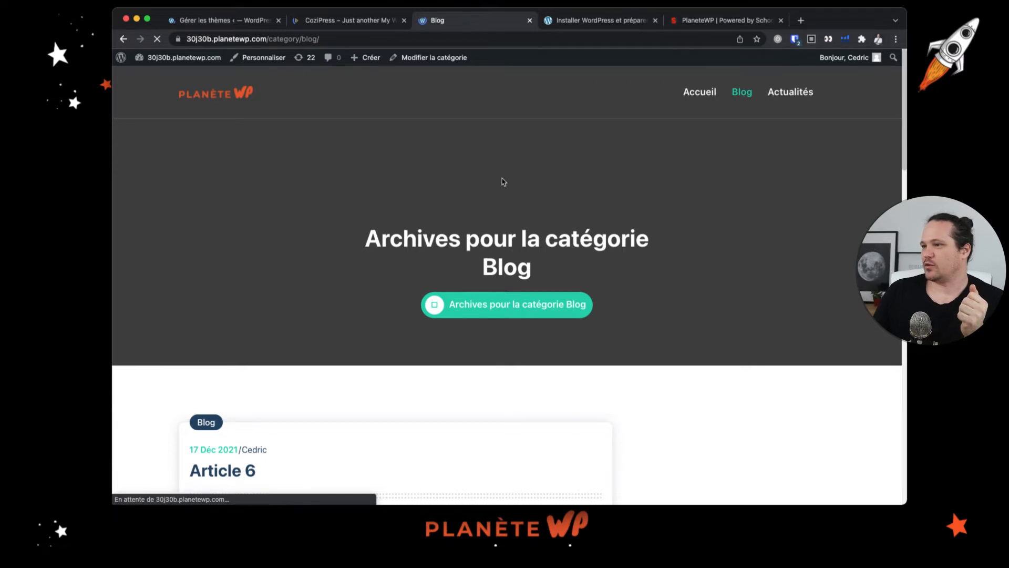
- Scroll through the blog category page to examine how CoziPress displays the articles and sidebar
scroll(506, 248, down, 1)
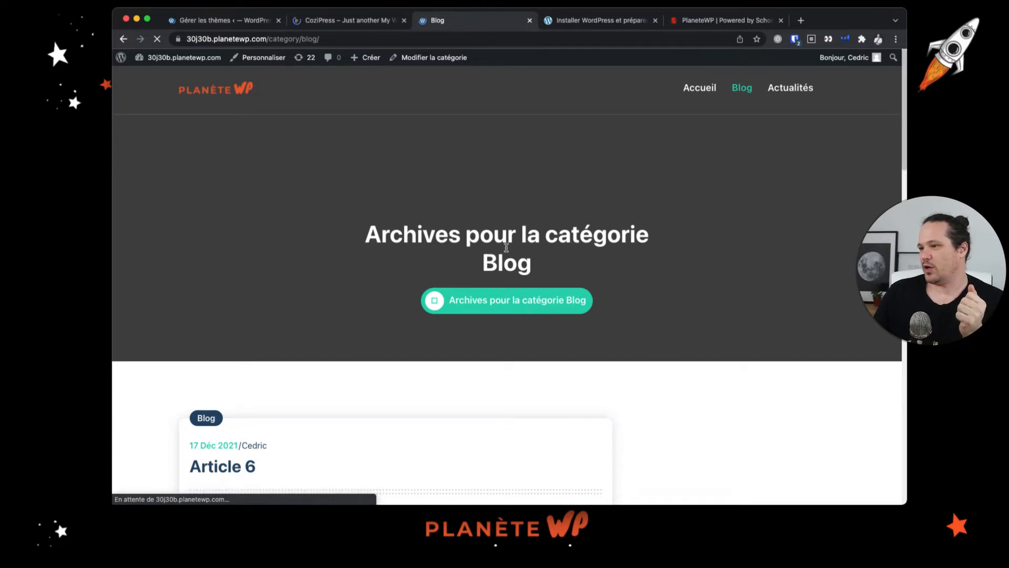
scroll(513, 255, down, 10)
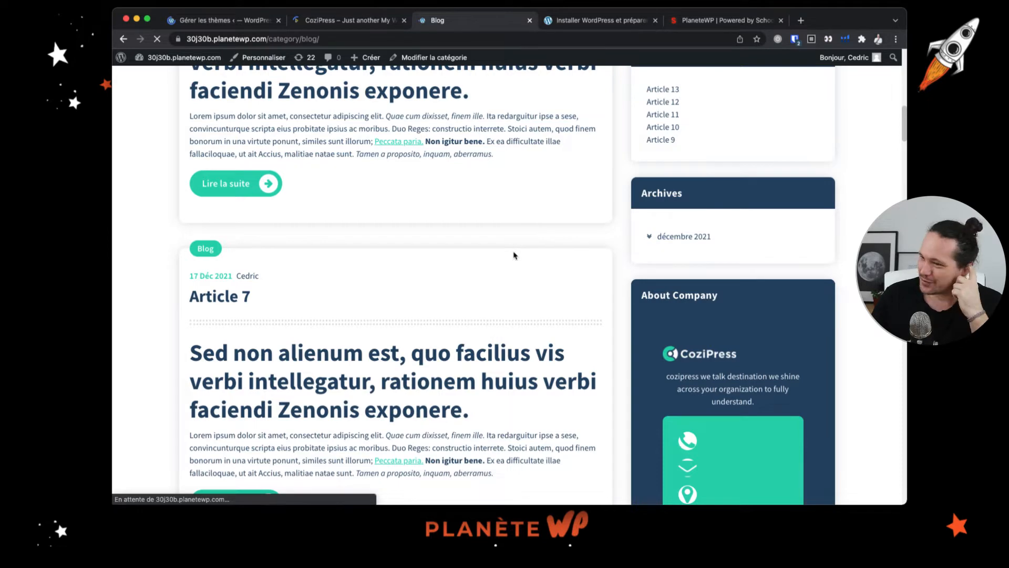
scroll(515, 252, up, 1)
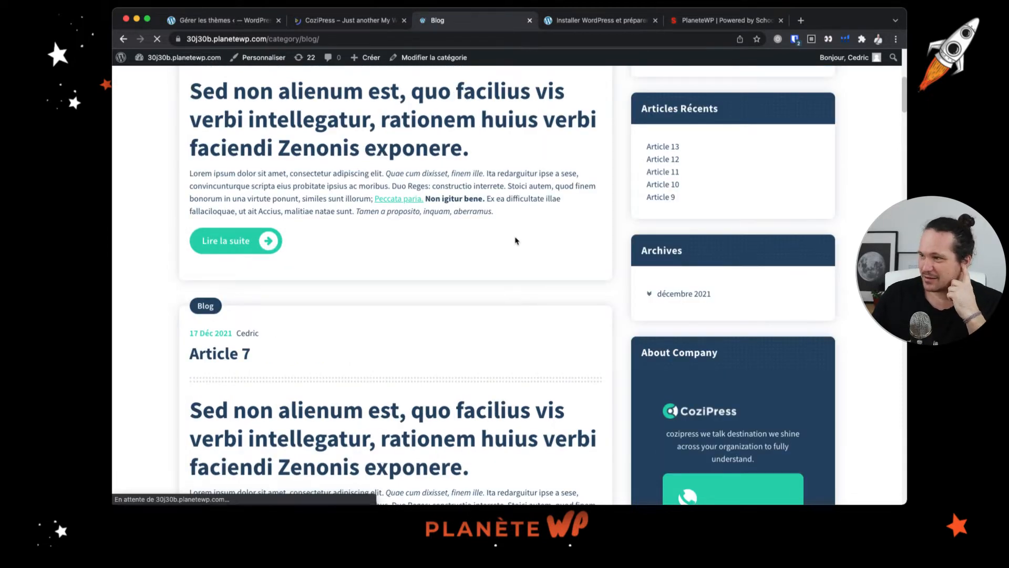
scroll(515, 240, down, 5)
scroll(515, 239, down, 6)
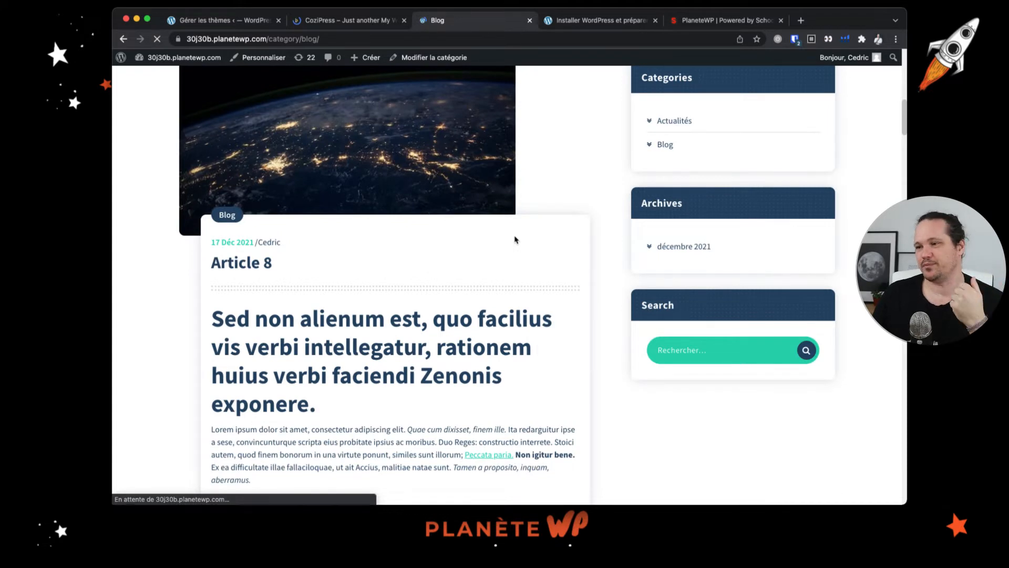
scroll(514, 239, down, 7)
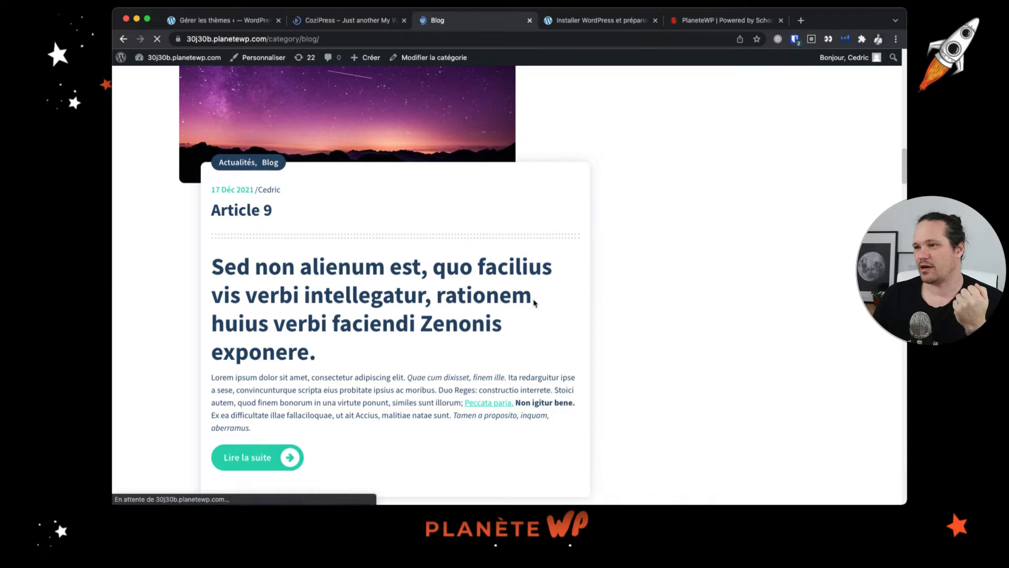
scroll(534, 303, down, 12)
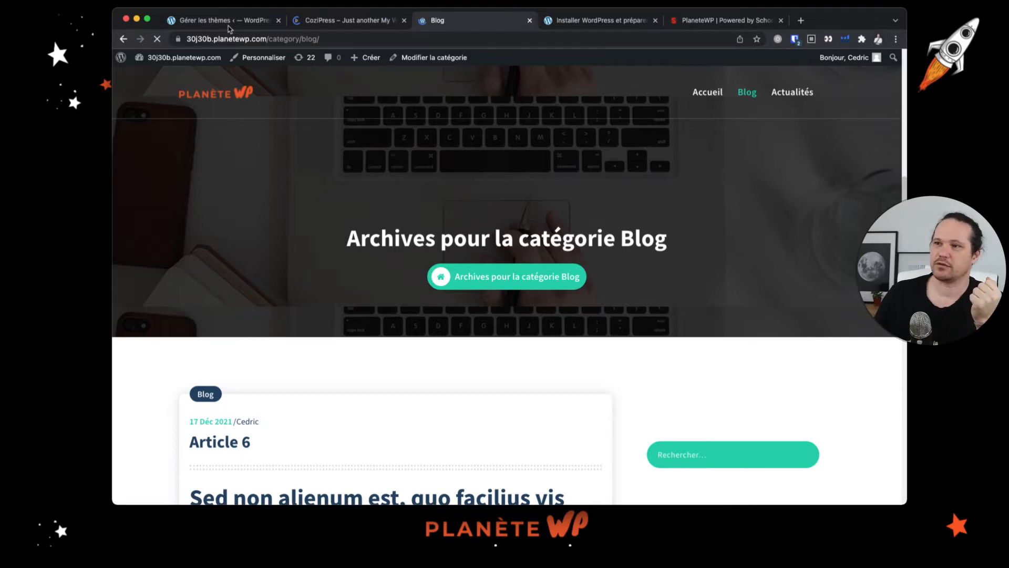
- Open the theme Customizer and navigate the preview to the Blog page
click(228, 21)
click(153, 277)
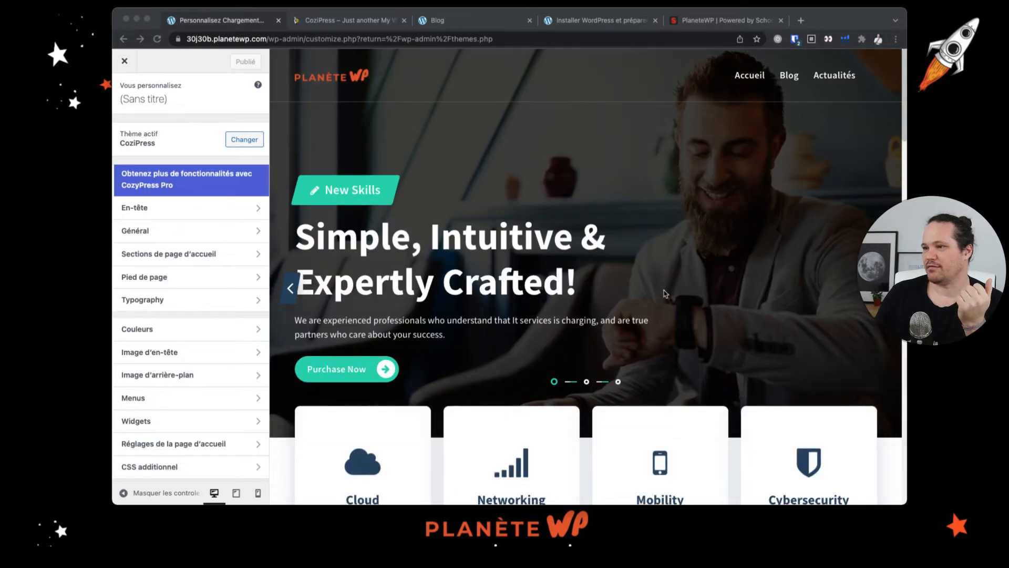
scroll(665, 294, down, 10)
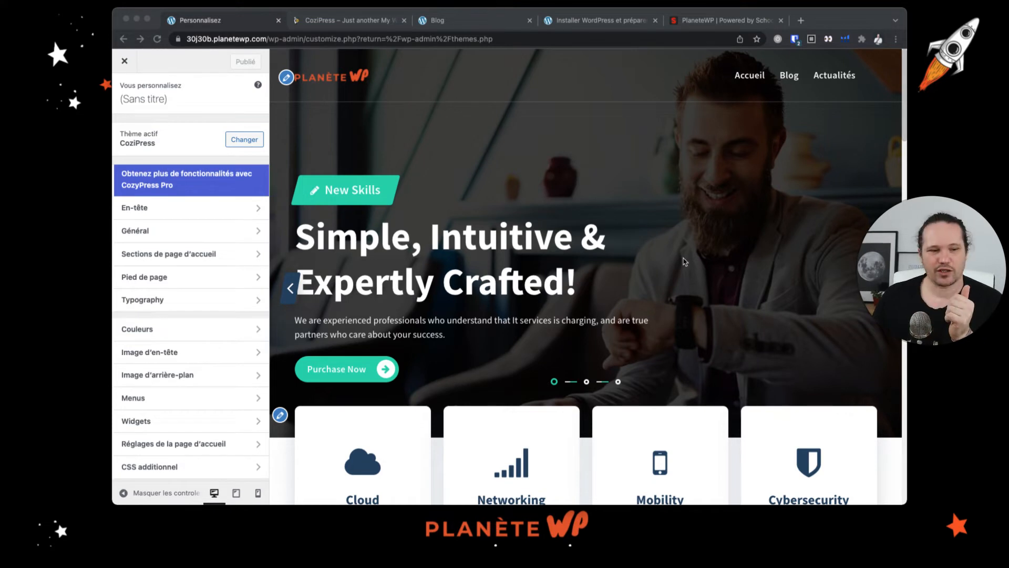
click(786, 79)
click(785, 77)
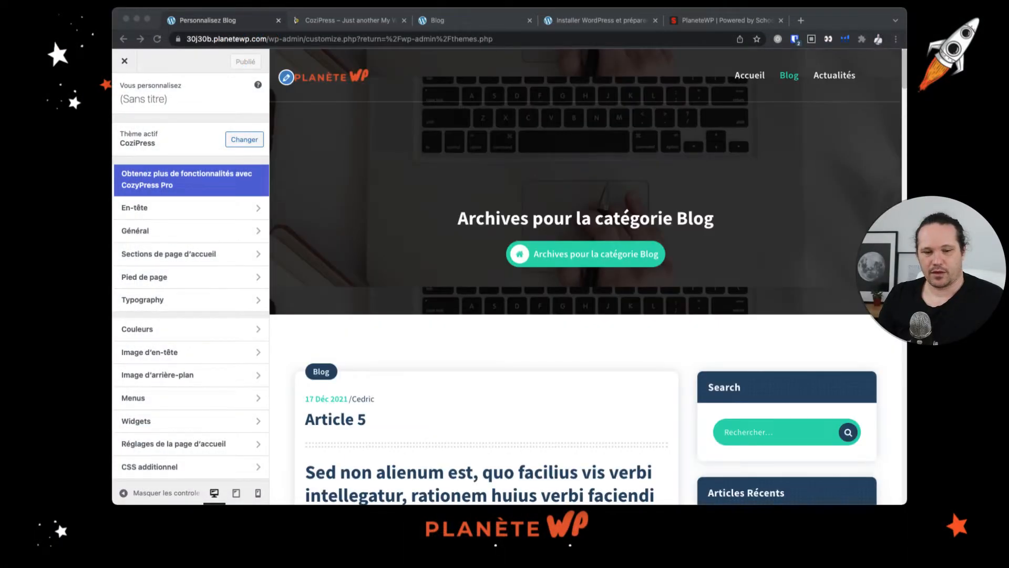
- Scroll through the Blog archive preview down to the footer
scroll(569, 289, down, 8)
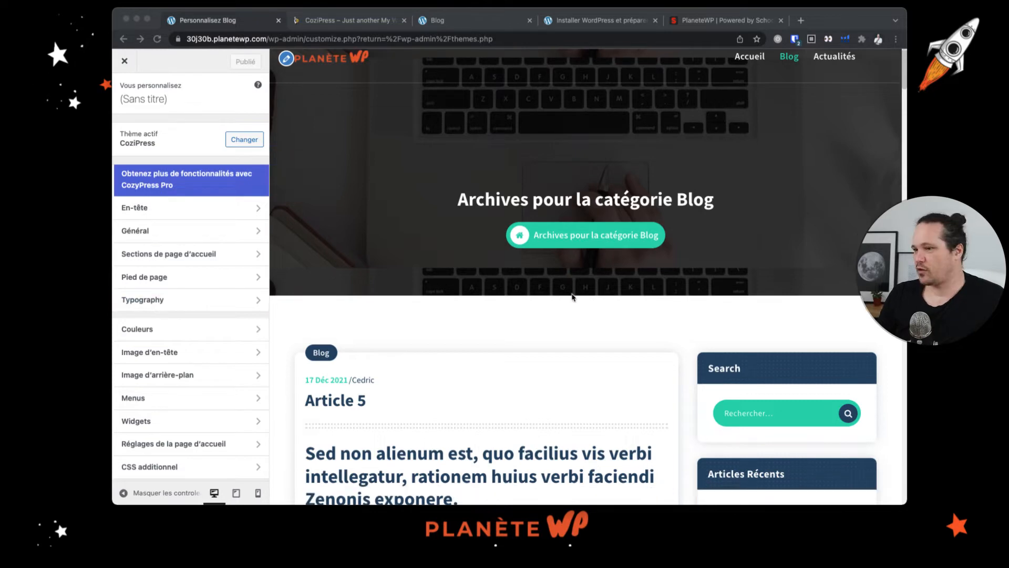
scroll(570, 292, up, 8)
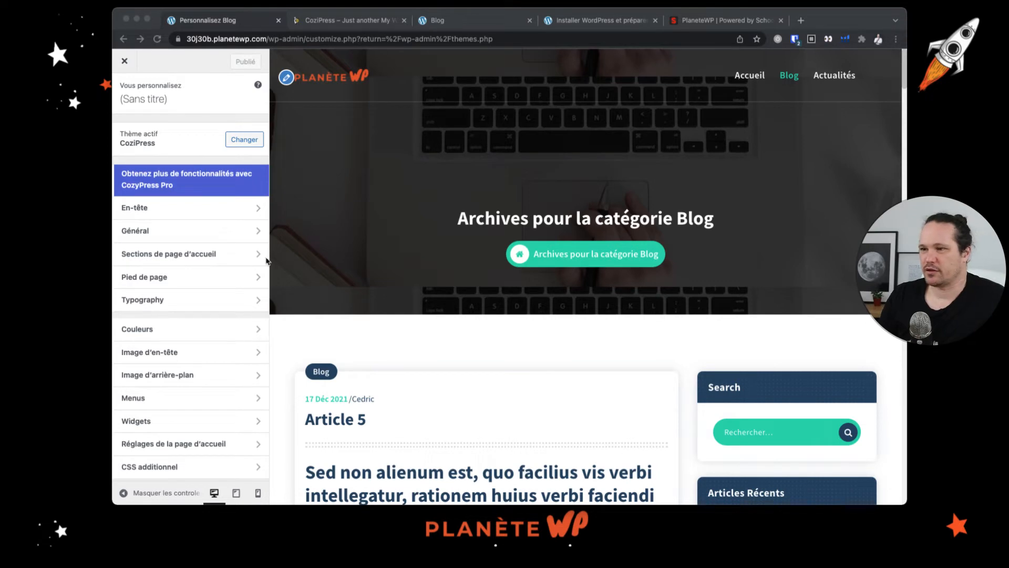
scroll(545, 396, down, 15)
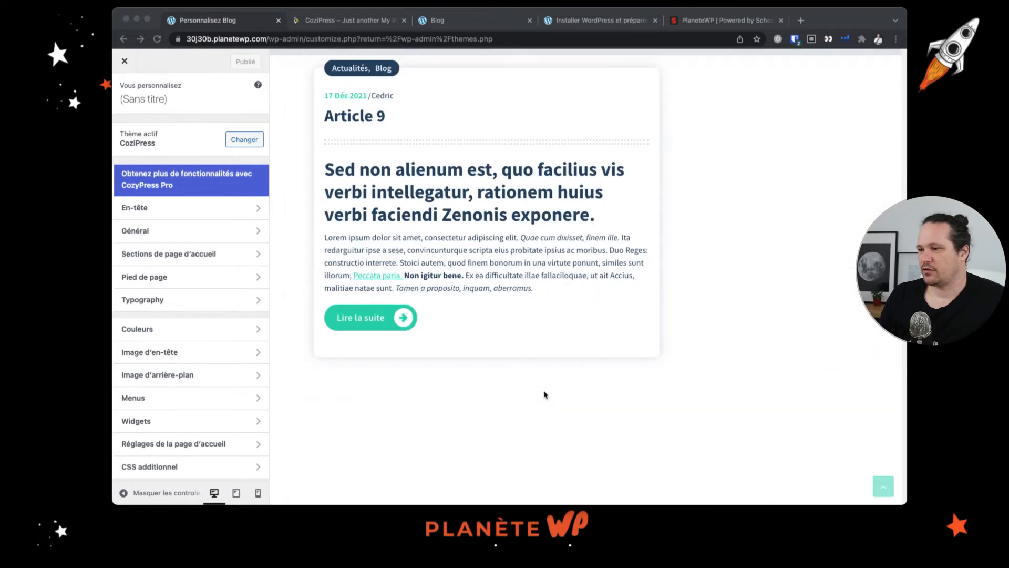
scroll(544, 395, down, 10)
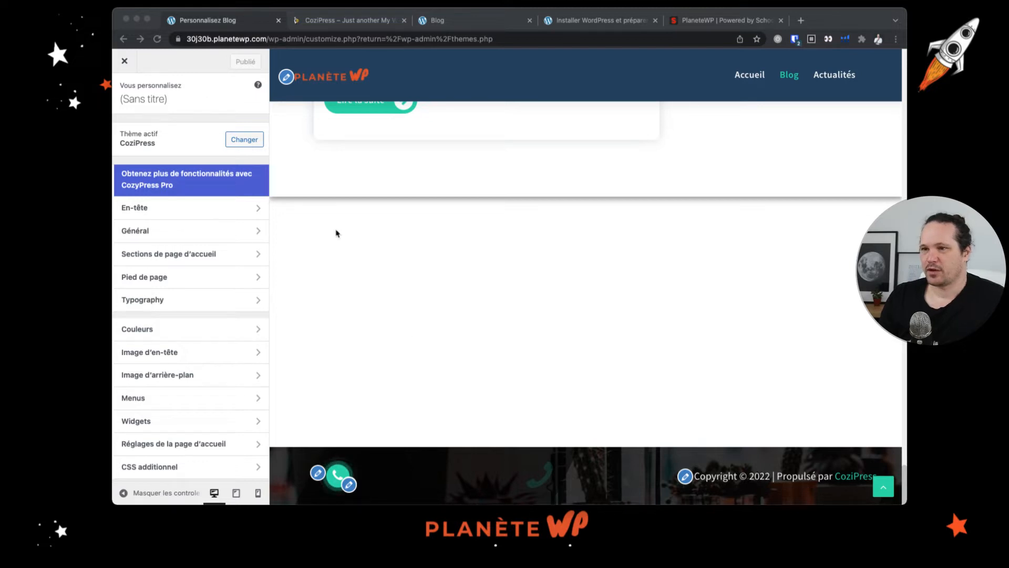
- Set the logo width to 180 in the header's site identity settings
click(261, 267)
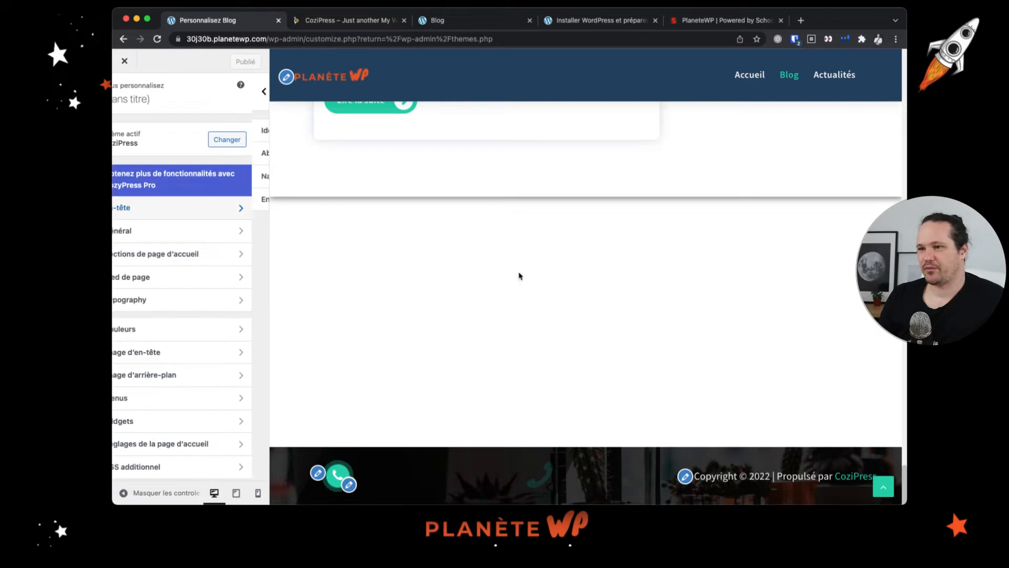
scroll(506, 220, up, 20)
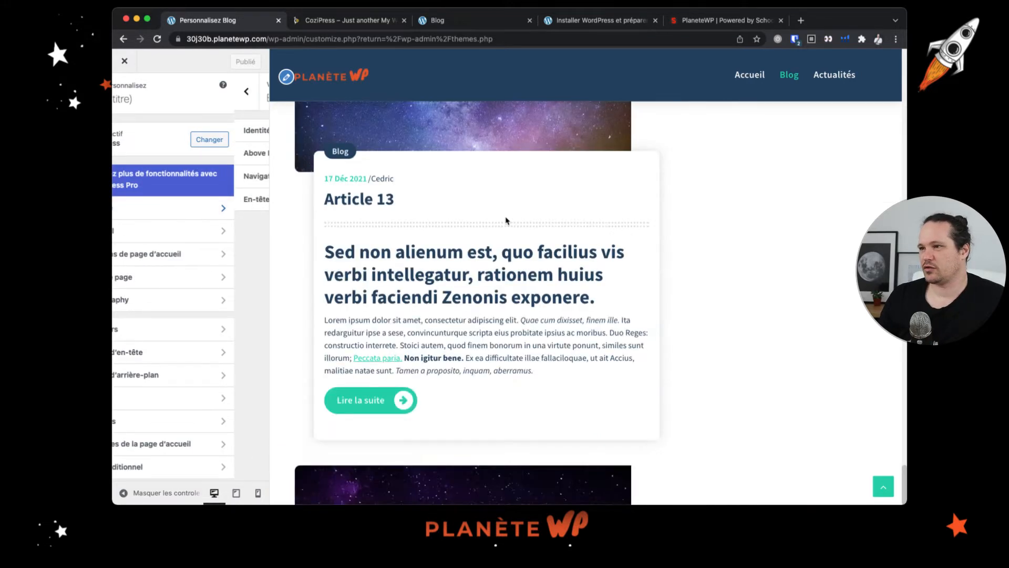
scroll(505, 220, up, 2)
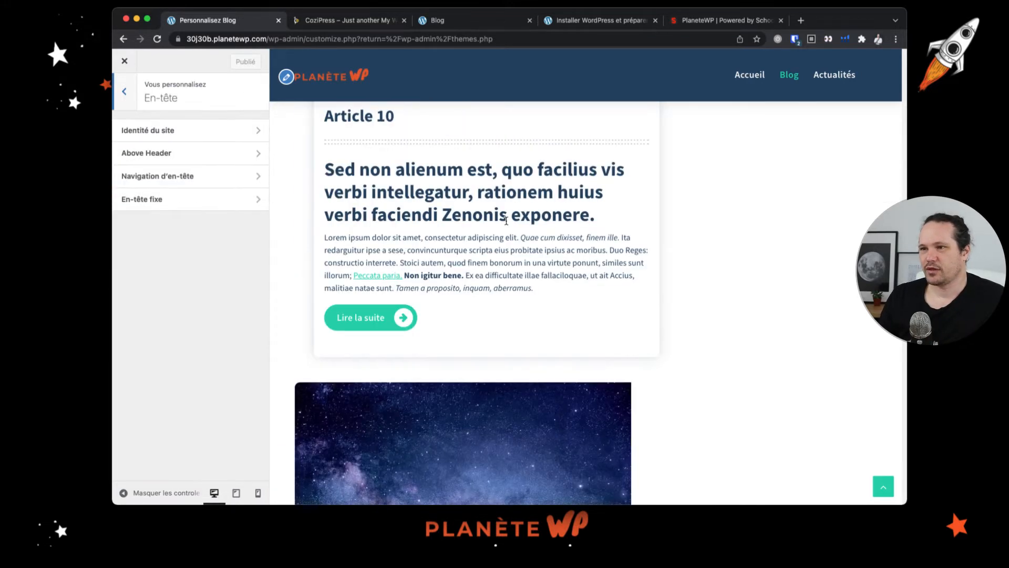
scroll(506, 221, up, 15)
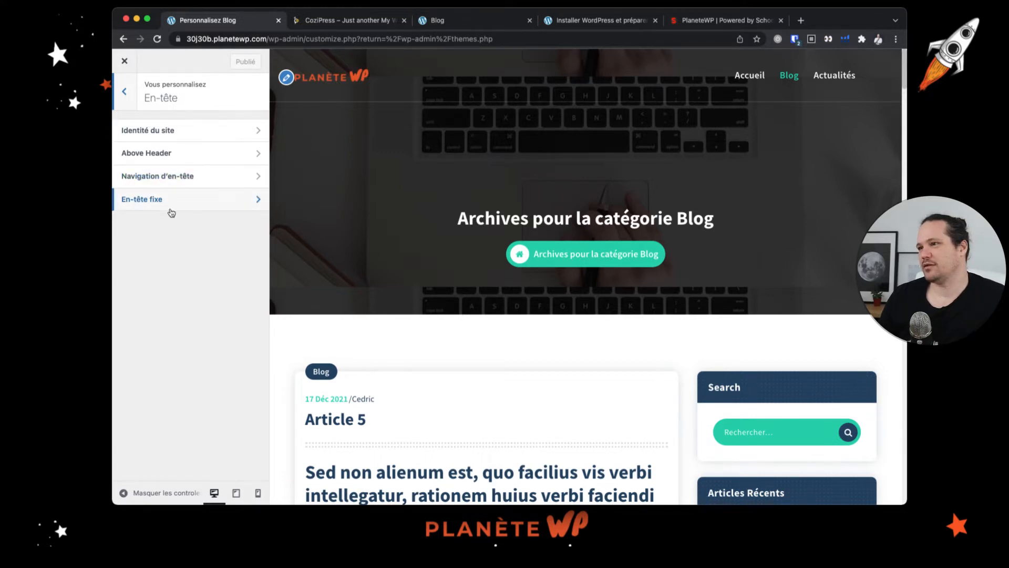
scroll(480, 196, down, 3)
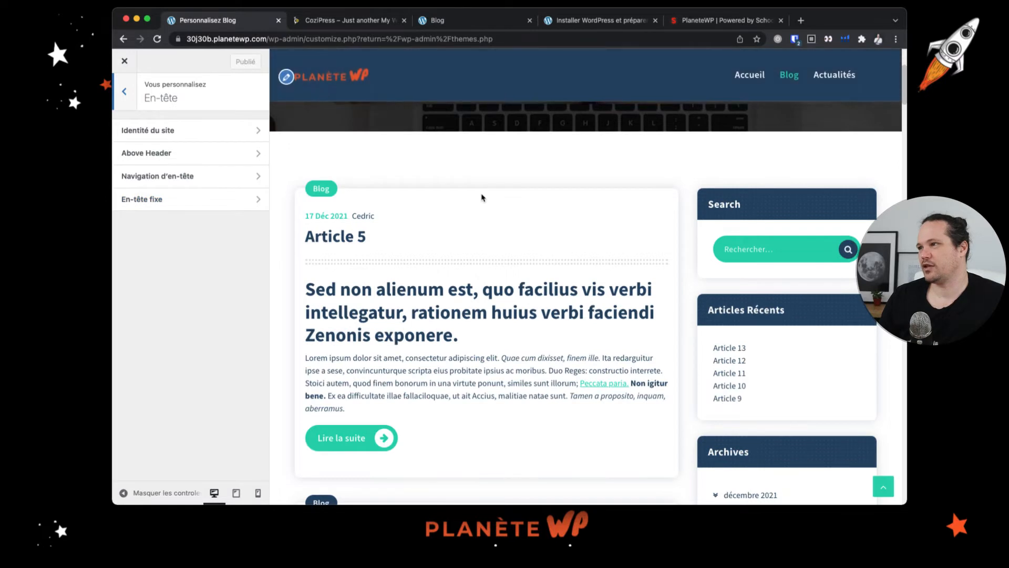
scroll(482, 197, up, 3)
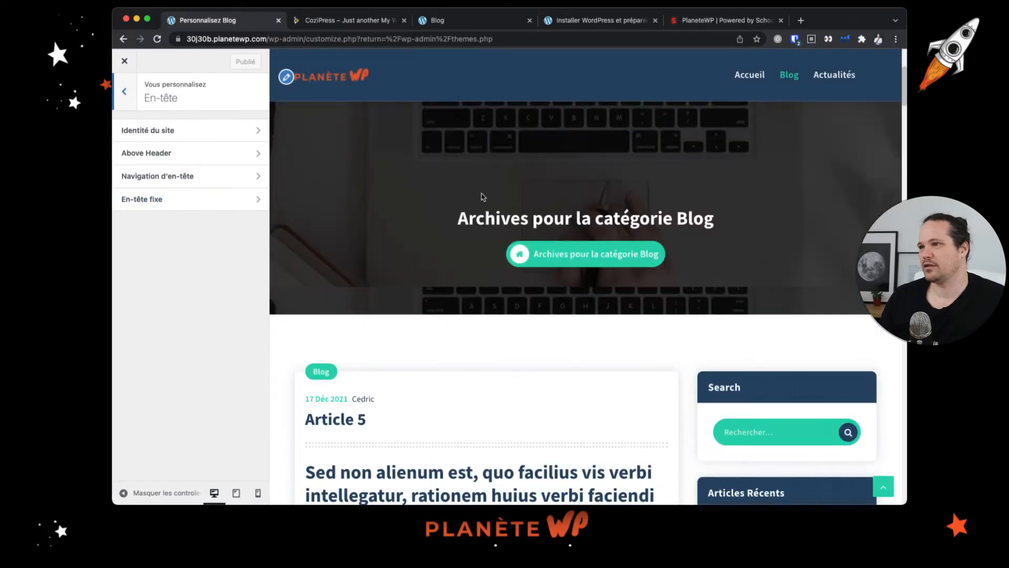
click(233, 140)
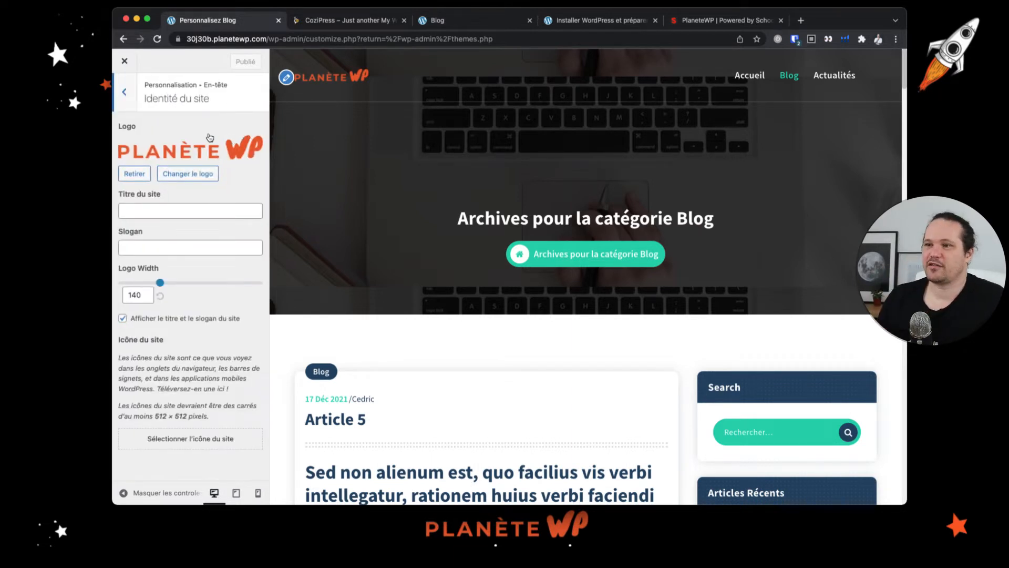
click(135, 292)
key(BackSpace)
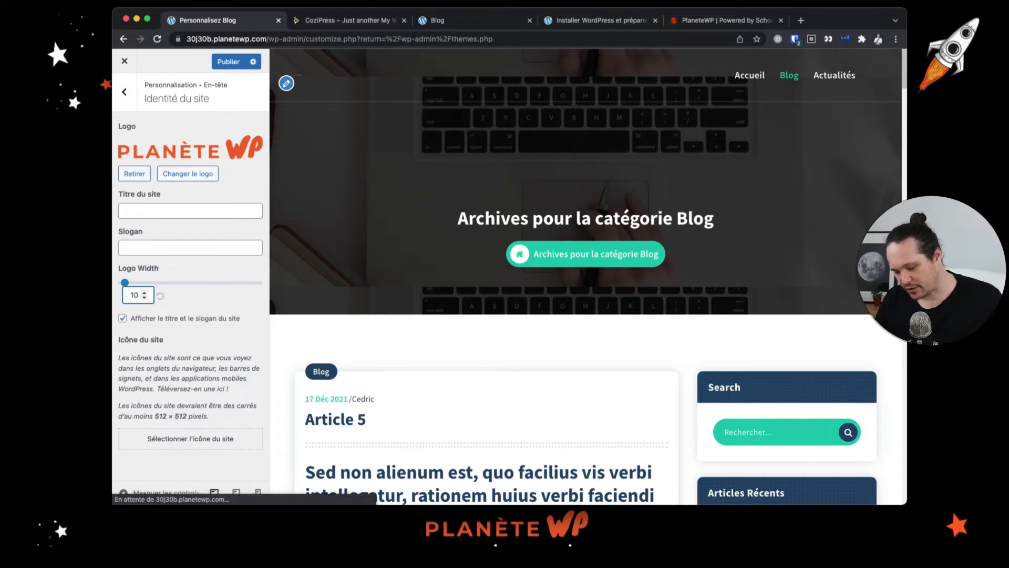
text(8)
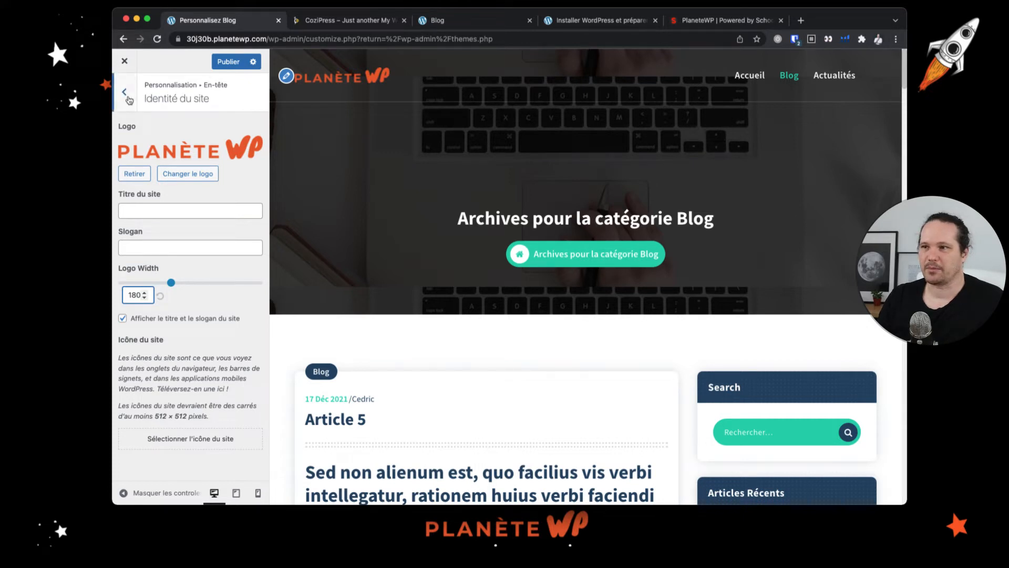
- Open the Above Header settings and review its opening hour, support, social icon and button options
click(125, 93)
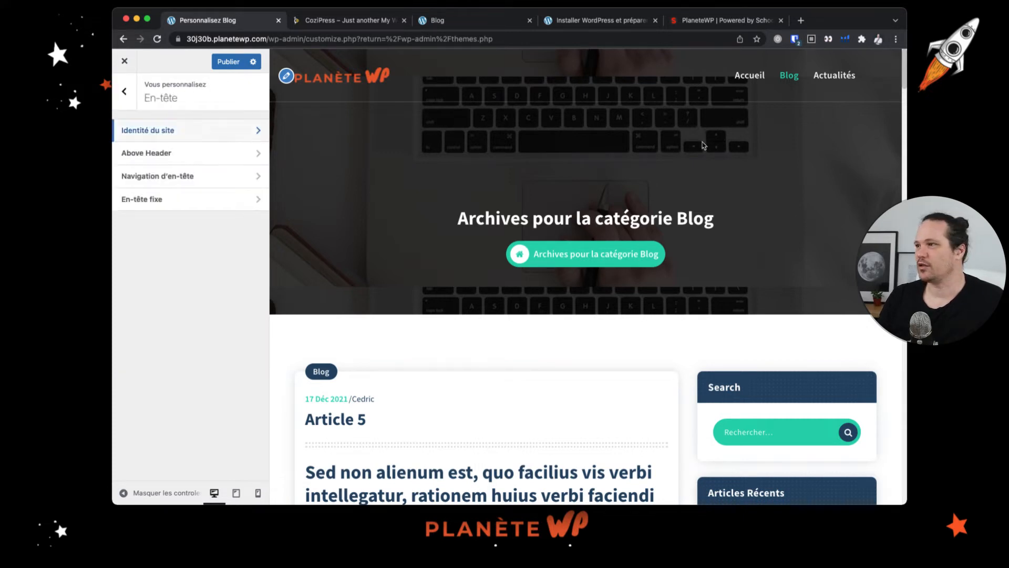
click(223, 158)
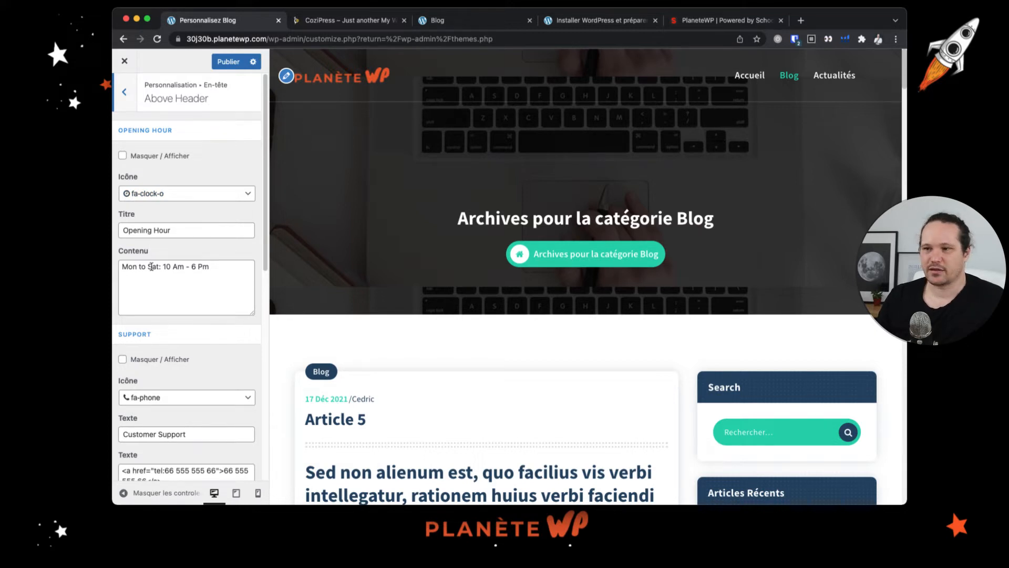
scroll(170, 243, down, 10)
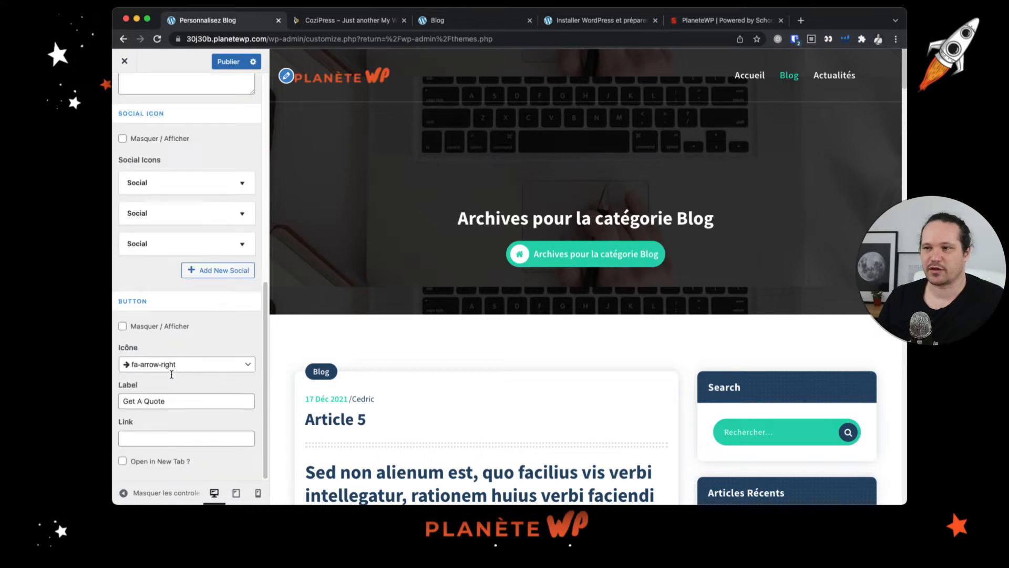
scroll(172, 375, down, 1)
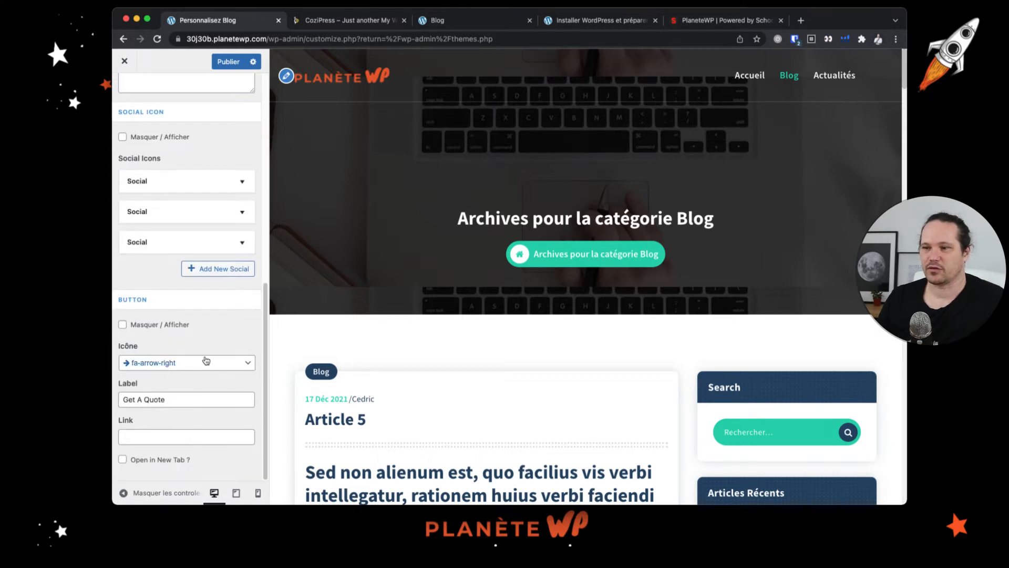
scroll(206, 361, up, 10)
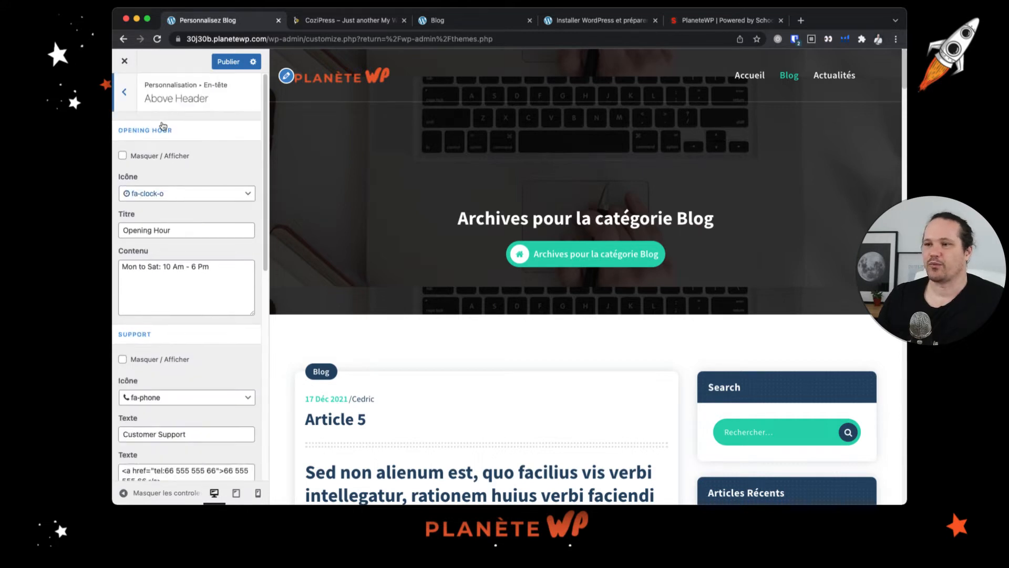
- Toggle the Opening Hour block above the header on and back off
click(147, 157)
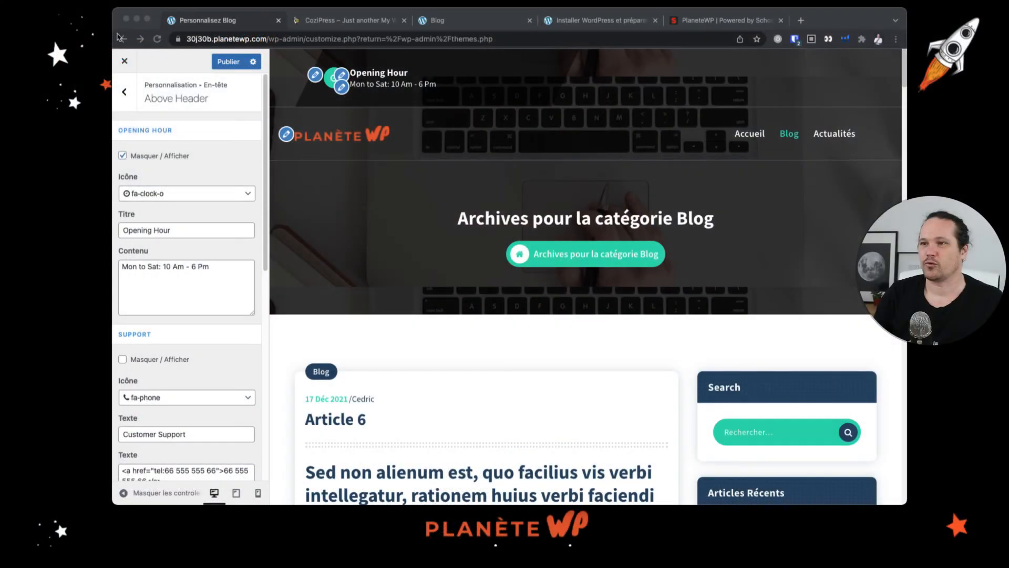
click(550, 93)
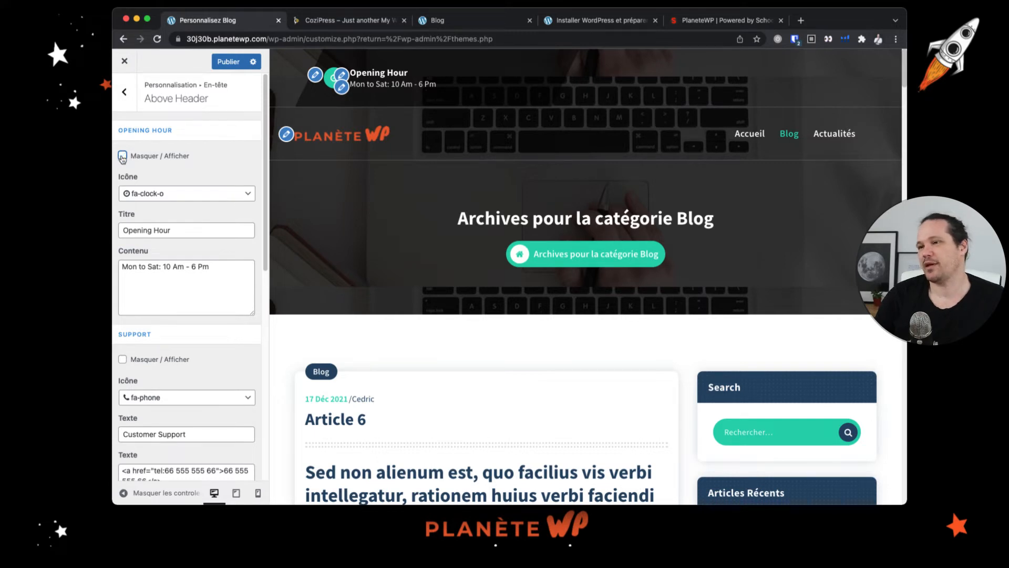
click(123, 156)
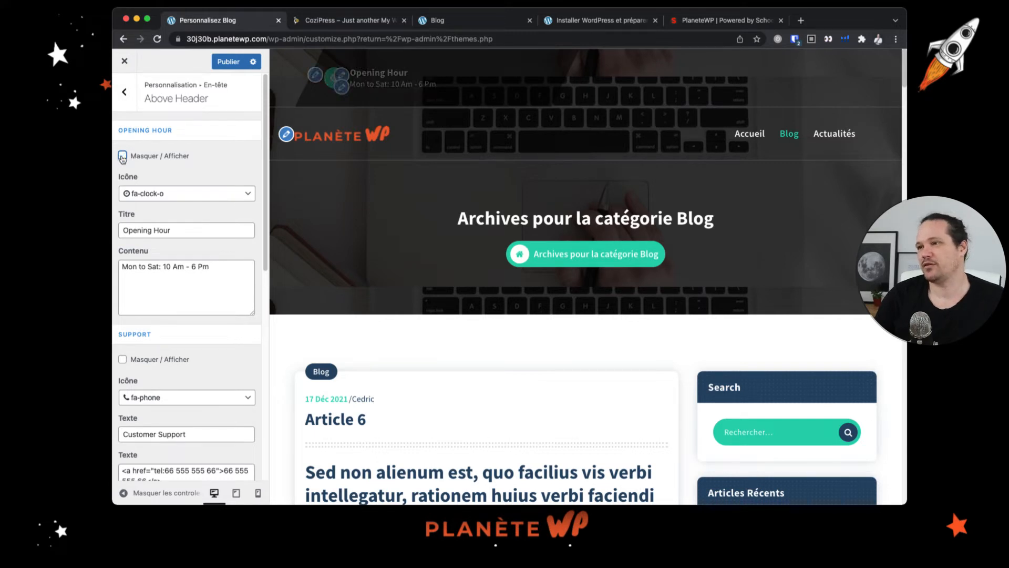
- Enable the search option in the header navigation settings
click(119, 93)
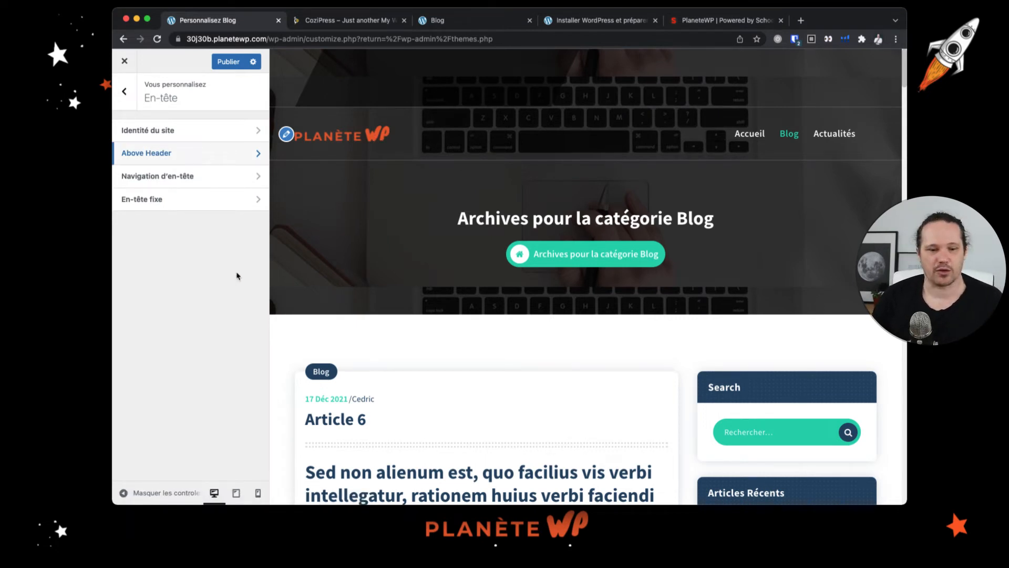
click(198, 182)
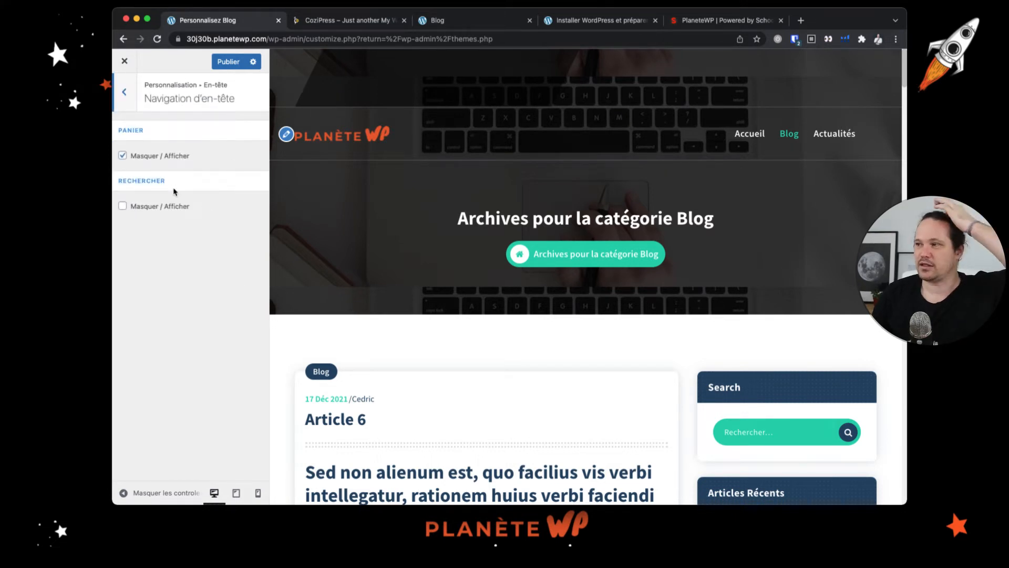
click(133, 209)
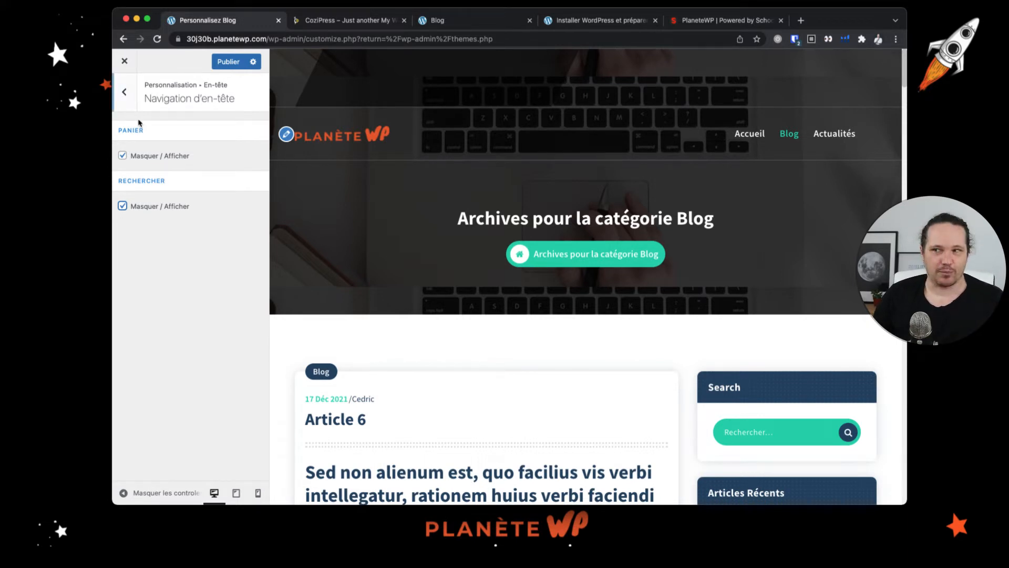
- Open the sticky header settings and scroll the preview to check the fixed header behaviour
click(125, 94)
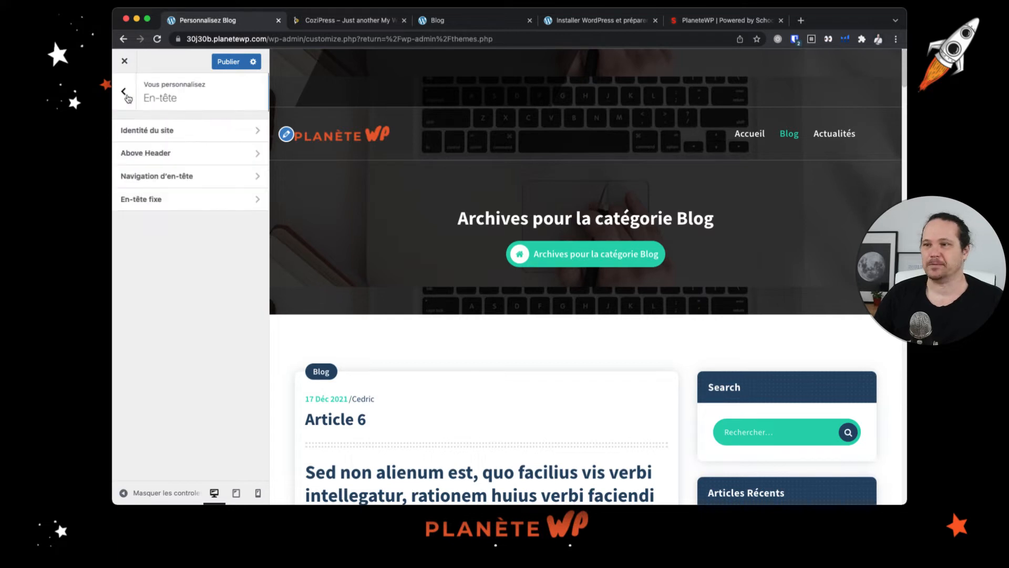
click(167, 205)
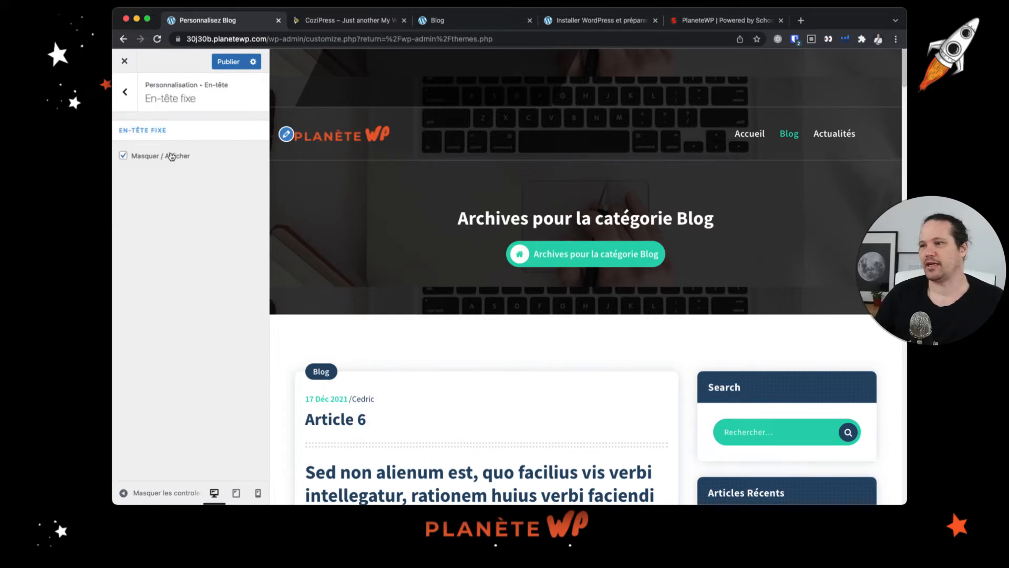
scroll(420, 177, down, 4)
scroll(420, 177, up, 4)
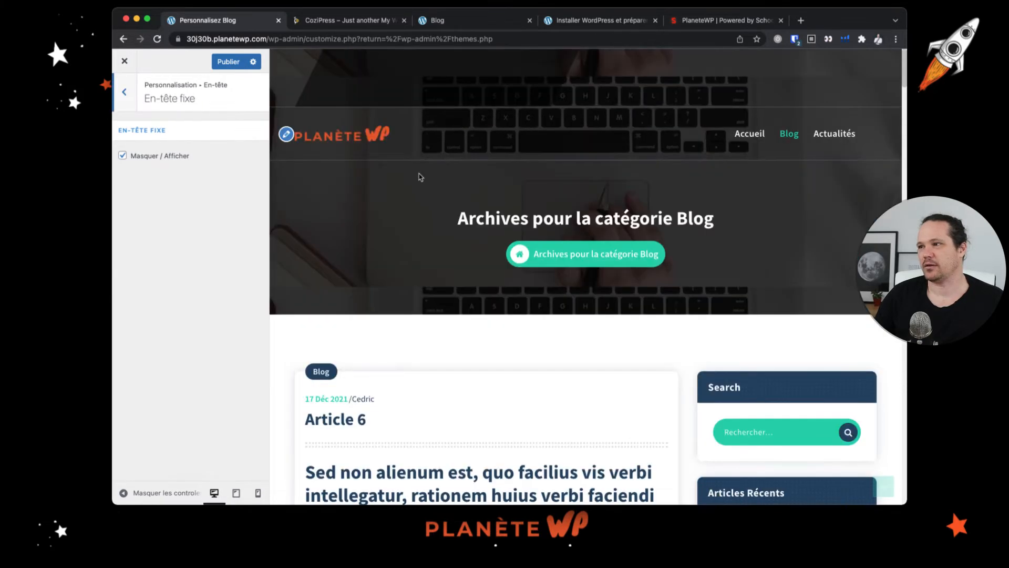
scroll(423, 177, down, 4)
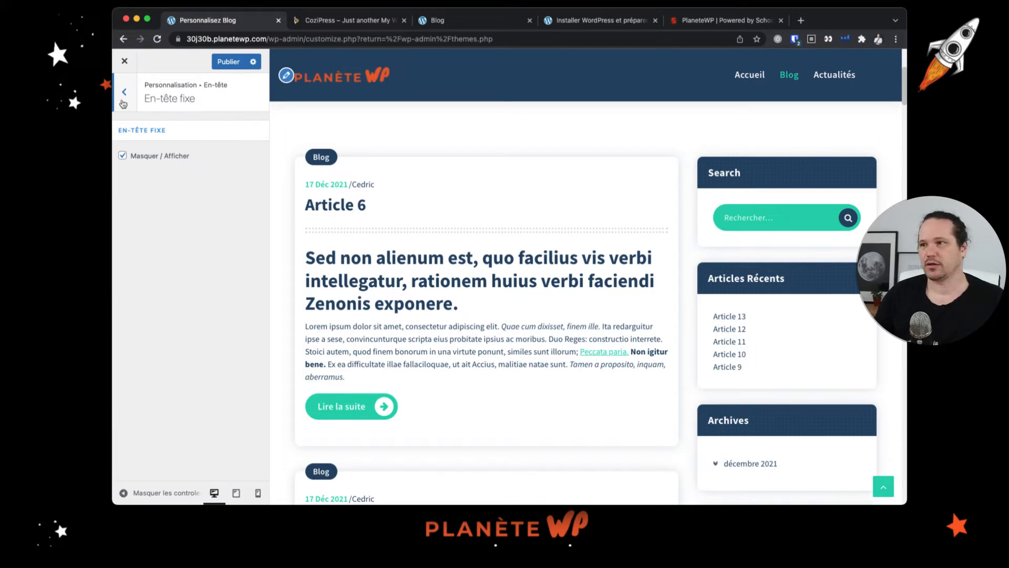
- Try to open the breadcrumb section settings under the General section
click(124, 93)
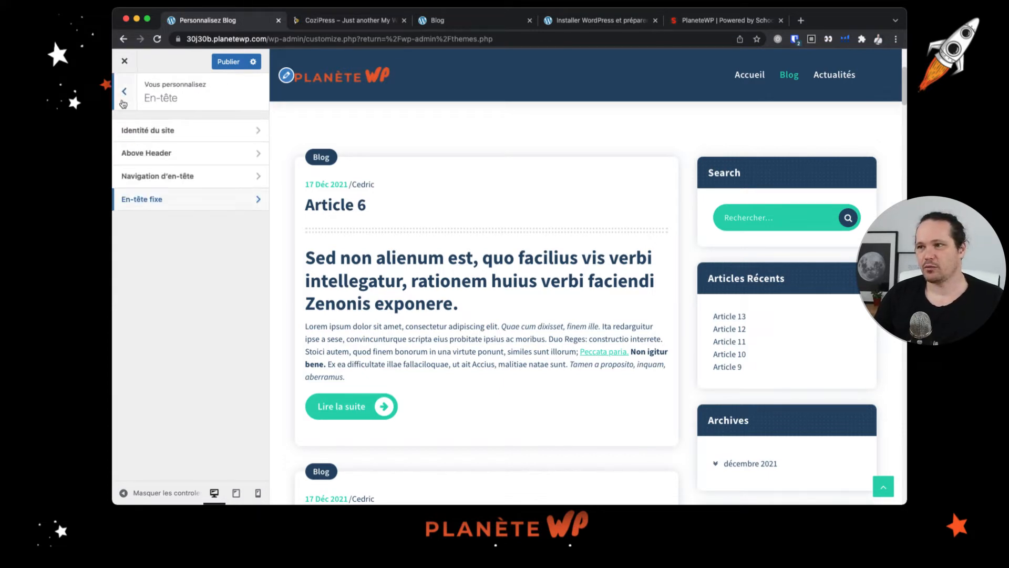
click(123, 102)
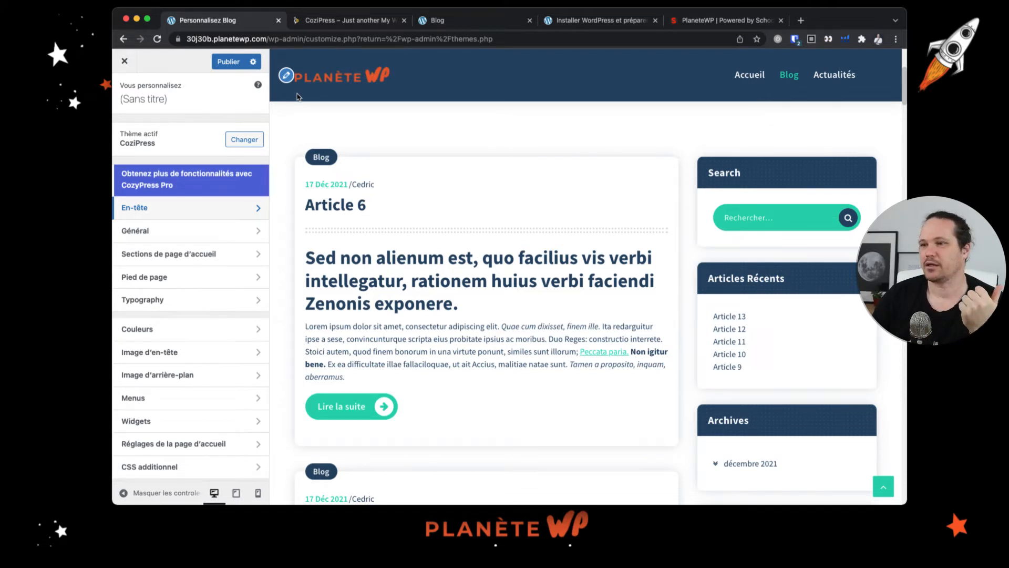
click(234, 235)
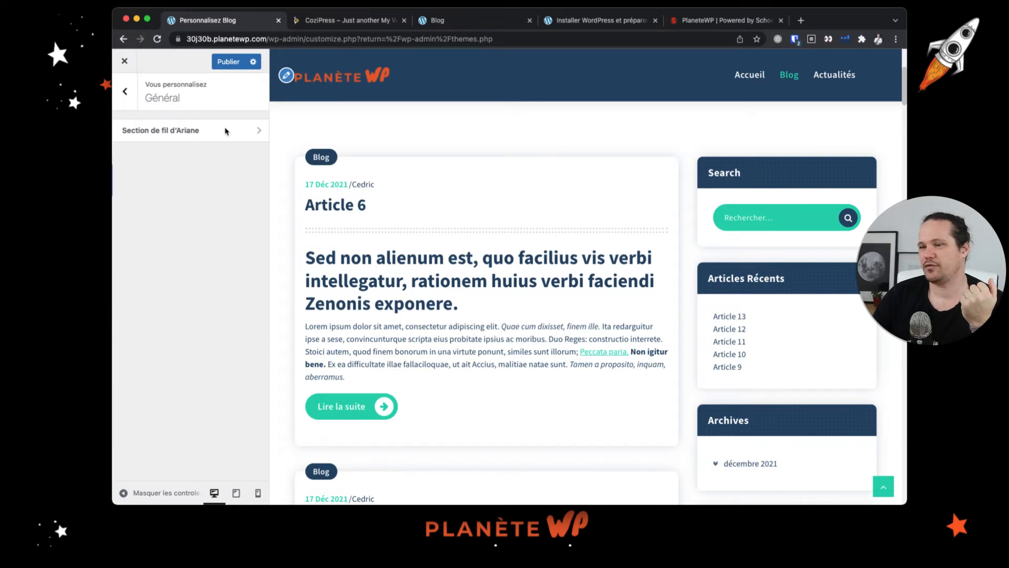
click(256, 132)
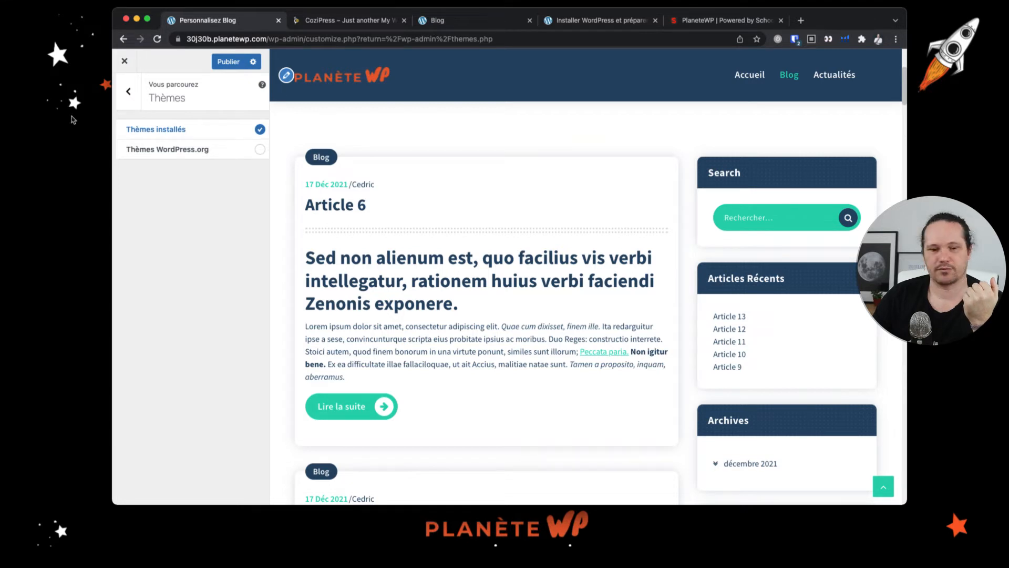
key(Escape)
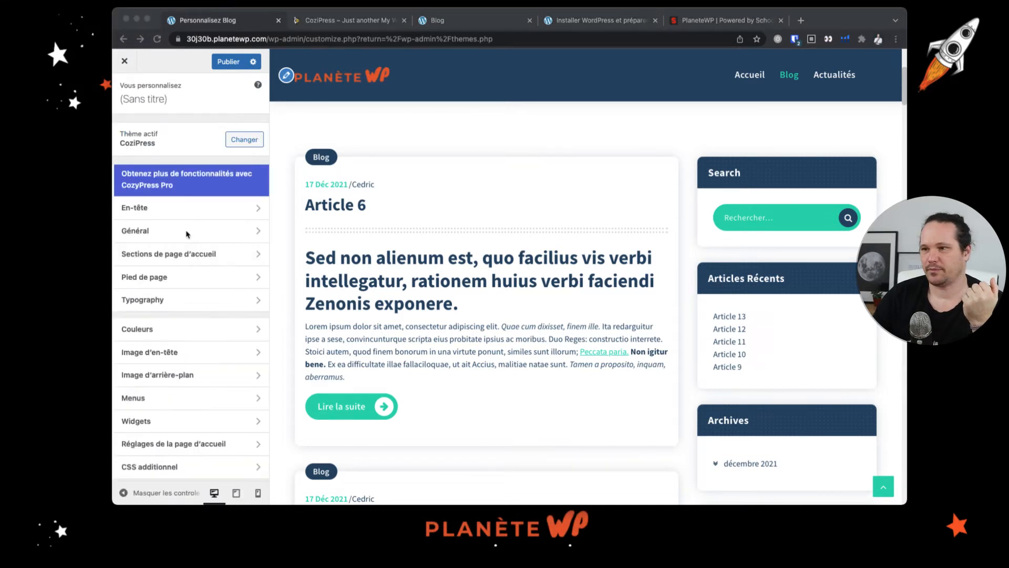
click(148, 233)
click(147, 233)
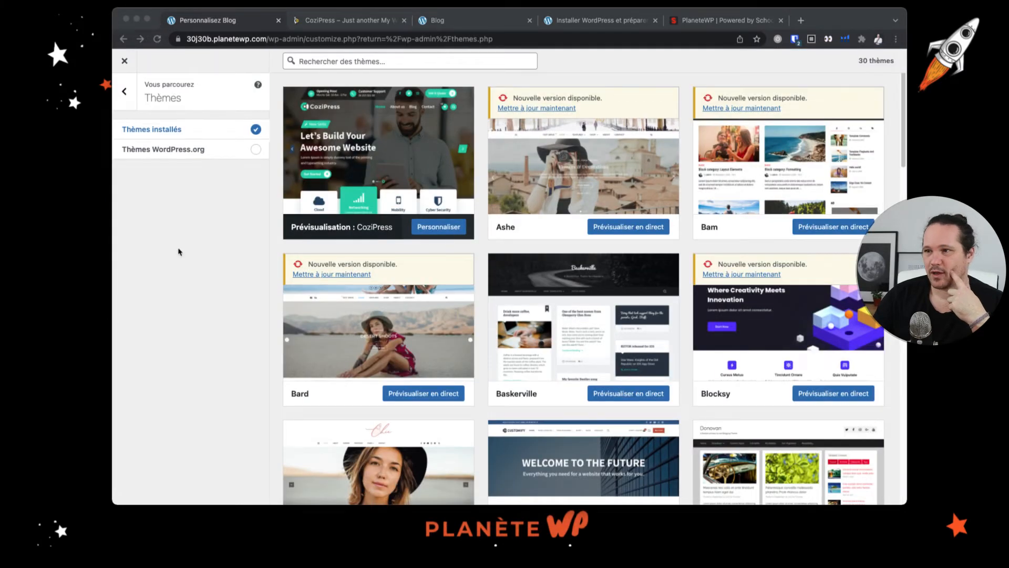
click(131, 95)
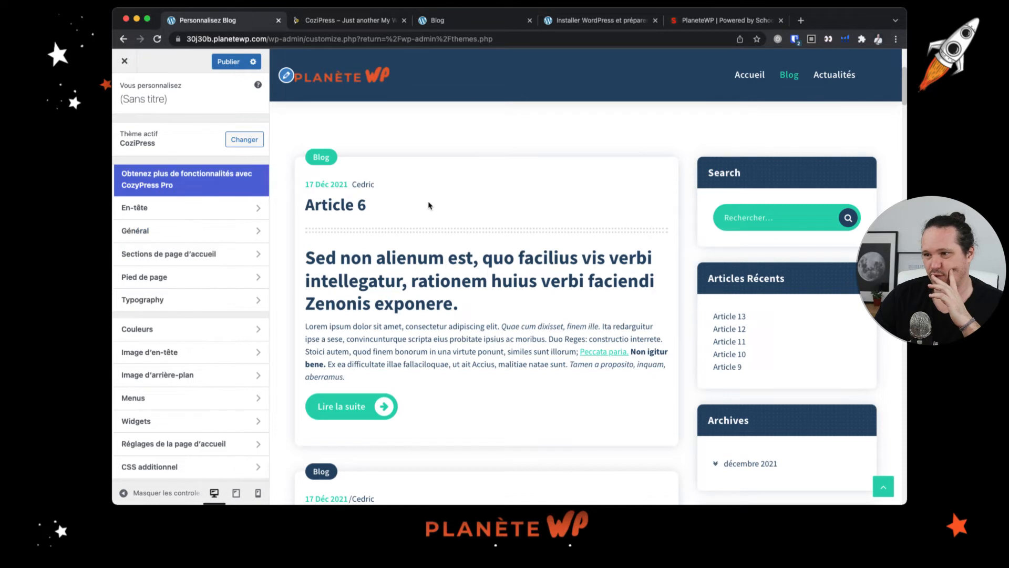
- Open the footer background settings in the Footer section
click(222, 278)
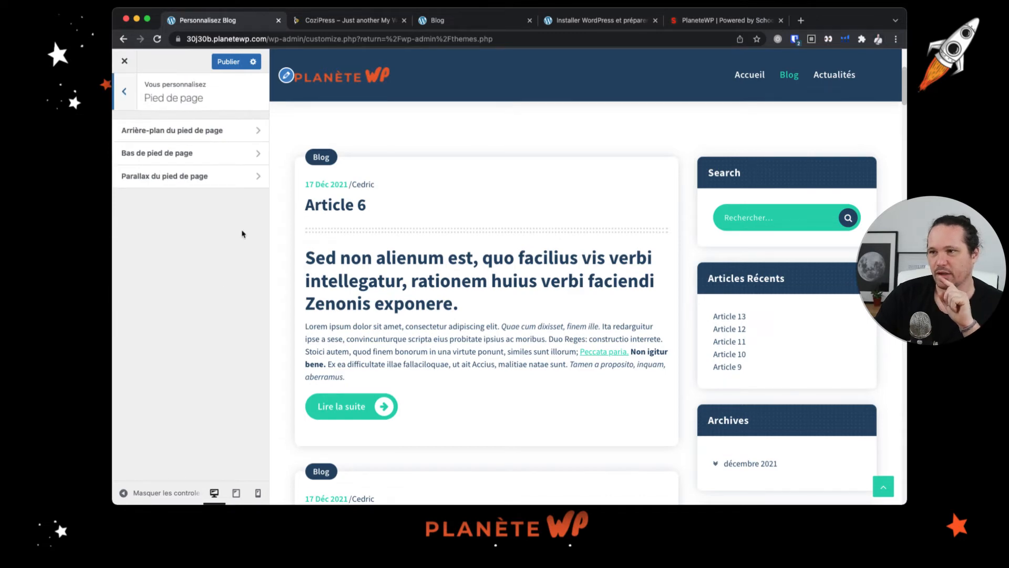
scroll(465, 270, down, 20)
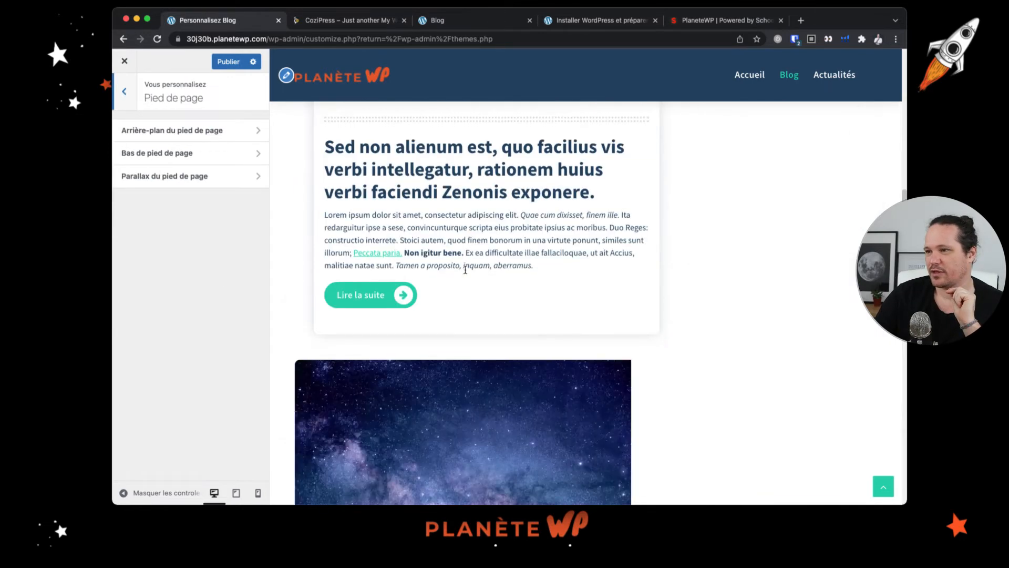
scroll(462, 269, down, 3)
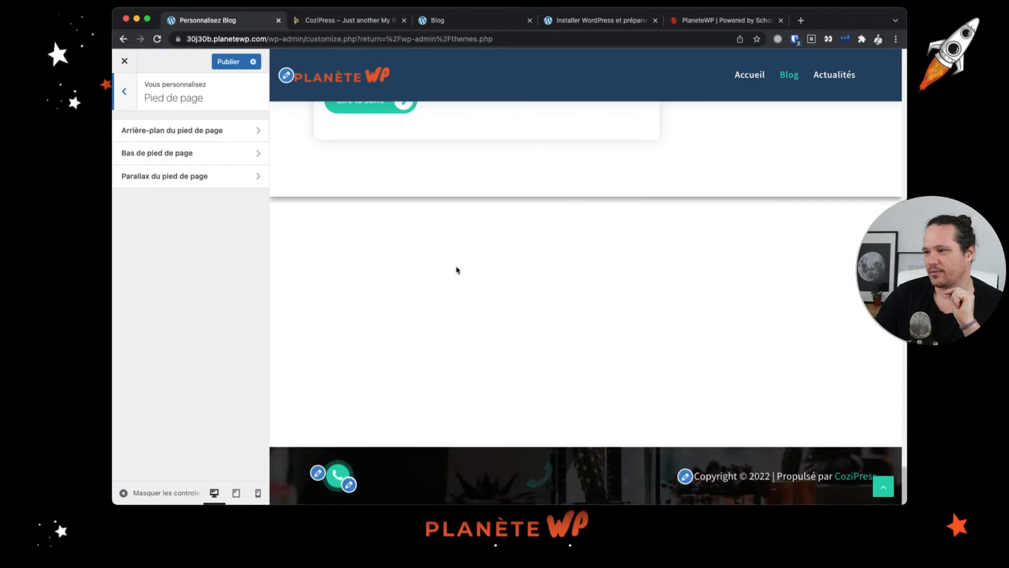
click(174, 131)
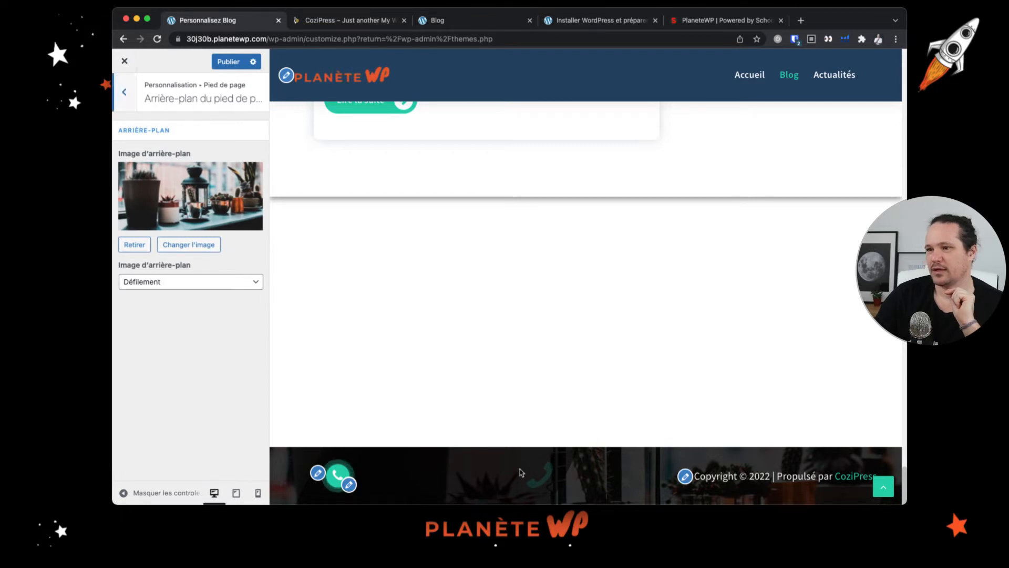
- Review the footer background image attachment options without changing them and return to the Footer section
scroll(384, 429, up, 5)
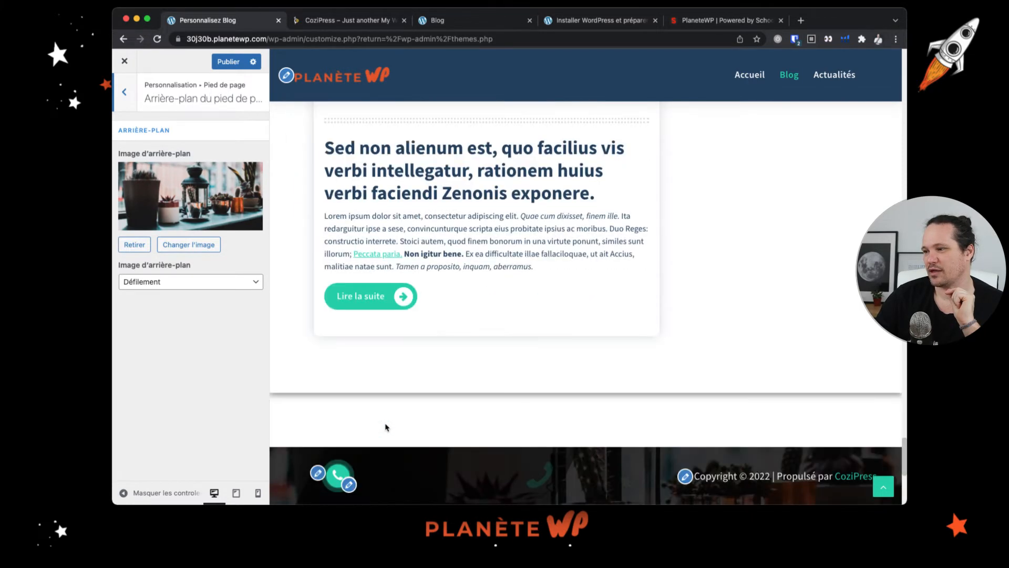
click(214, 288)
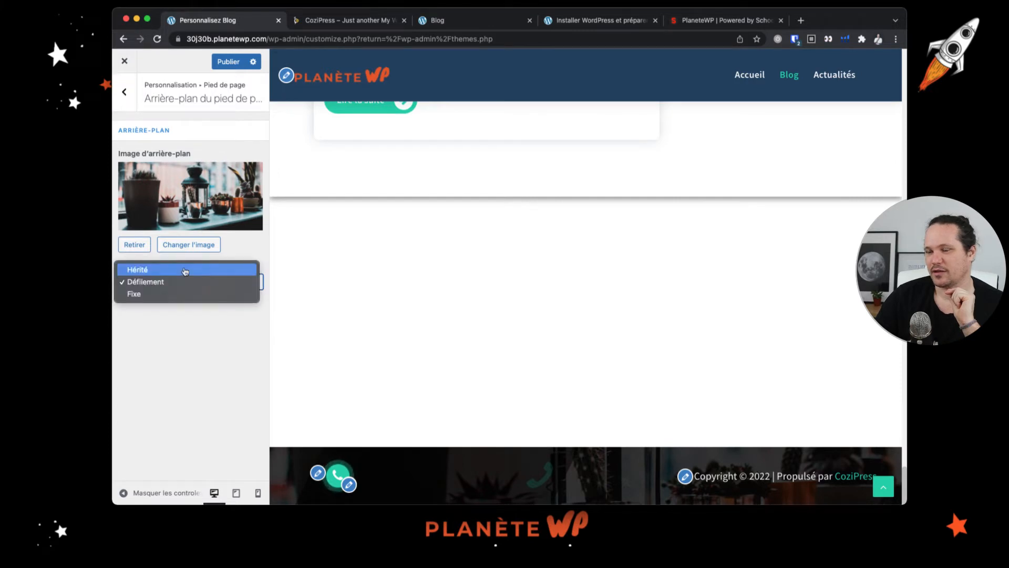
click(125, 107)
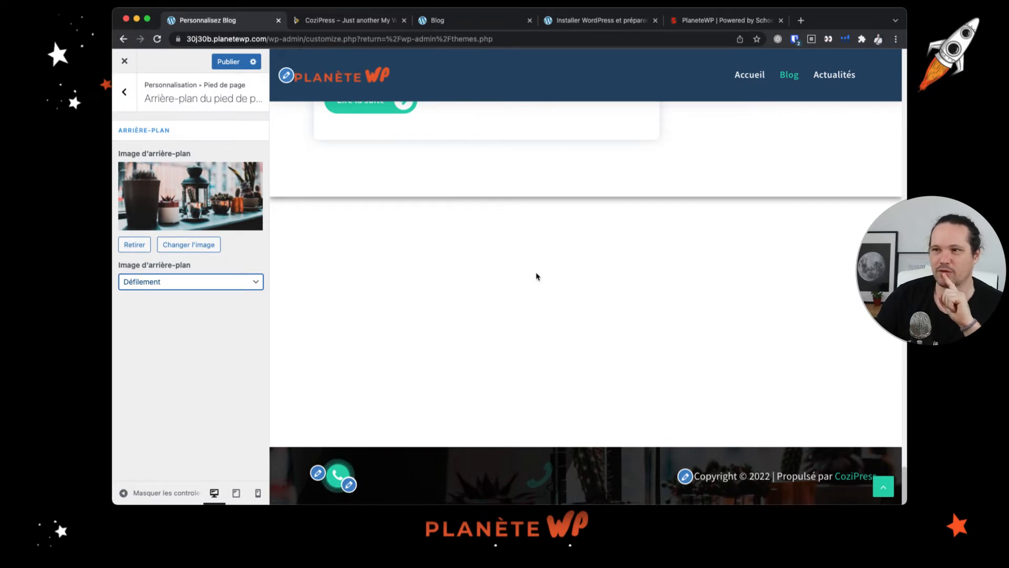
click(131, 100)
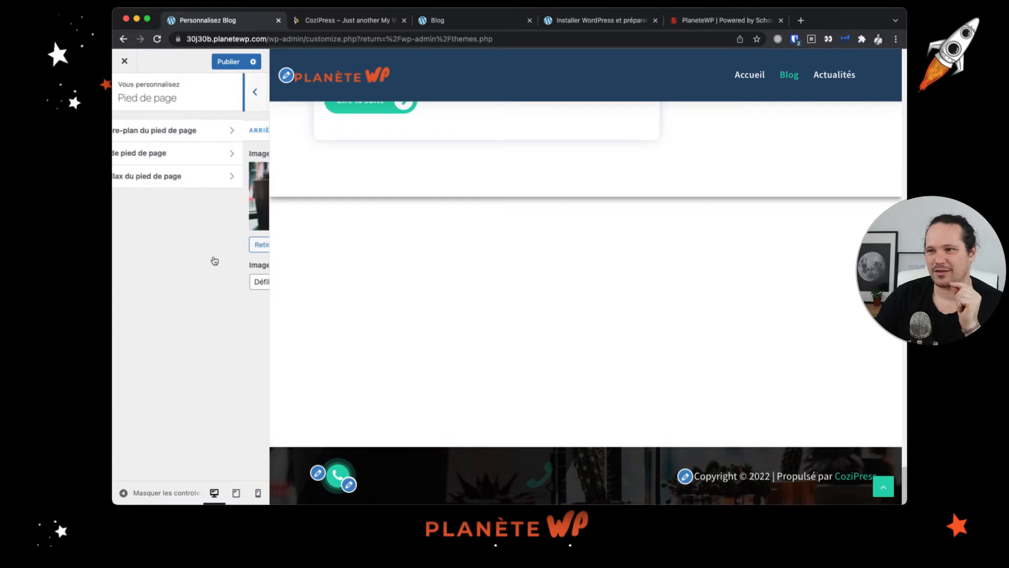
- Open the footer bottom settings and set the support text to "Call me"
click(189, 154)
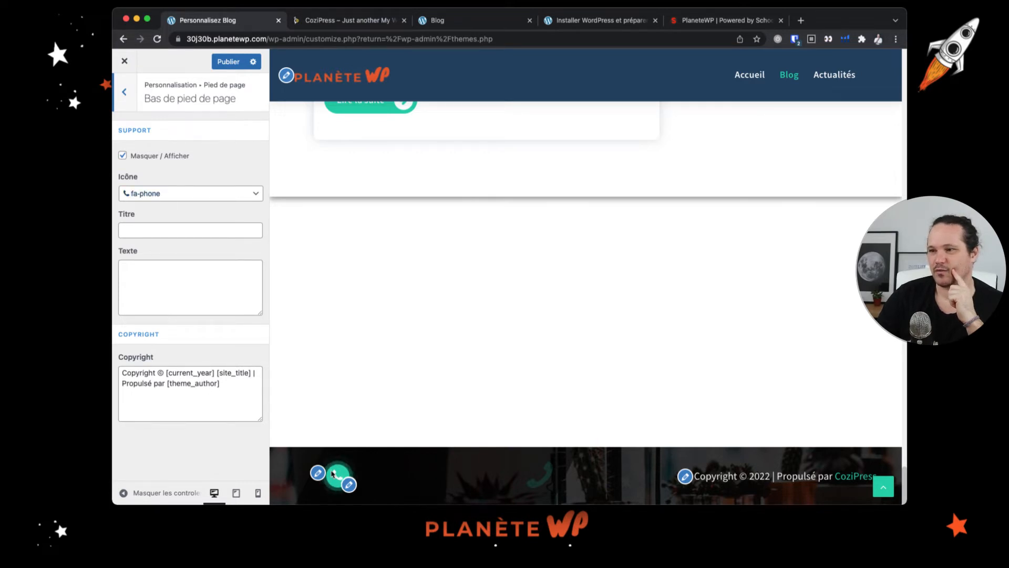
click(215, 293)
text(Call me)
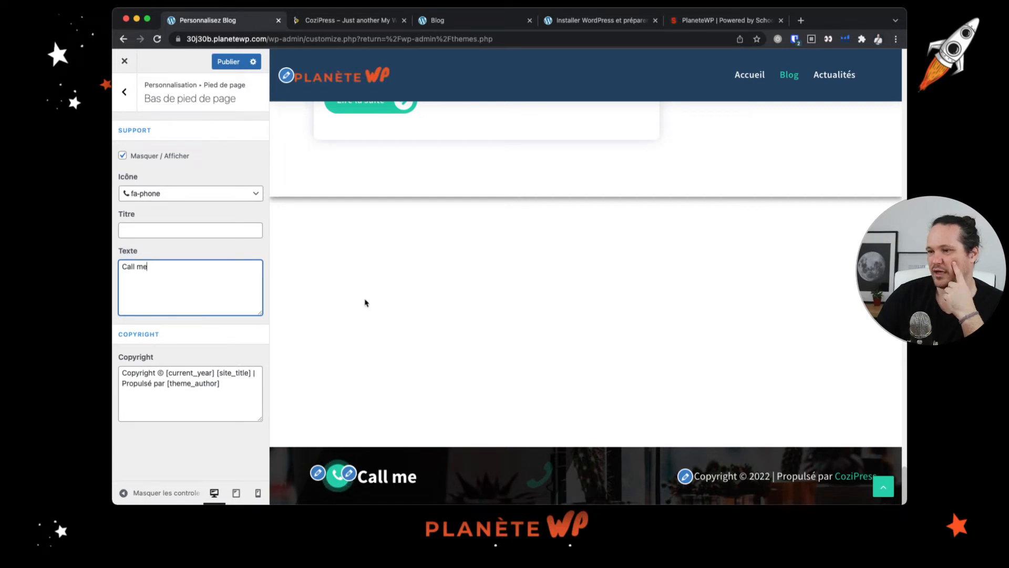
- Browse the list of available icons for the footer support block
click(257, 195)
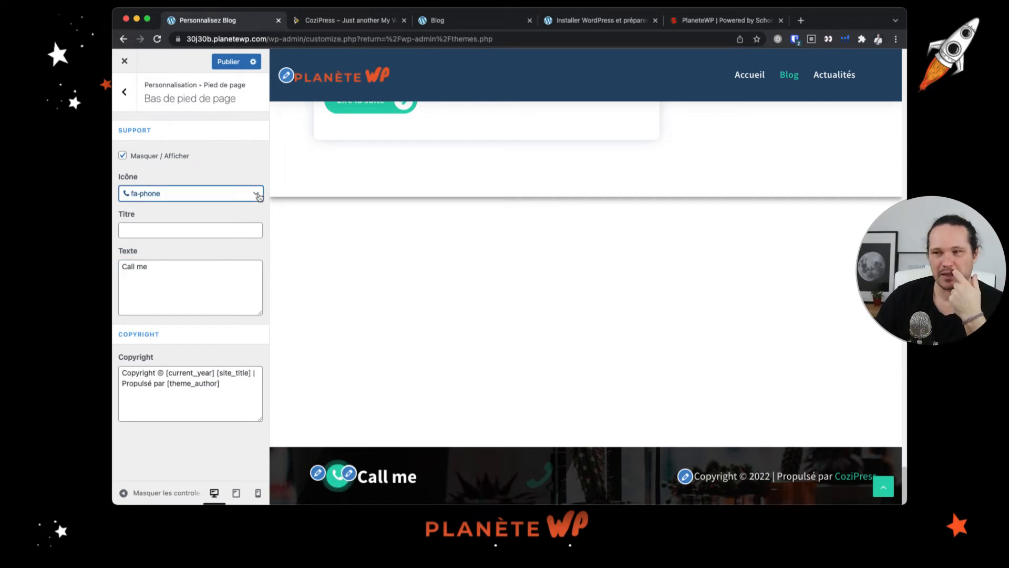
click(134, 195)
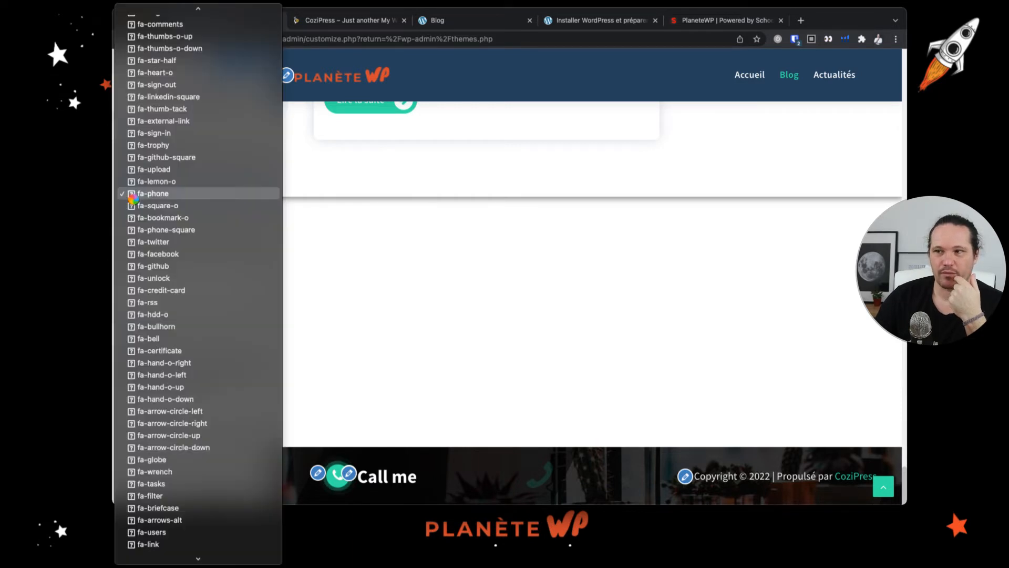
click(351, 314)
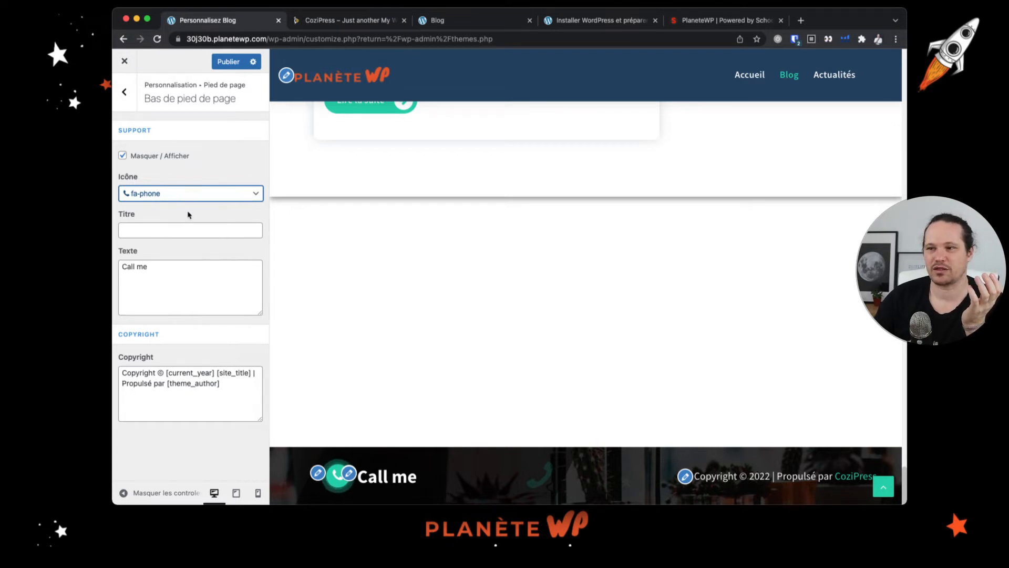
click(208, 198)
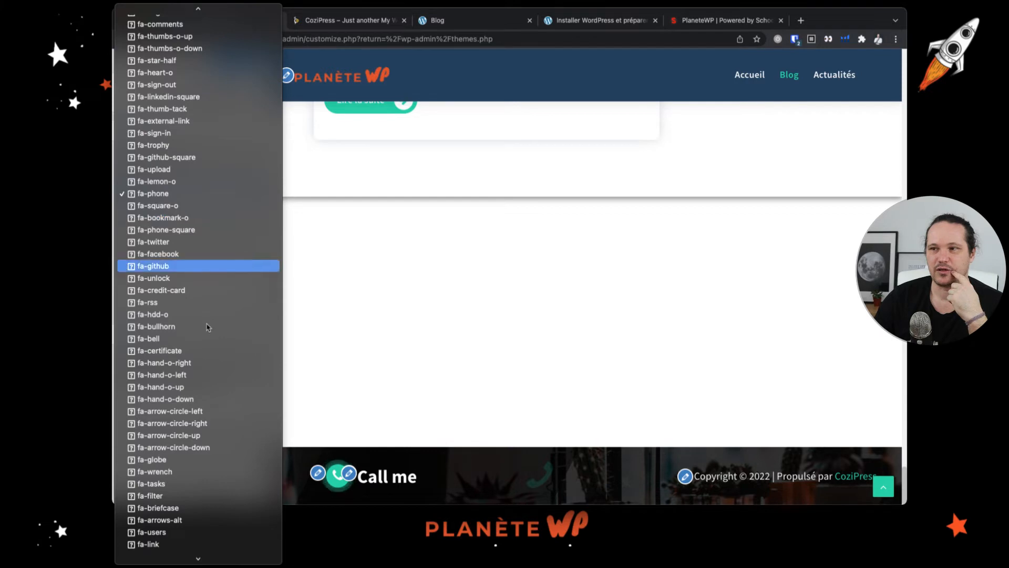
scroll(202, 394, down, 3)
scroll(202, 392, down, 10)
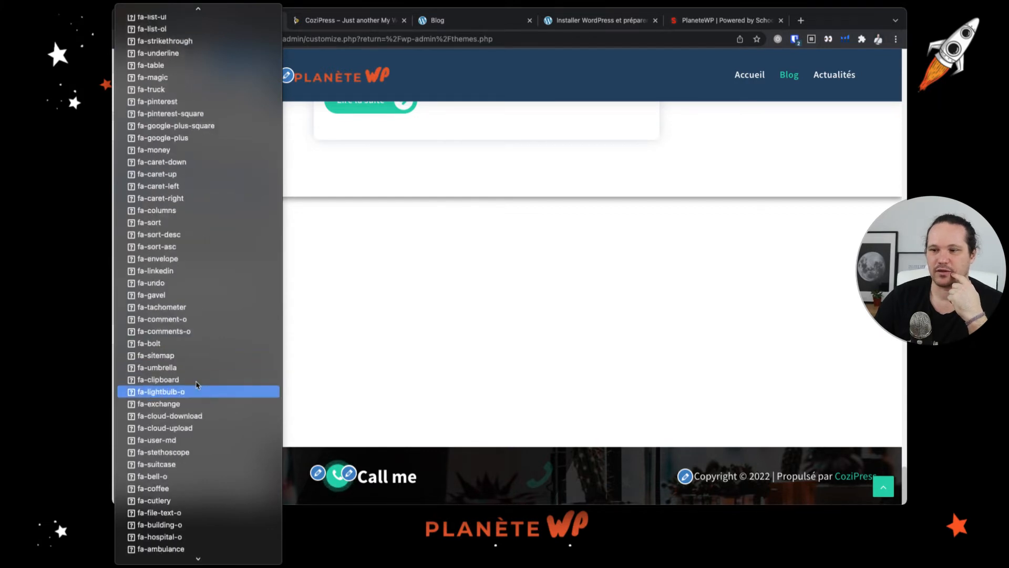
scroll(207, 387, up, 8)
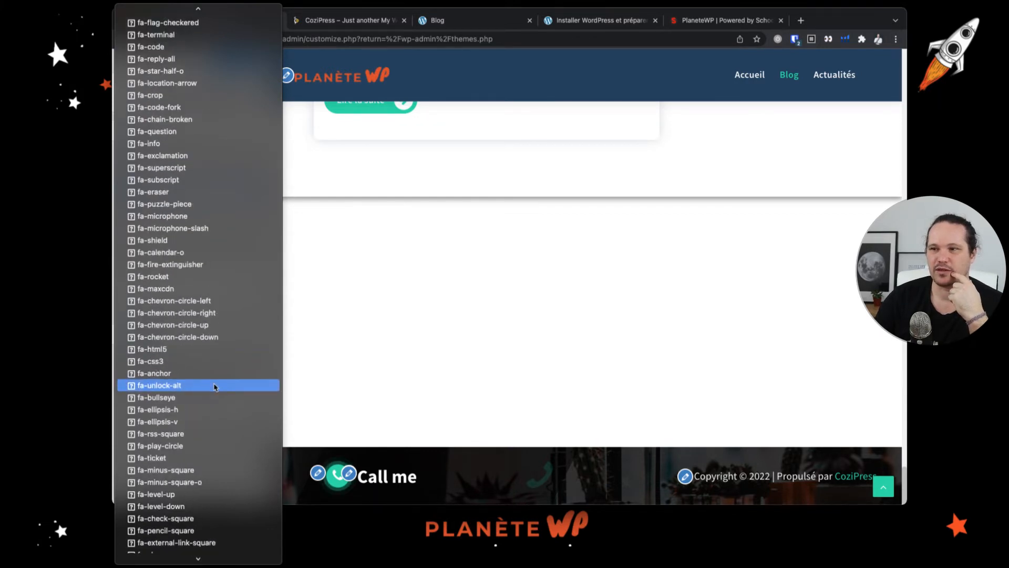
scroll(215, 389, up, 10)
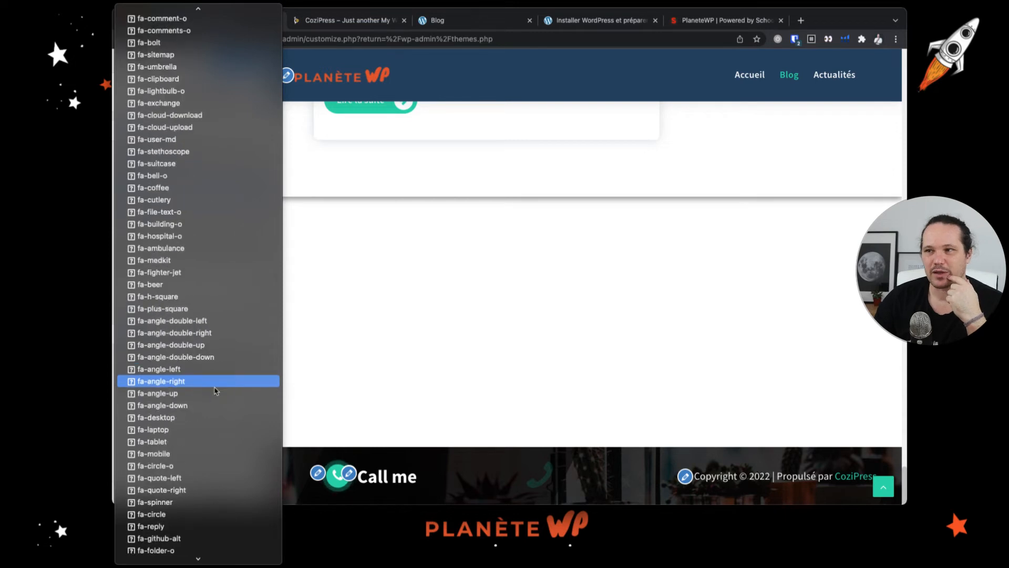
scroll(215, 390, up, 15)
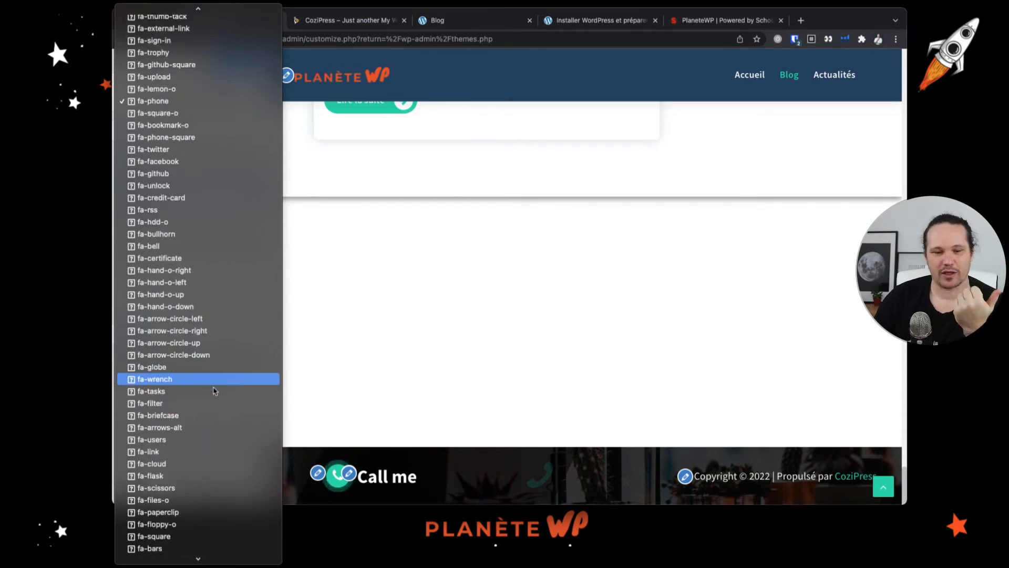
scroll(215, 390, up, 15)
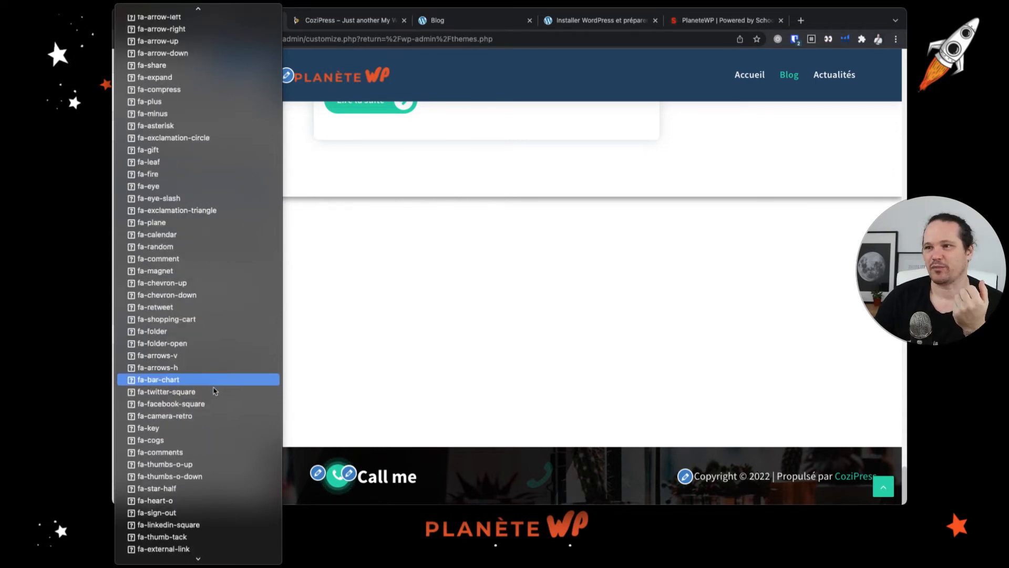
scroll(167, 439, up, 6)
scroll(164, 448, up, 20)
click(345, 303)
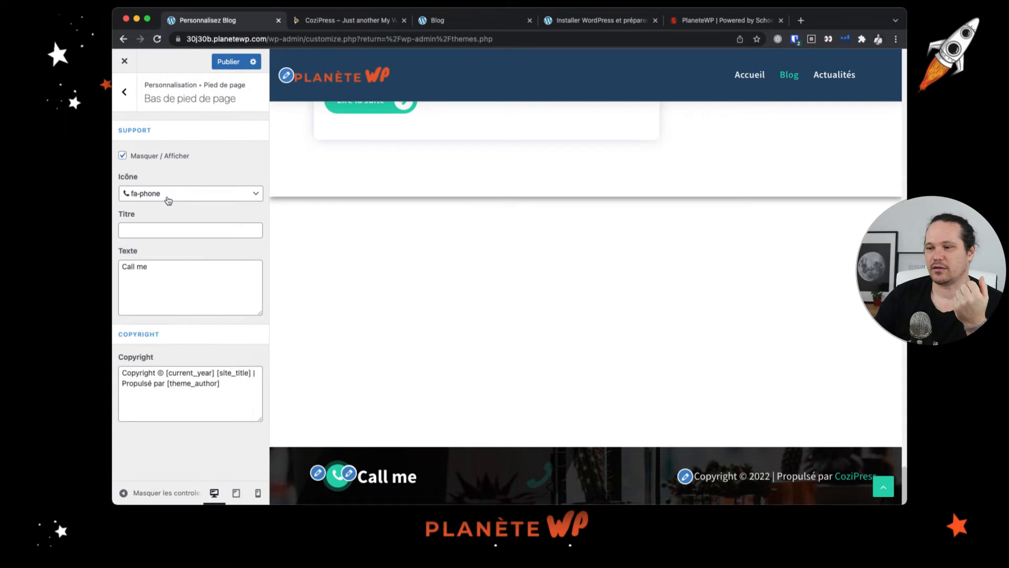
- Open the footer parallax settings, then return to the main Customizer menu
click(126, 95)
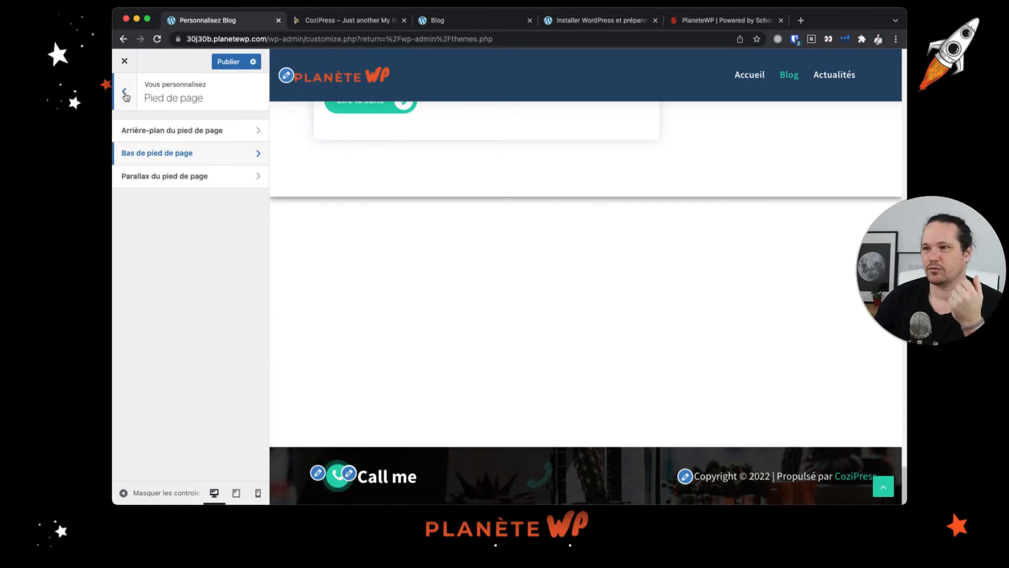
click(198, 185)
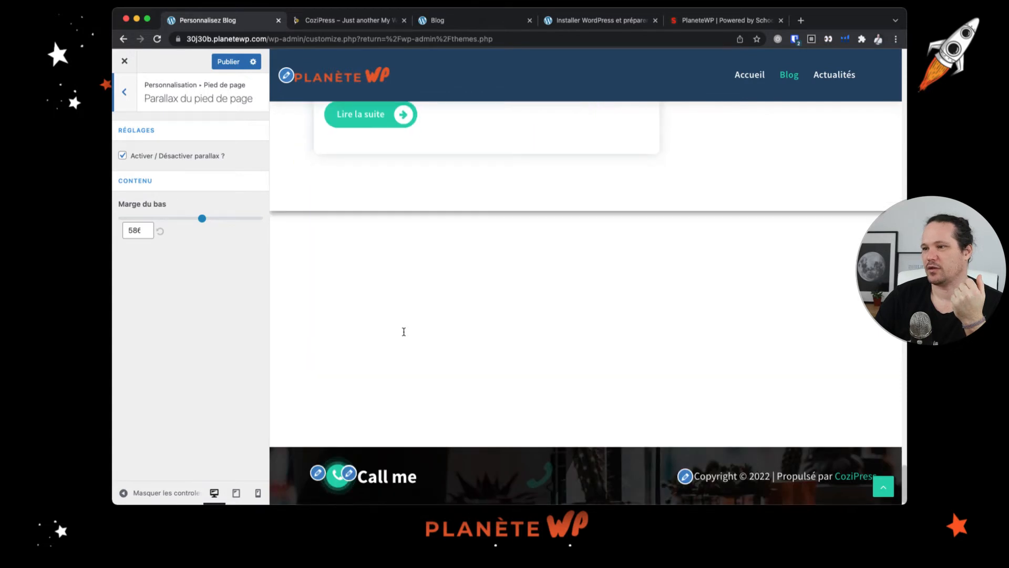
click(125, 91)
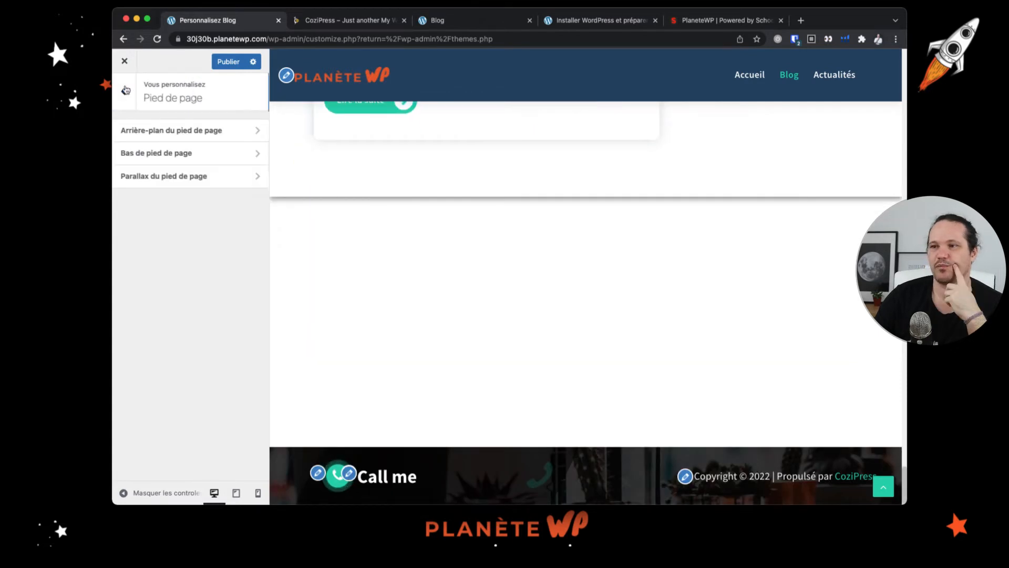
click(125, 91)
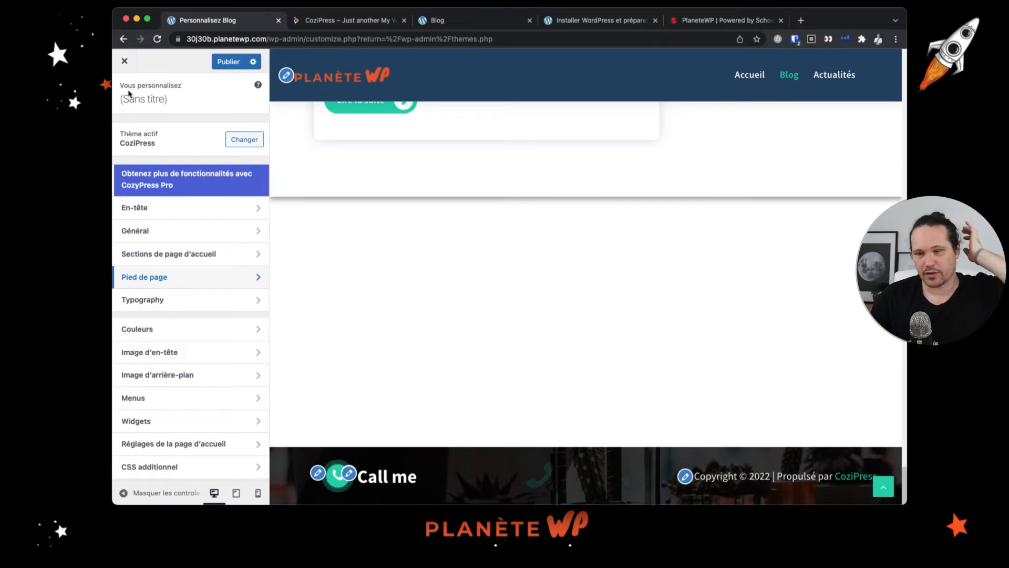
- Open Body Typography under Typography and set the body font size to 17
click(331, 286)
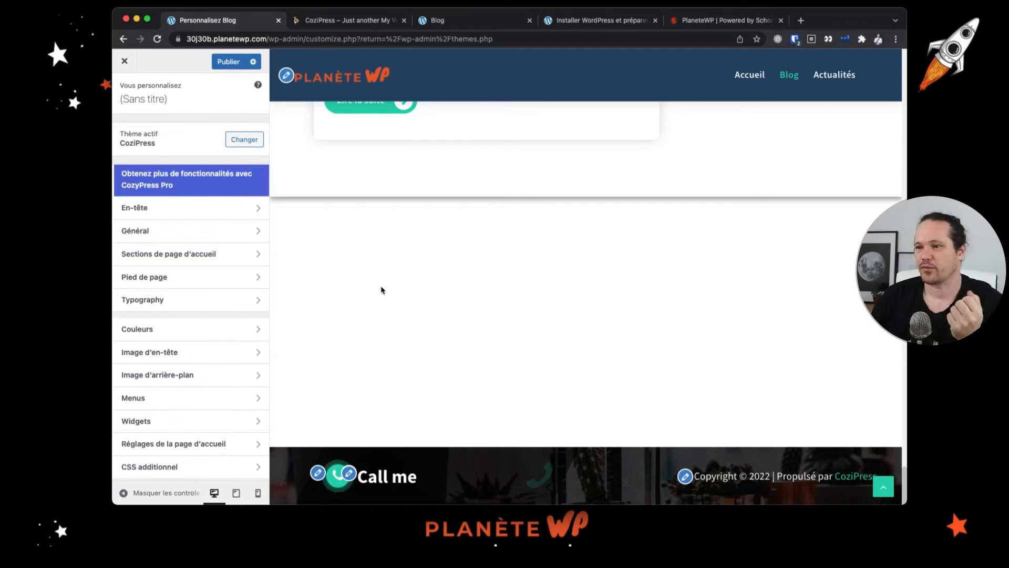
click(176, 308)
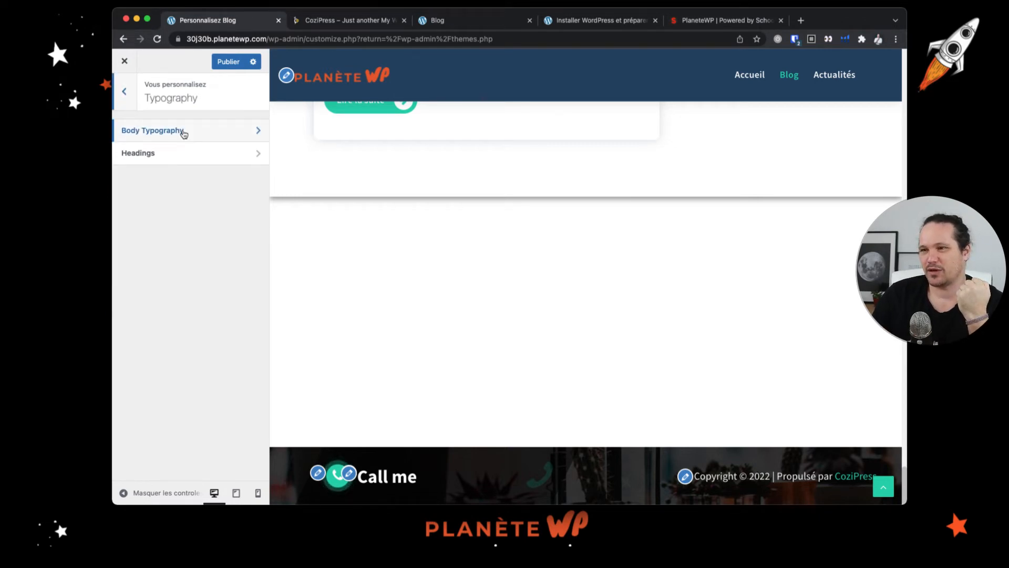
scroll(400, 305, up, 5)
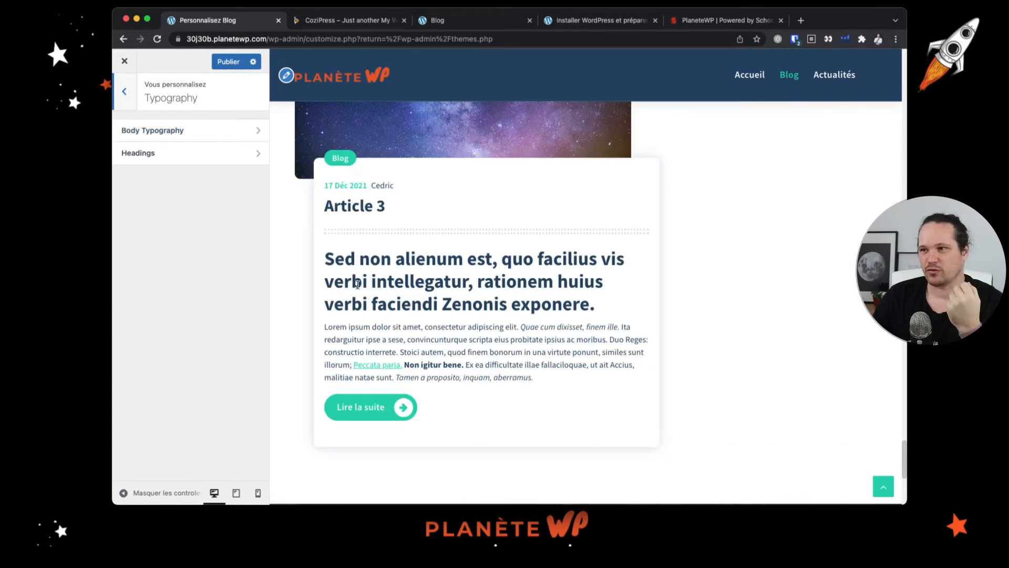
click(187, 136)
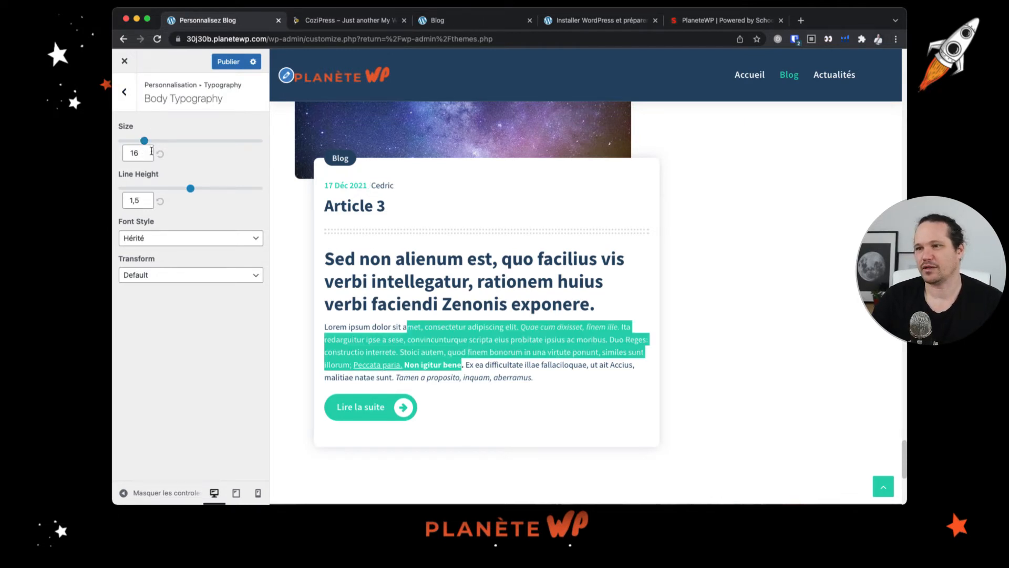
click(145, 152)
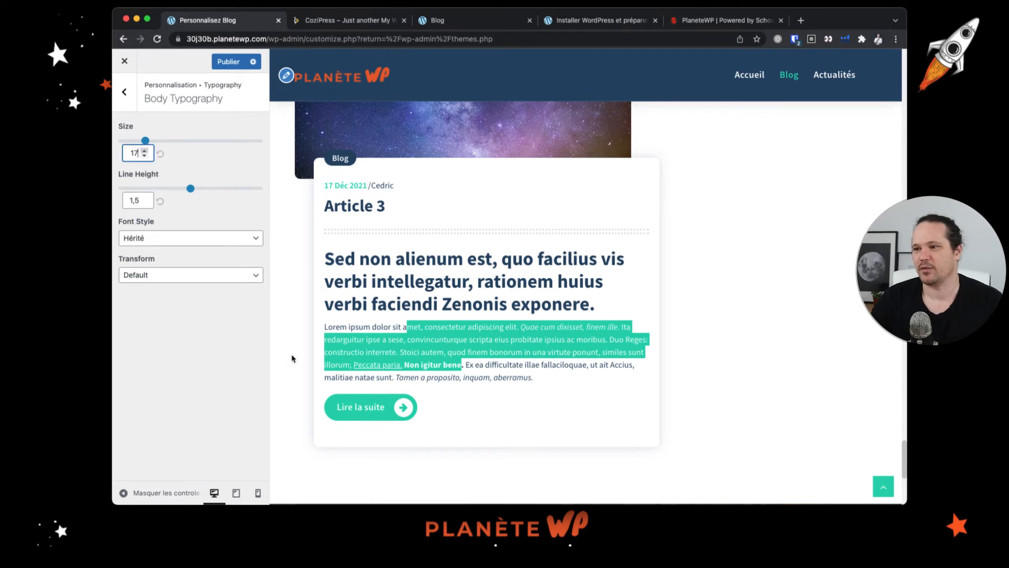
click(395, 341)
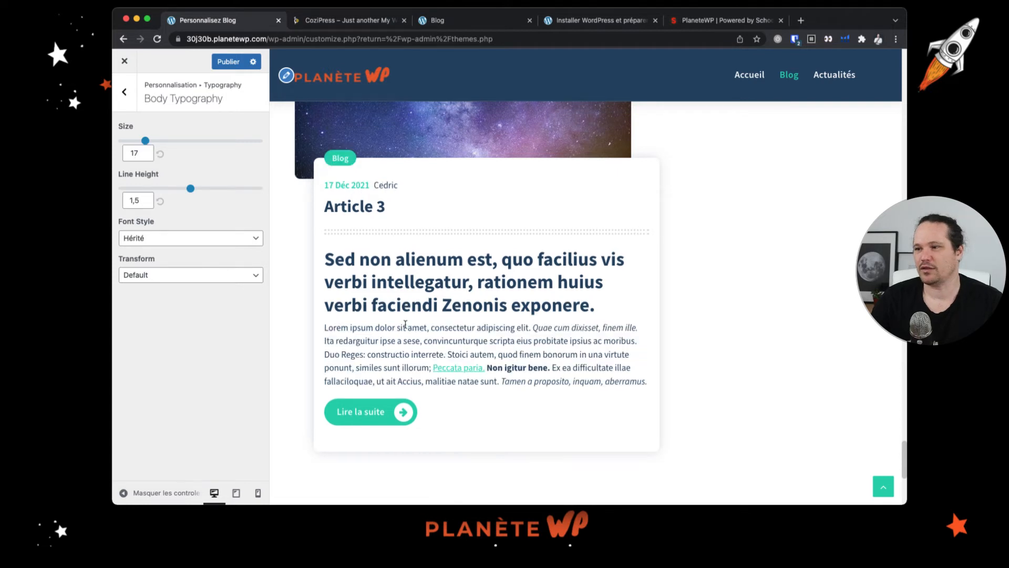
- Set the body line height to 1,6 and review the font style and transform options
click(145, 198)
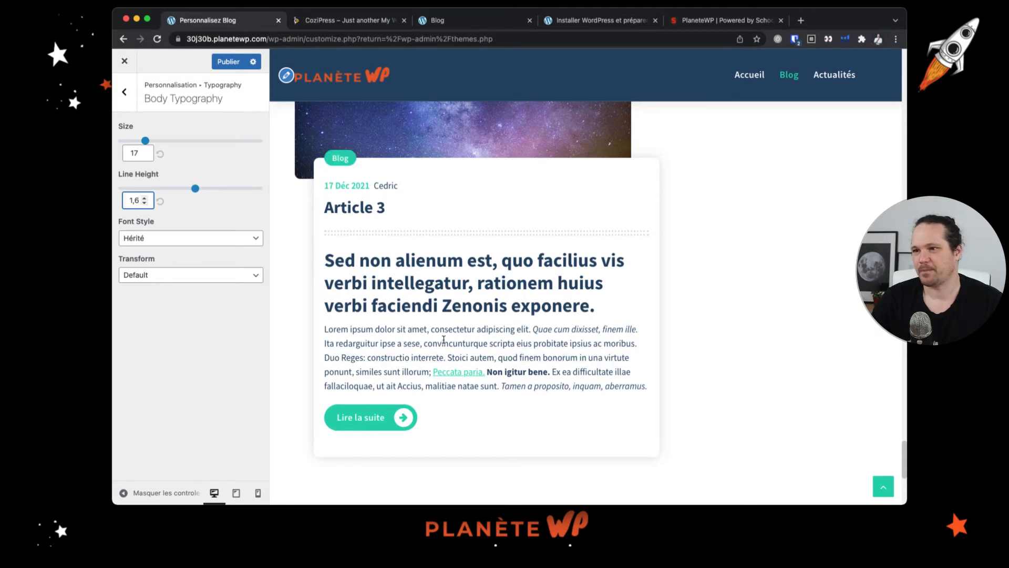
click(162, 240)
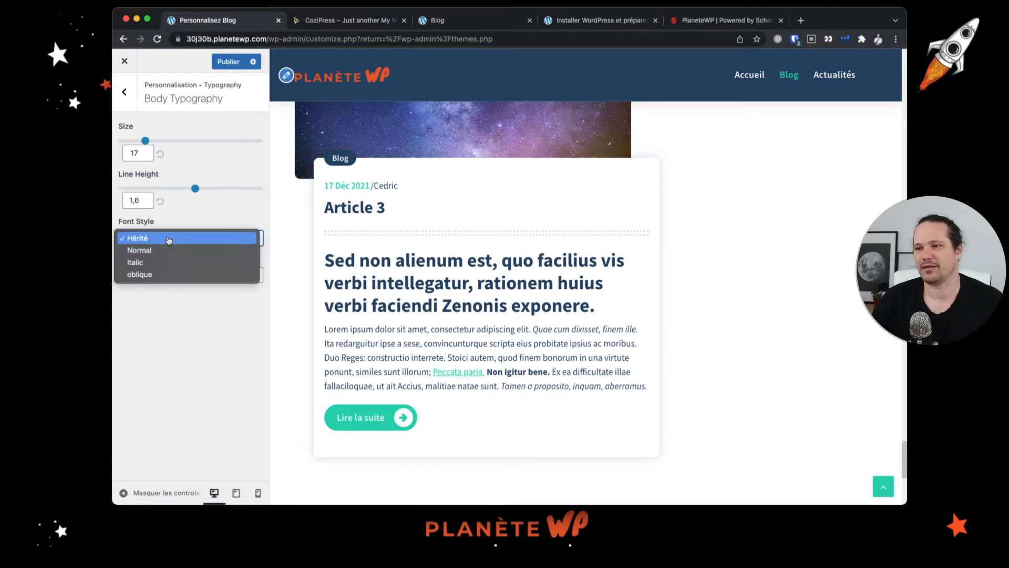
click(169, 240)
click(169, 240)
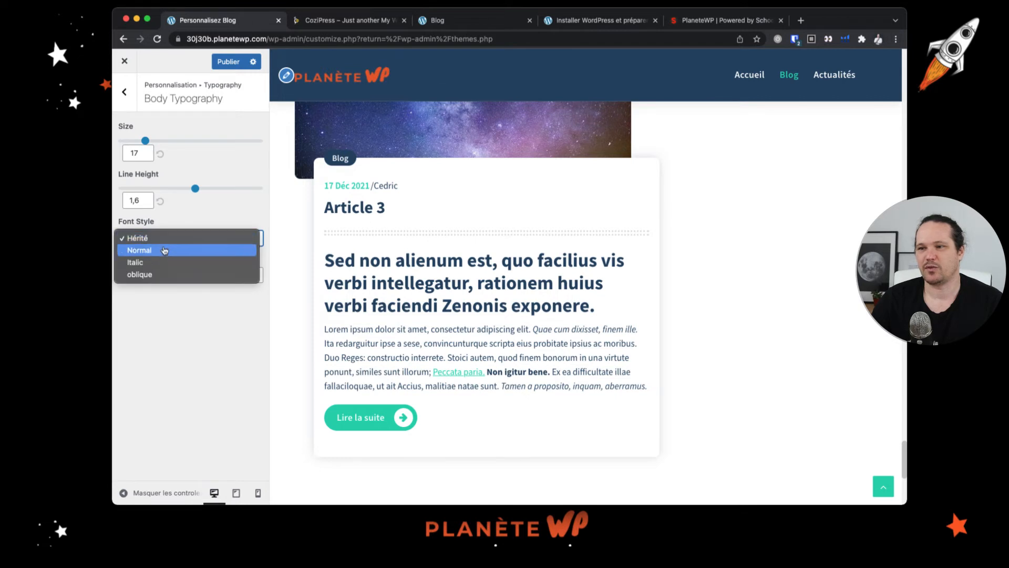
click(172, 363)
click(179, 367)
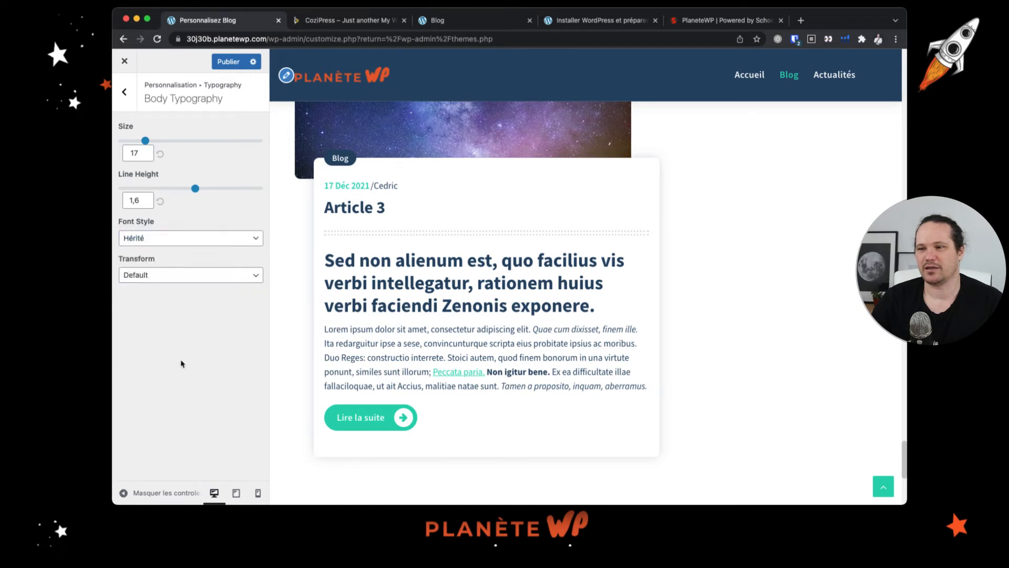
click(211, 275)
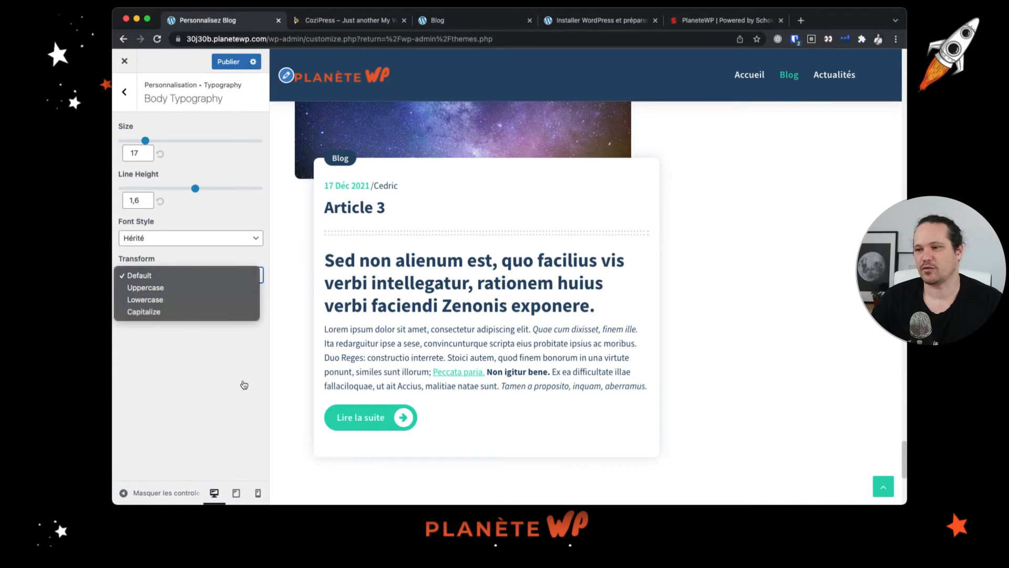
click(211, 391)
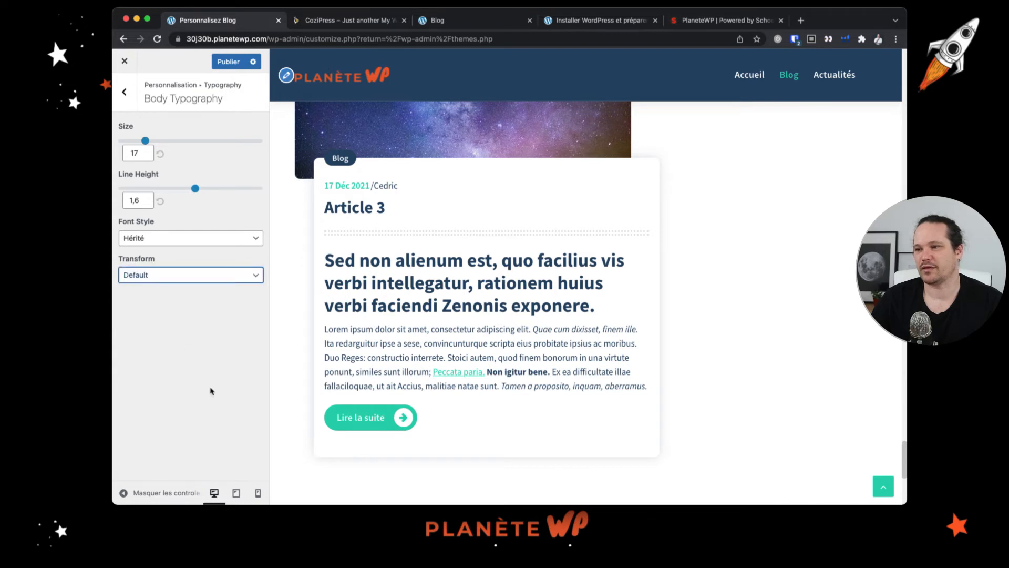
click(318, 334)
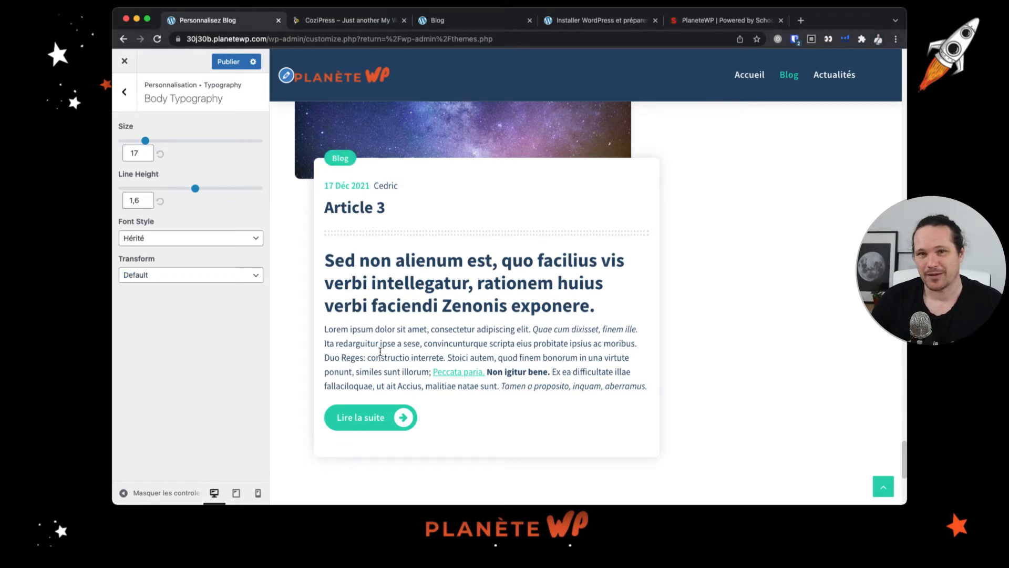
- Open the Headings typography settings
click(125, 101)
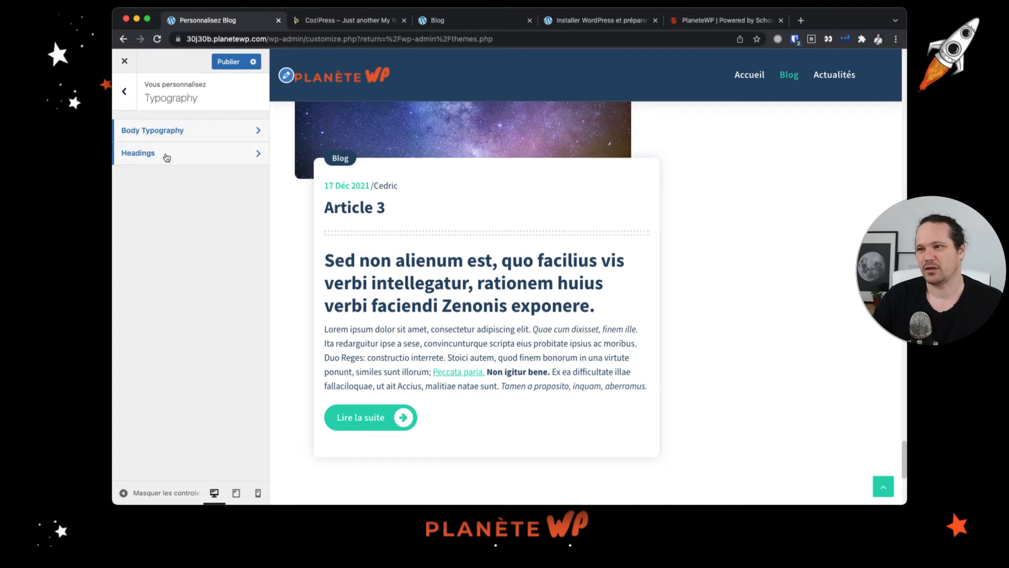
click(166, 157)
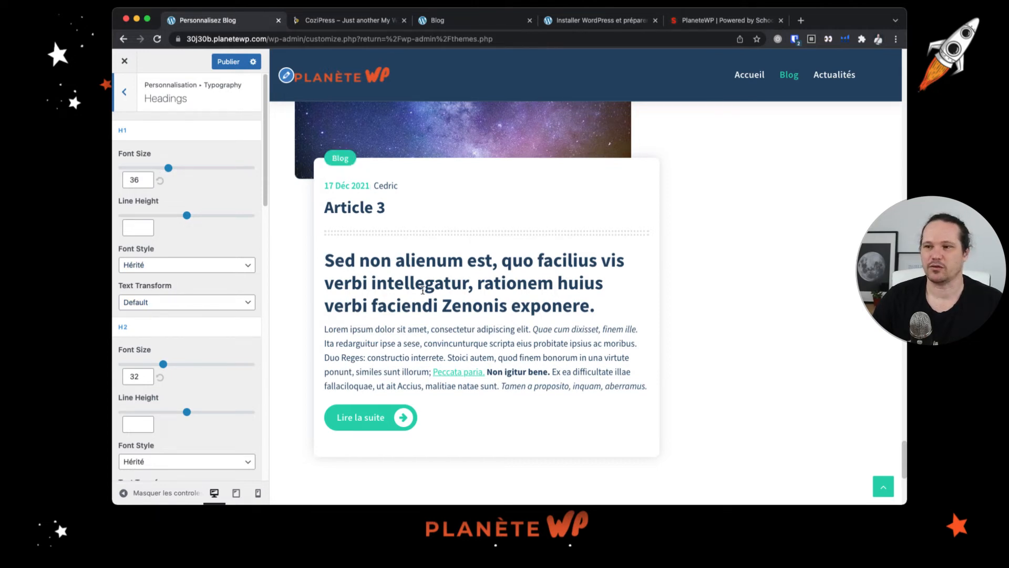
- Review the H1 to H6 heading settings, including font size, line height, font style and text transform options
drag(423, 290, 324, 260)
scroll(153, 391, down, 15)
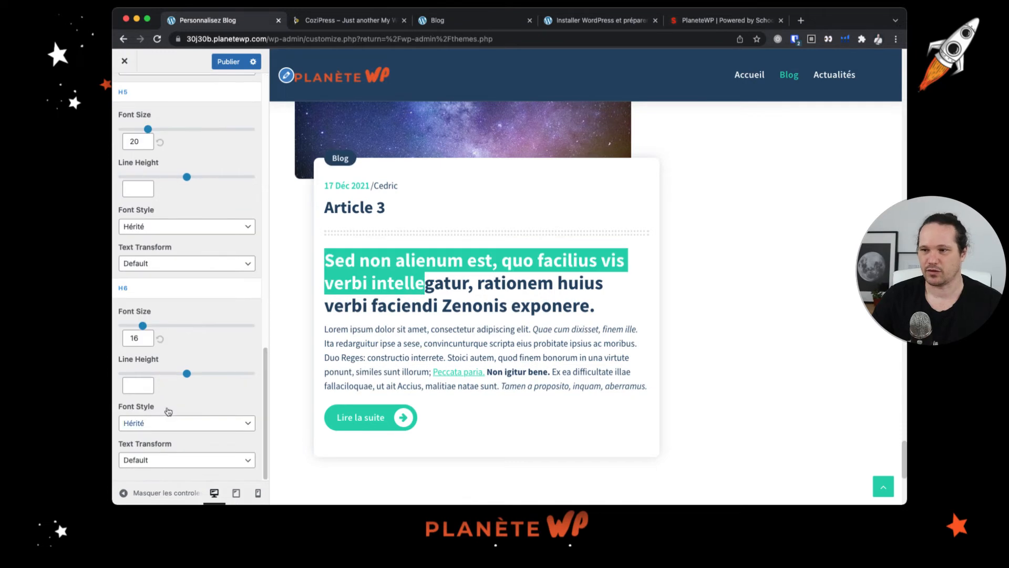
scroll(153, 391, up, 15)
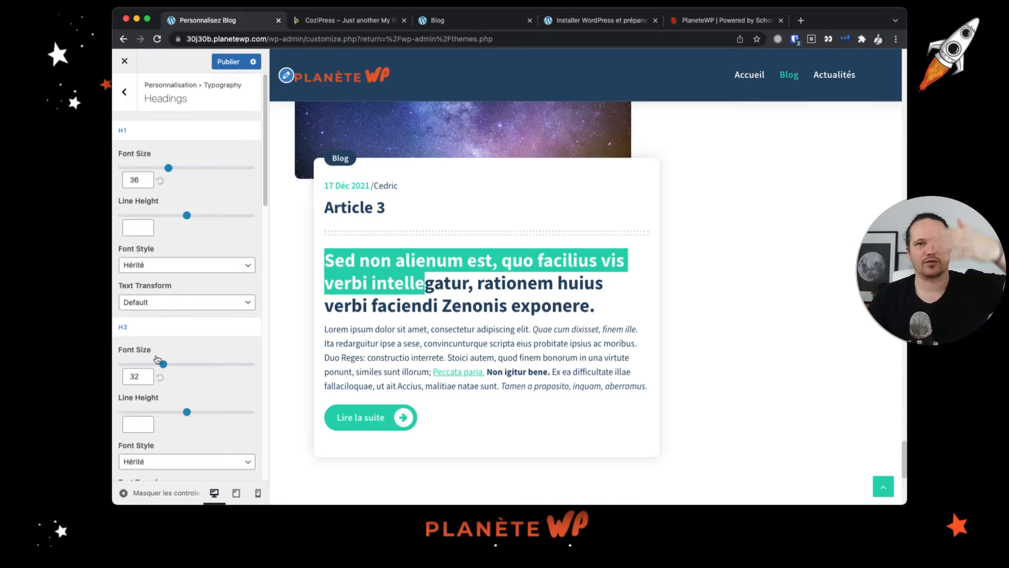
click(489, 278)
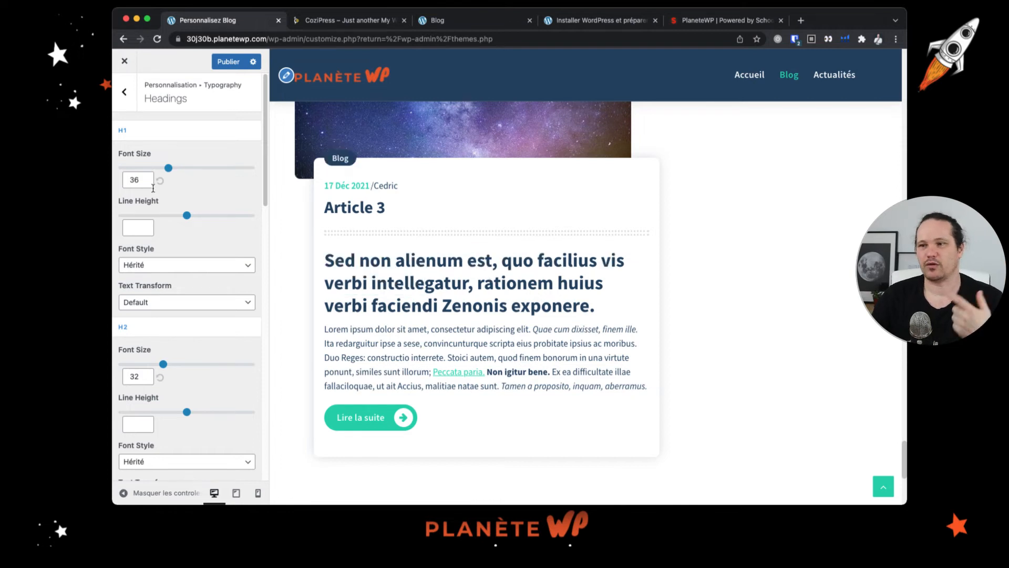
click(149, 265)
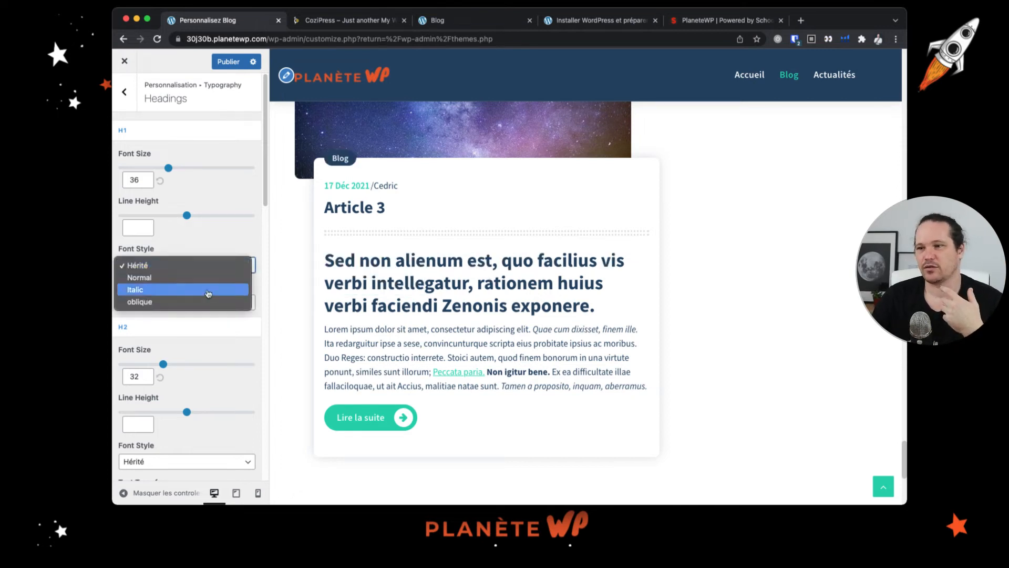
click(225, 247)
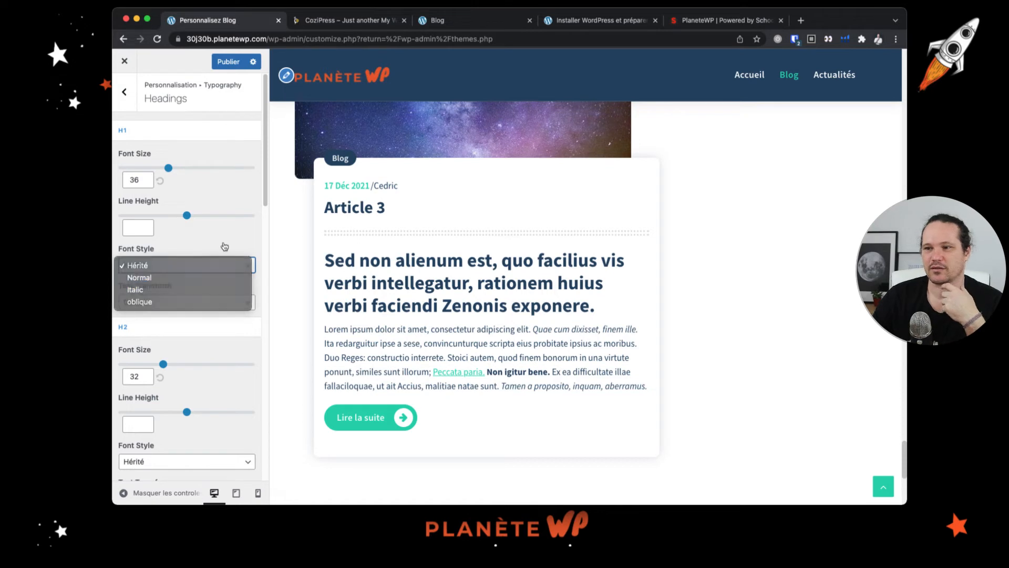
click(163, 304)
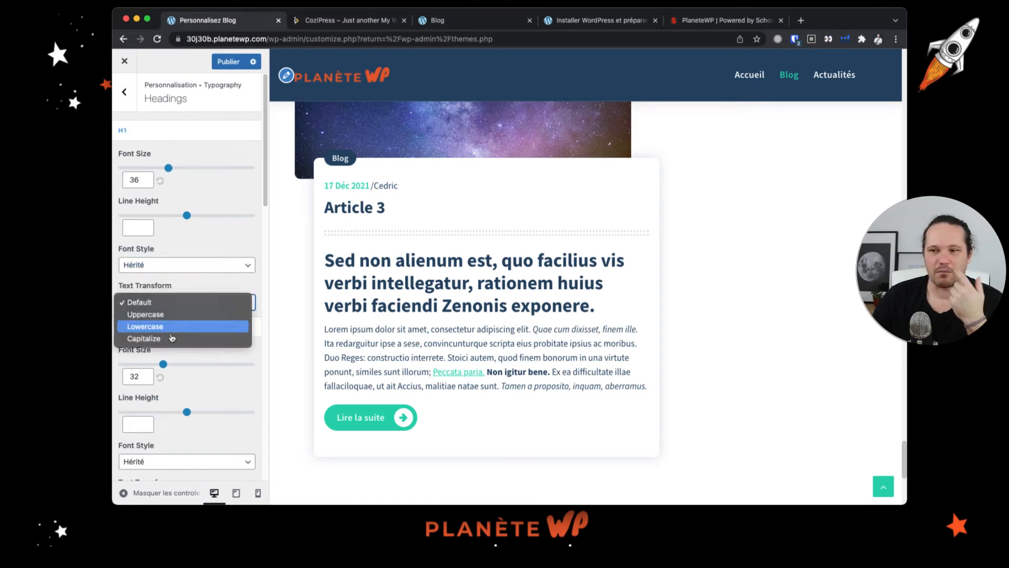
click(241, 249)
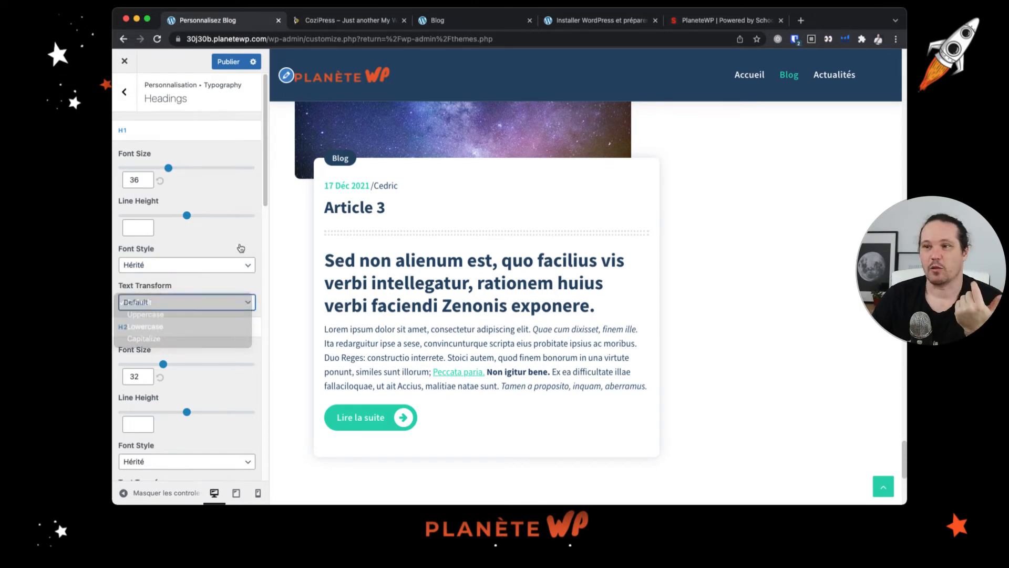
- Return to the main Customizer menu and briefly check the CoziPress demo tab
click(125, 93)
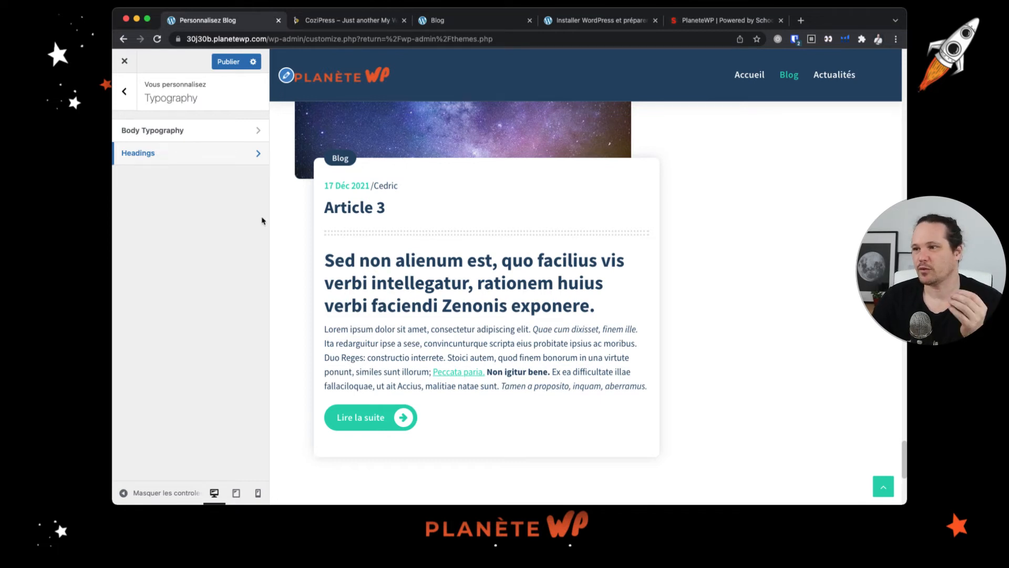
click(128, 91)
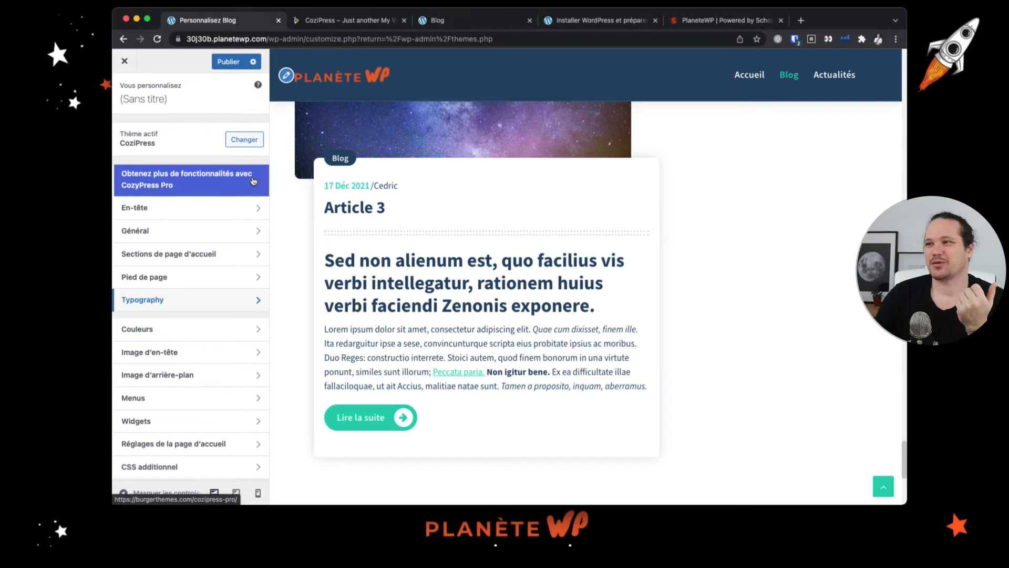
click(351, 23)
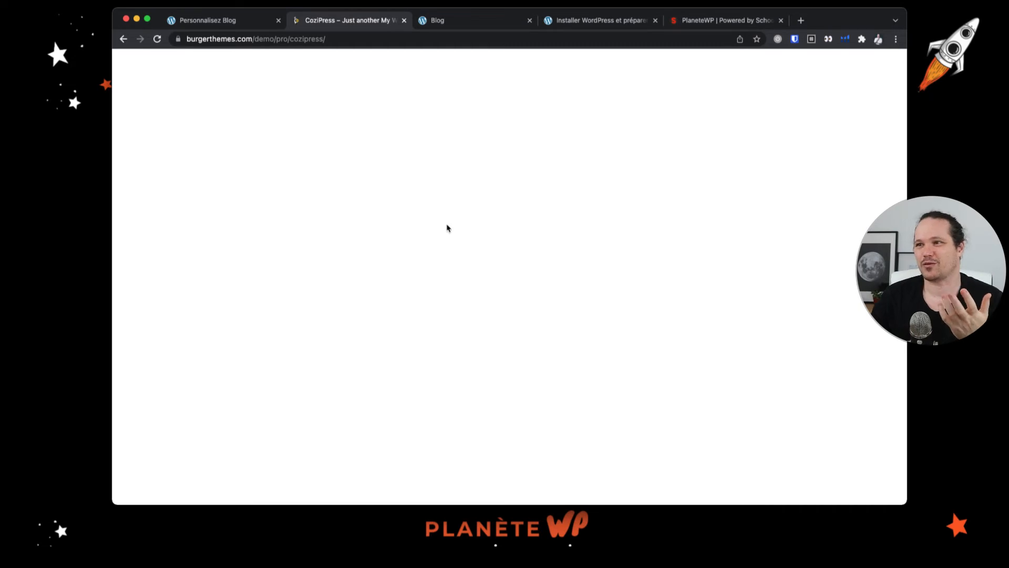
click(221, 20)
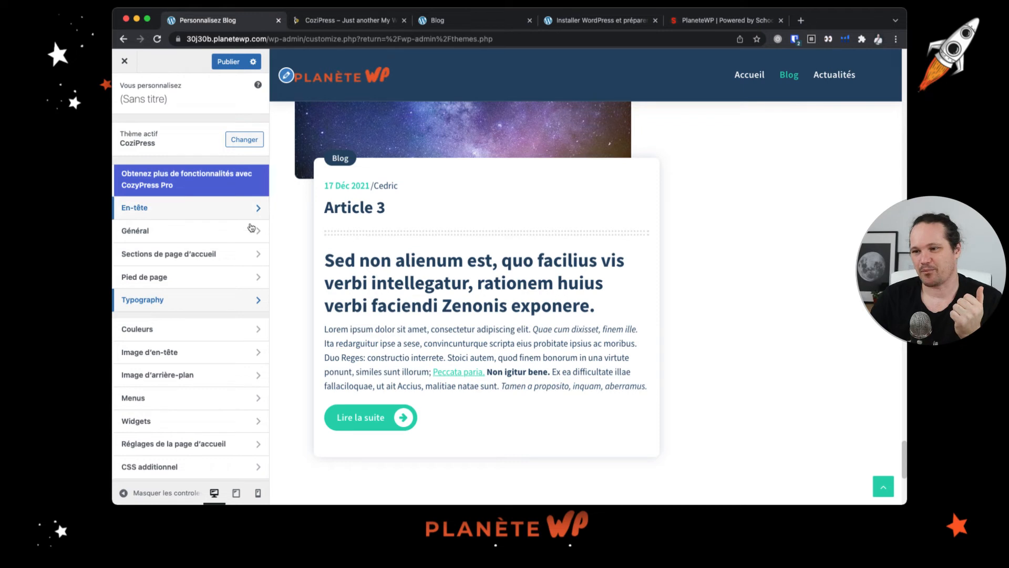
- Open the Colours section to check the header text and background colour options, then go back
click(207, 331)
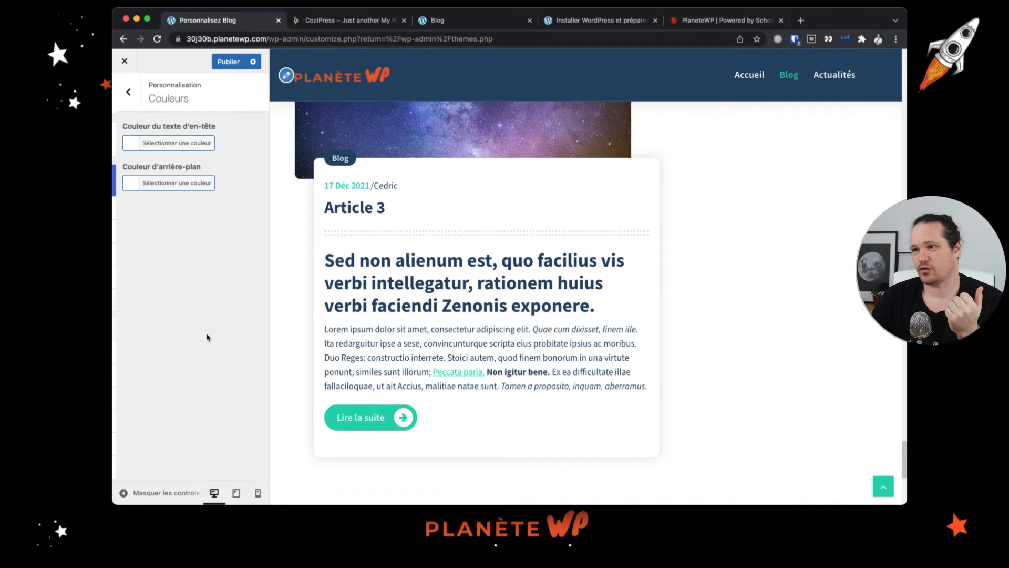
scroll(427, 207, up, 2)
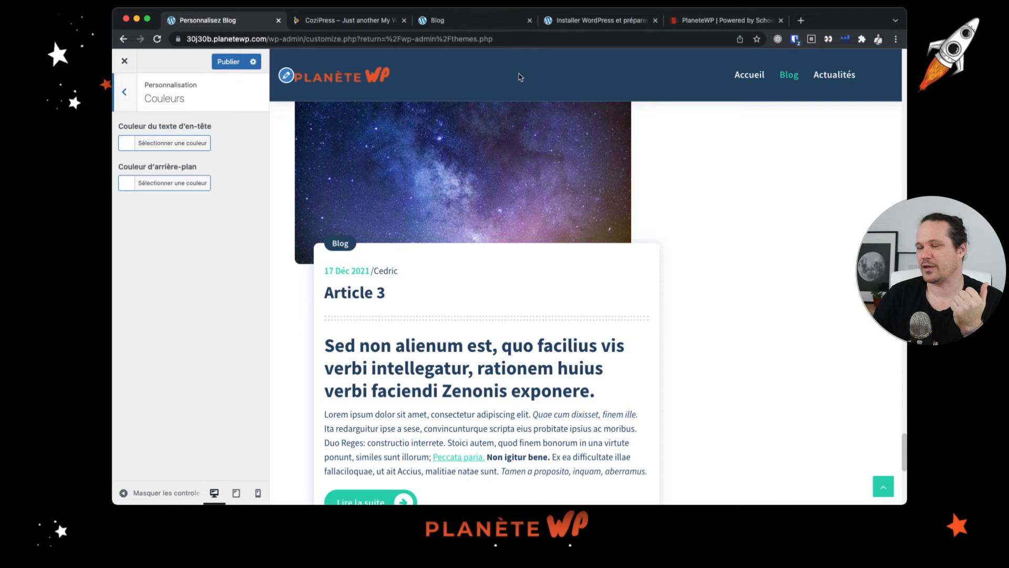
click(134, 99)
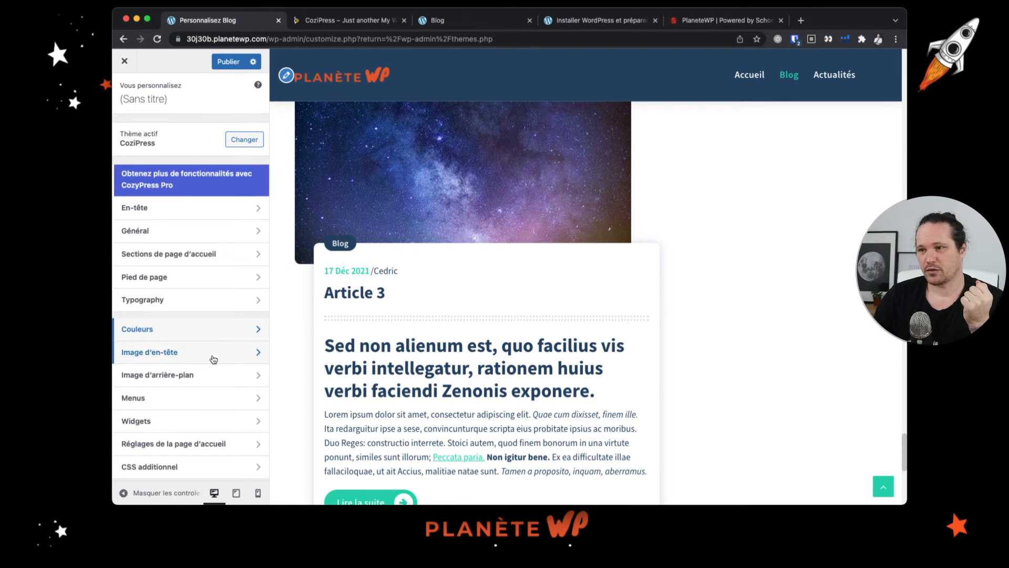
- Add the galaxy image from the media library as header image without cropping, then hide it
click(213, 359)
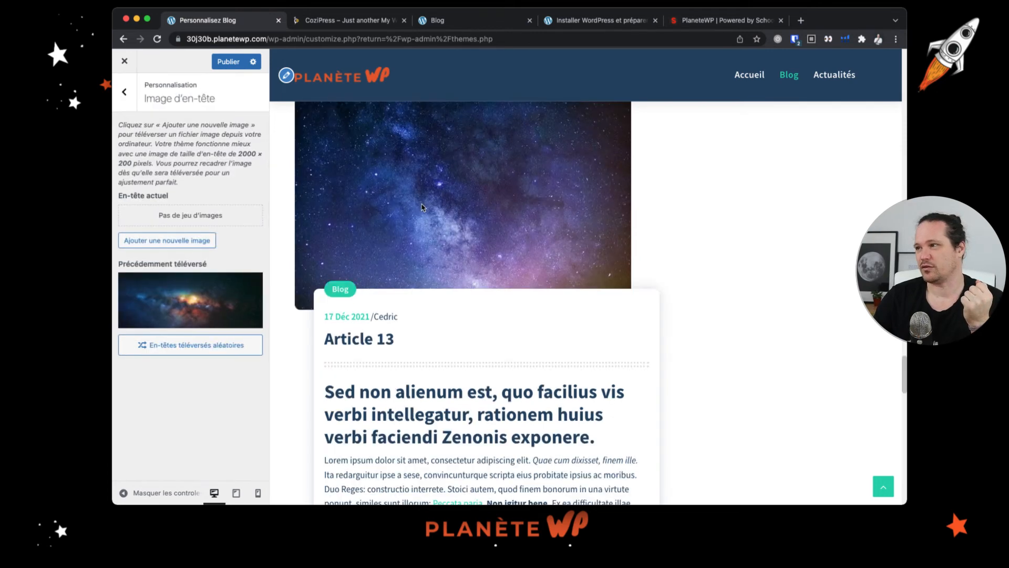
scroll(423, 210, down, 10)
scroll(422, 204, up, 15)
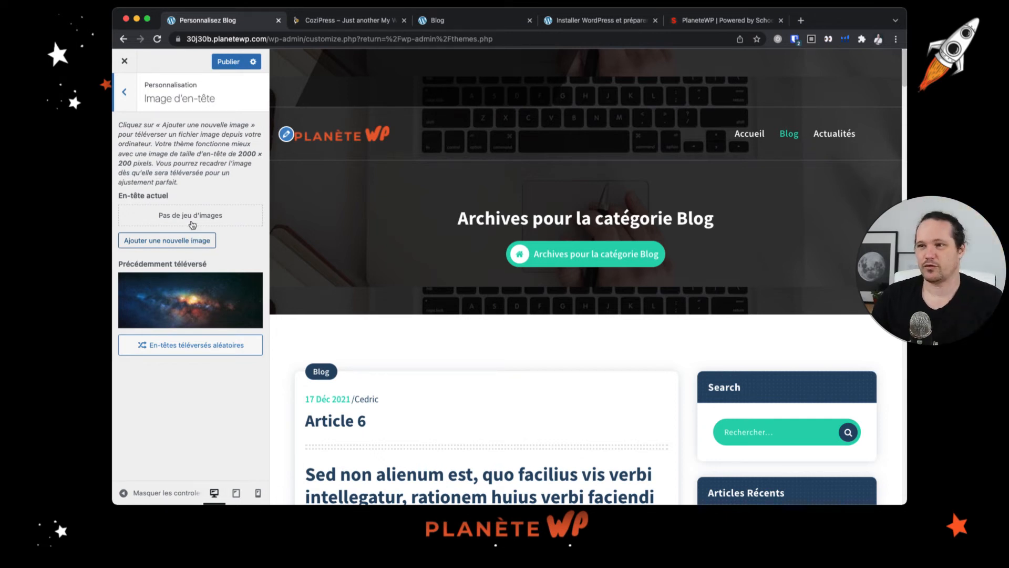
click(192, 240)
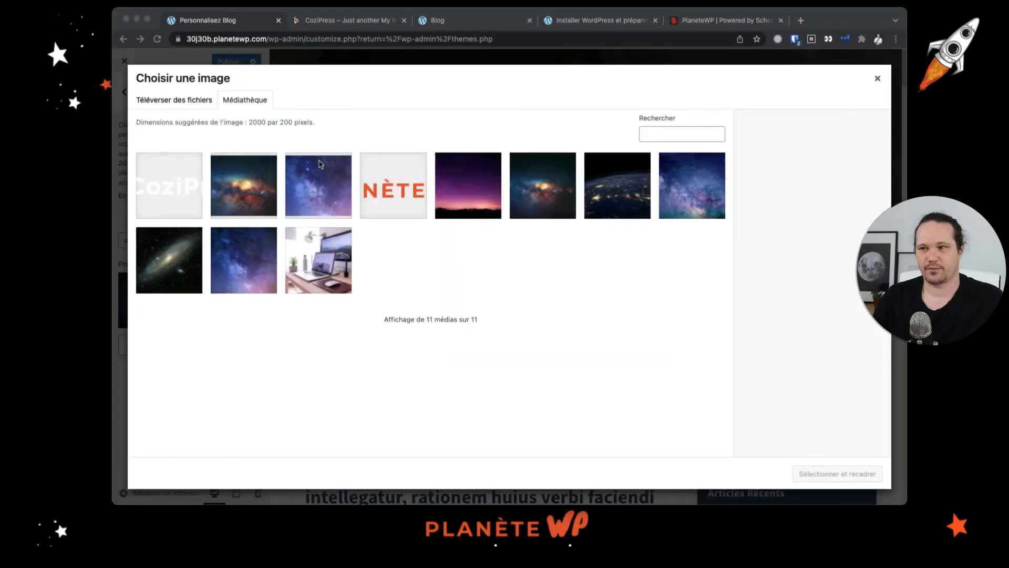
click(272, 188)
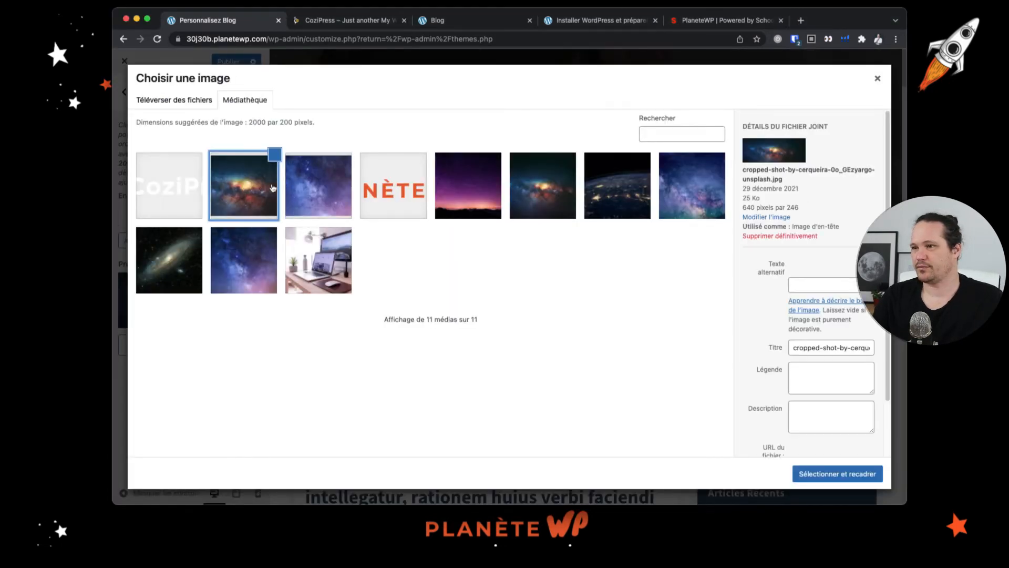
click(830, 468)
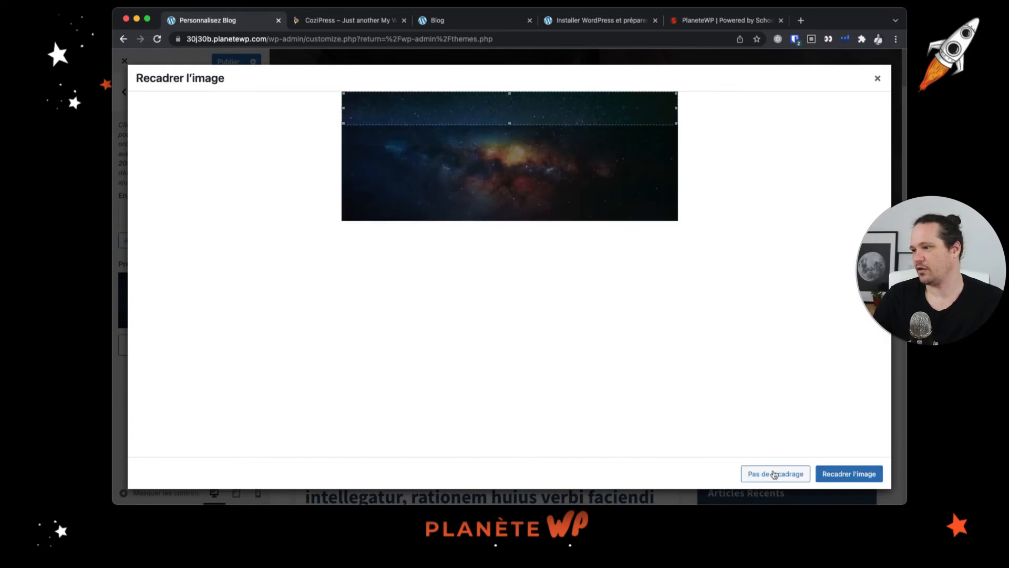
click(774, 475)
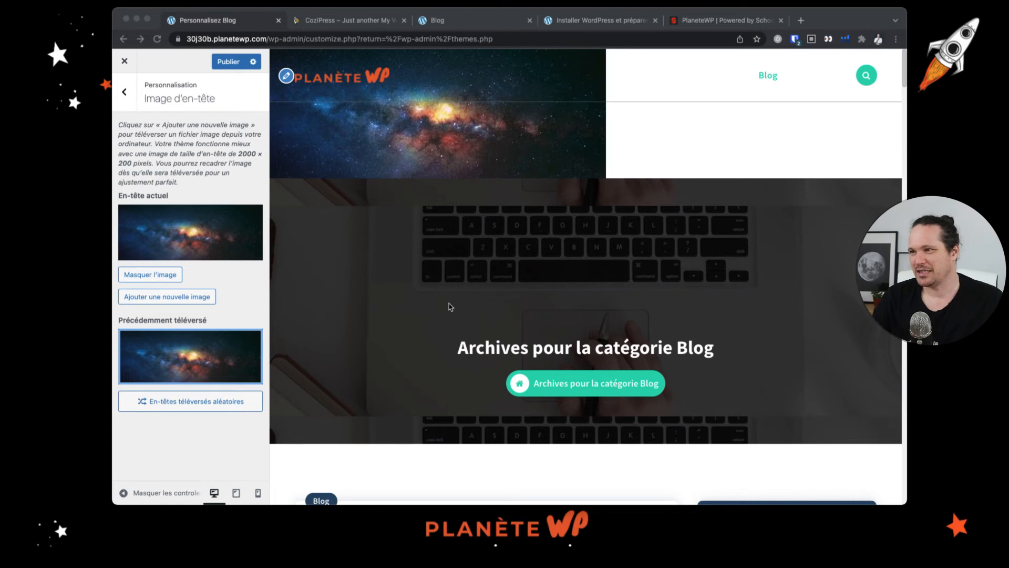
click(505, 138)
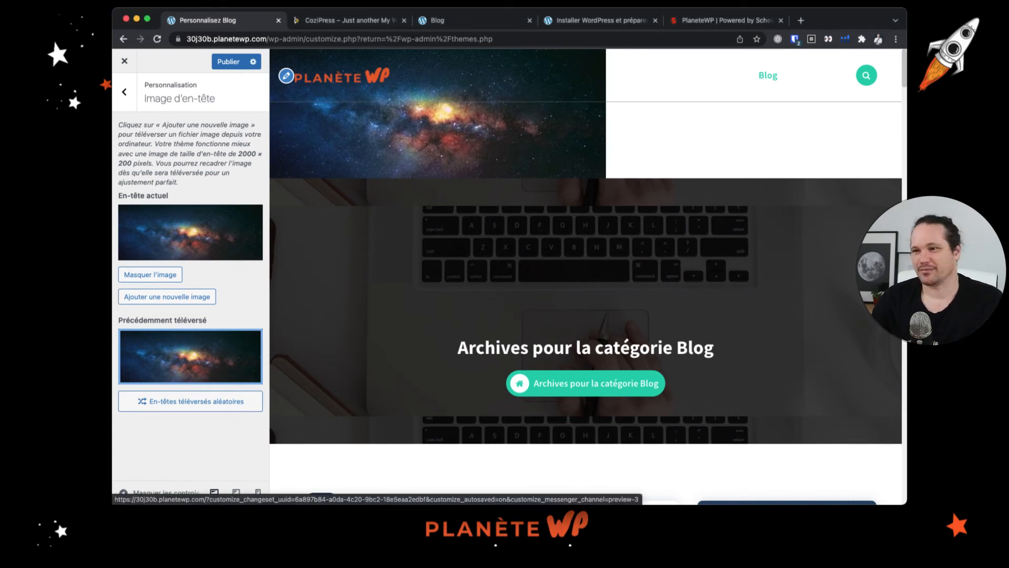
click(172, 279)
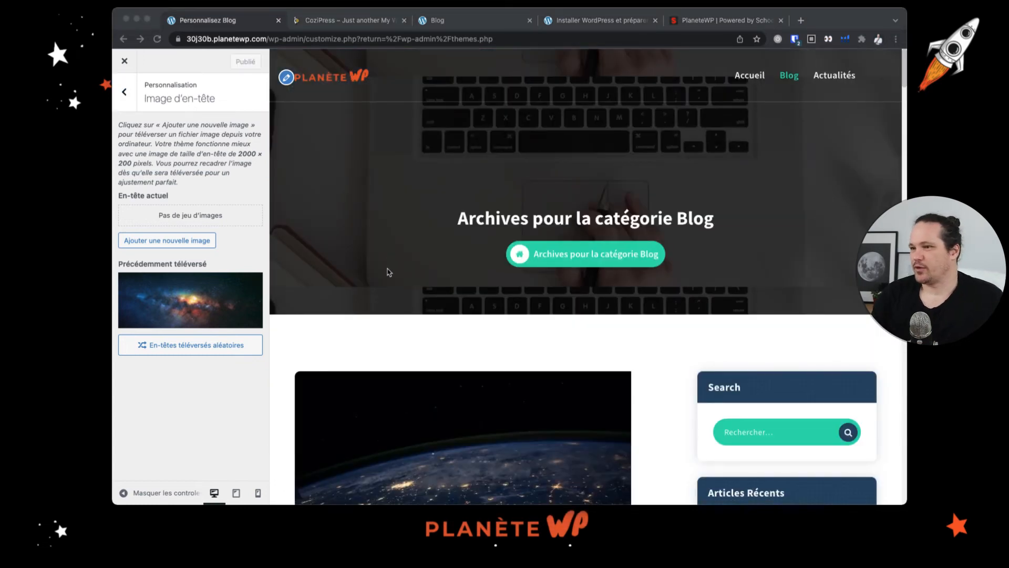
- Check the background image section, then open the CozyPress Pro upgrade link
click(125, 93)
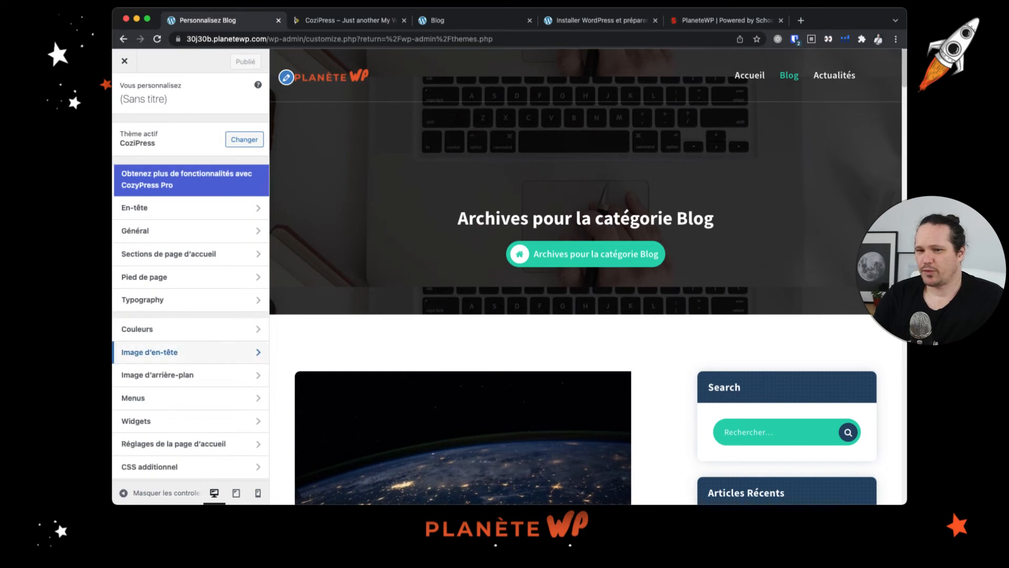
click(208, 378)
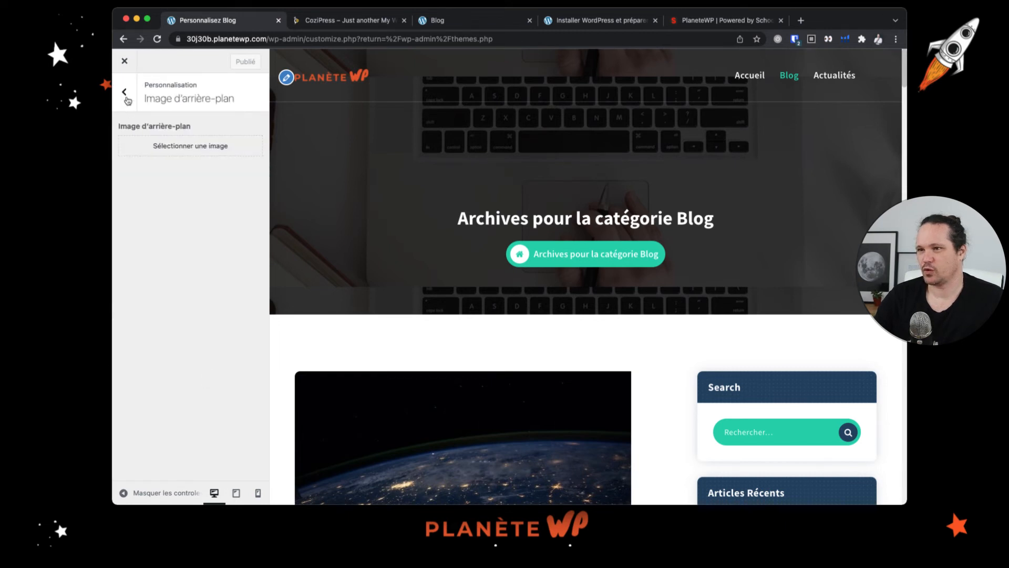
click(127, 99)
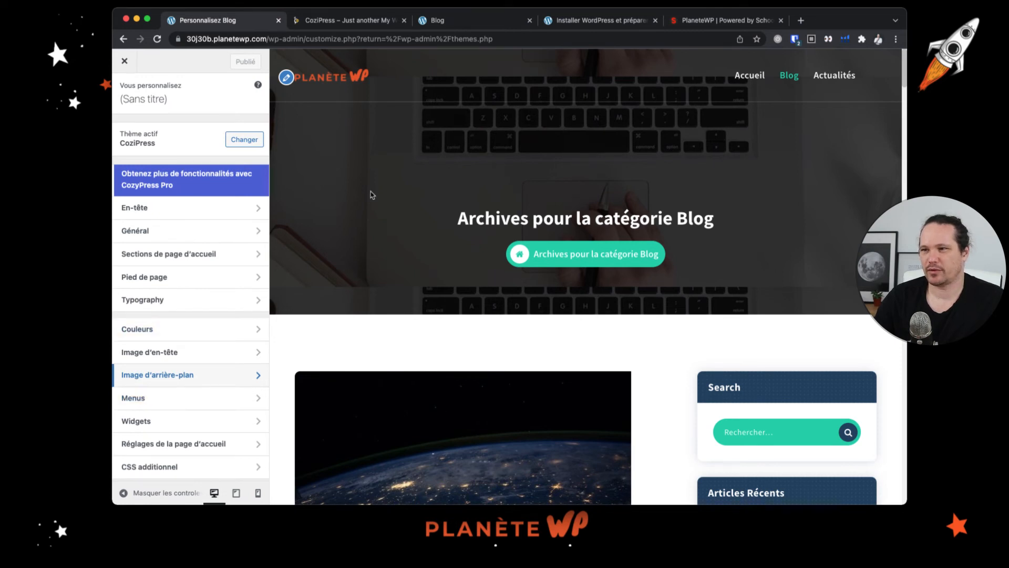
click(177, 175)
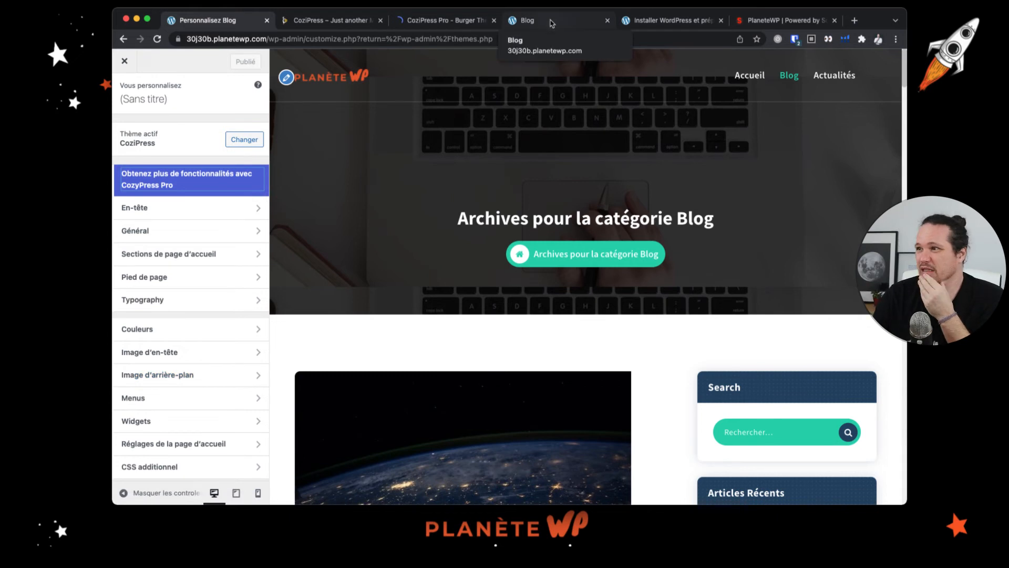
- Switch to the Blog tab and review the category archive page with its sidebar
click(529, 20)
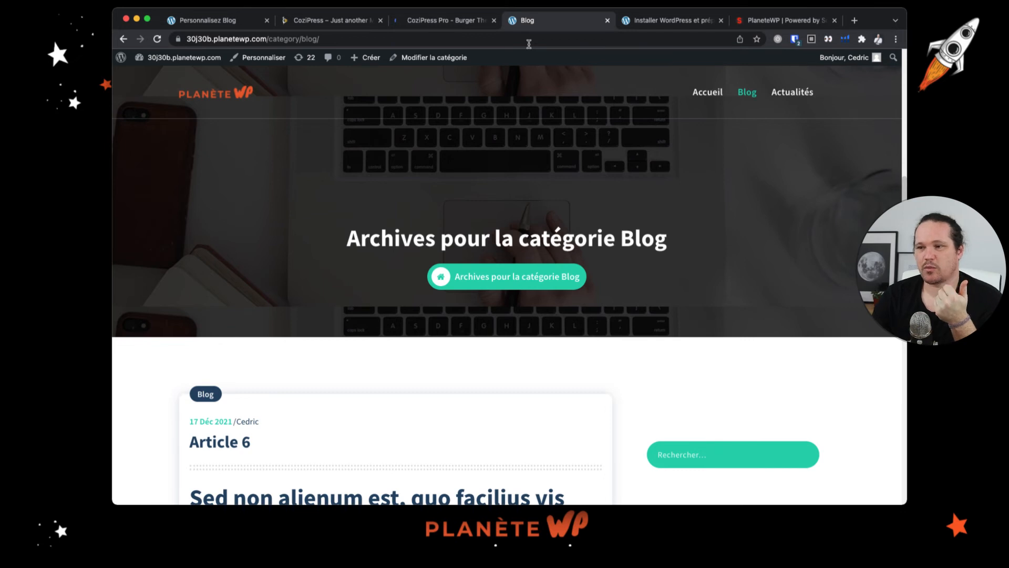
scroll(420, 287, down, 3)
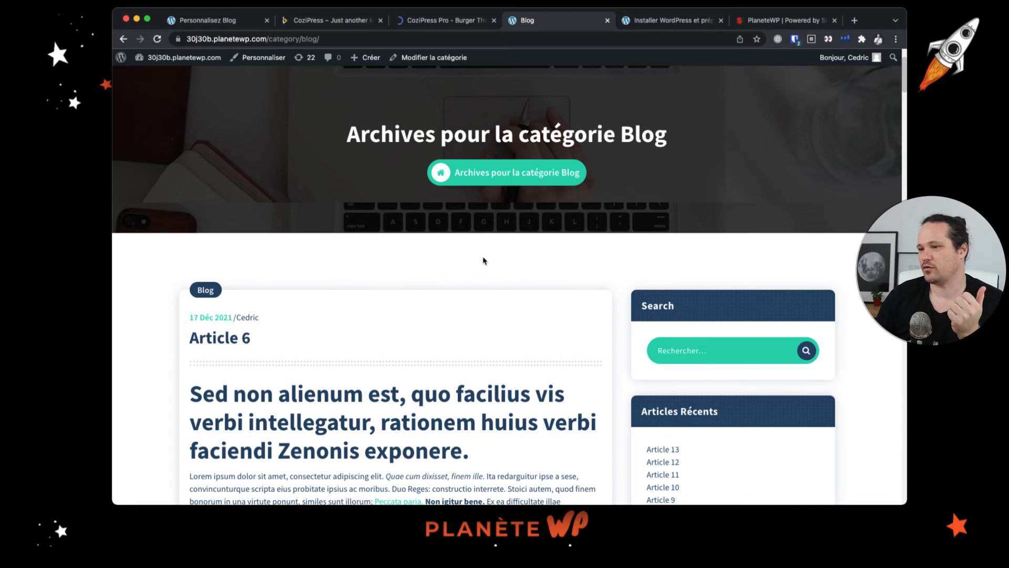
scroll(507, 300, down, 6)
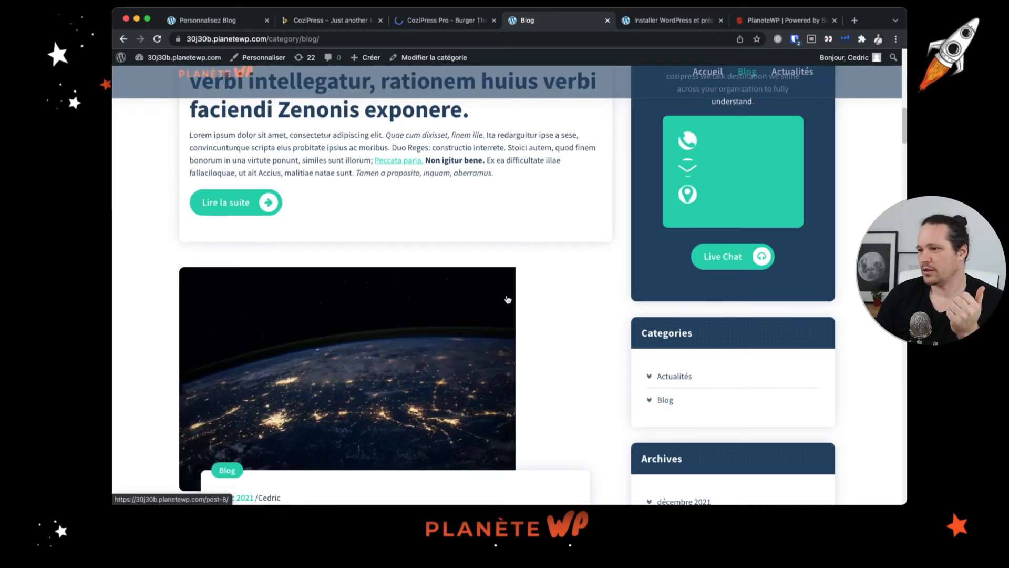
scroll(508, 300, up, 10)
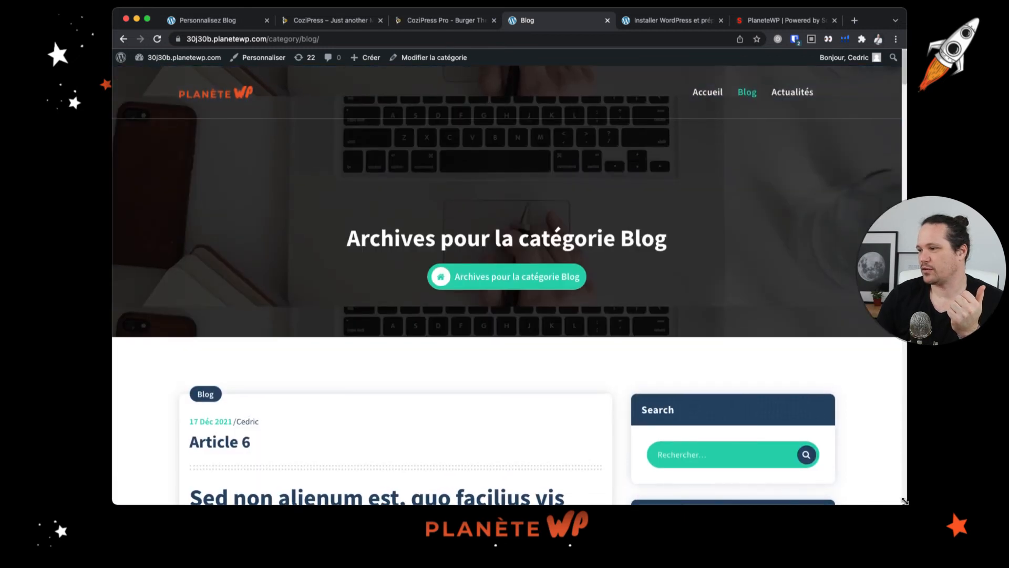
- Resize the browser to phone width, scroll through the blog posts and open the mobile navigation menu
drag(904, 501, 258, 505)
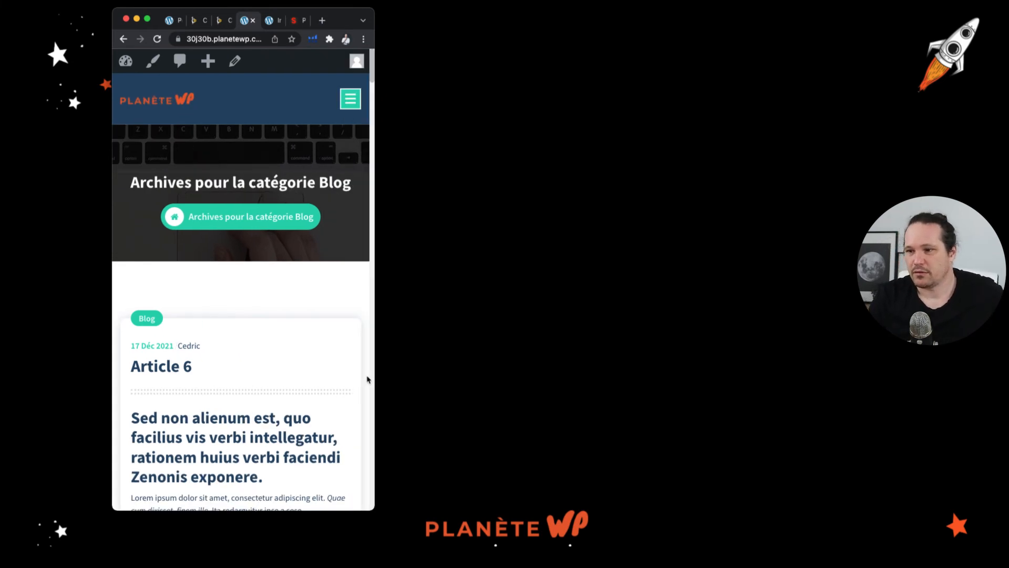
scroll(367, 379, down, 10)
scroll(214, 352, down, 9)
scroll(216, 282, down, 8)
scroll(216, 281, down, 10)
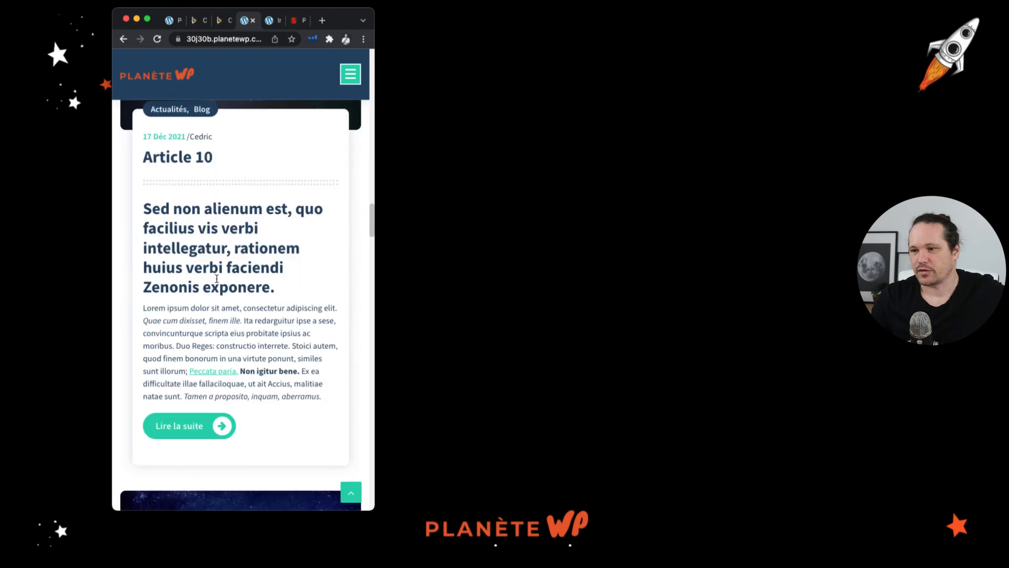
scroll(217, 279, down, 8)
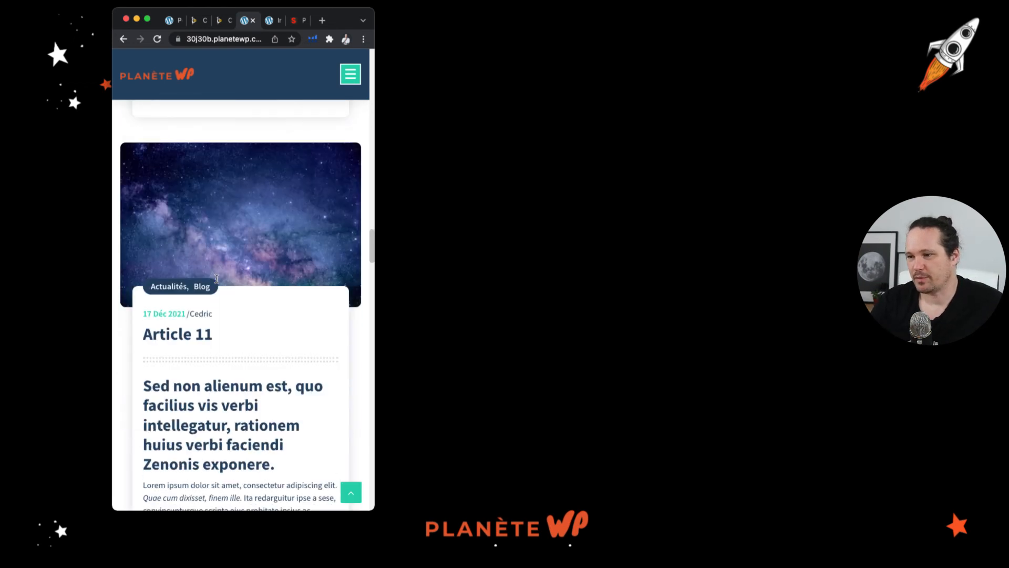
click(203, 285)
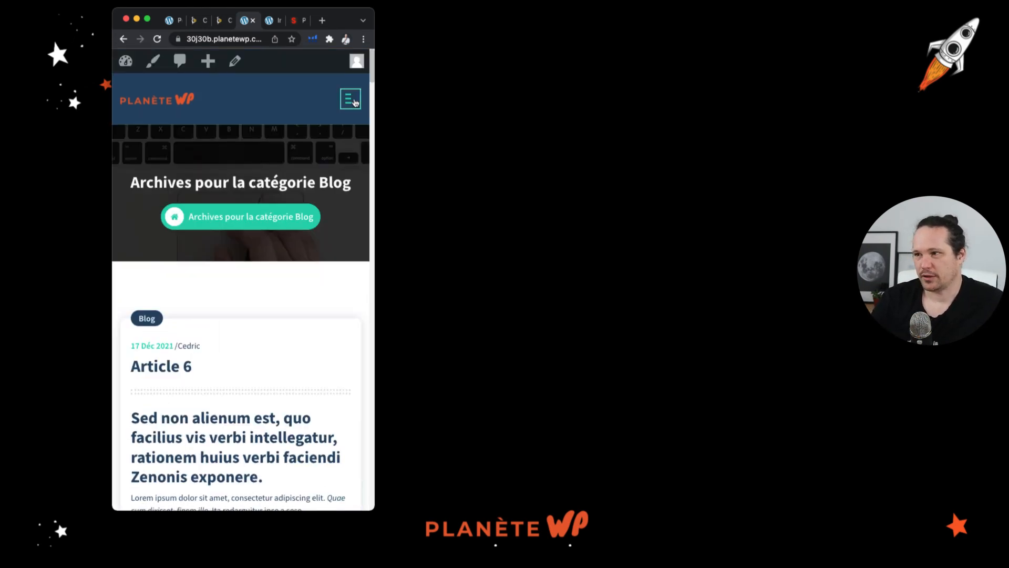
click(356, 101)
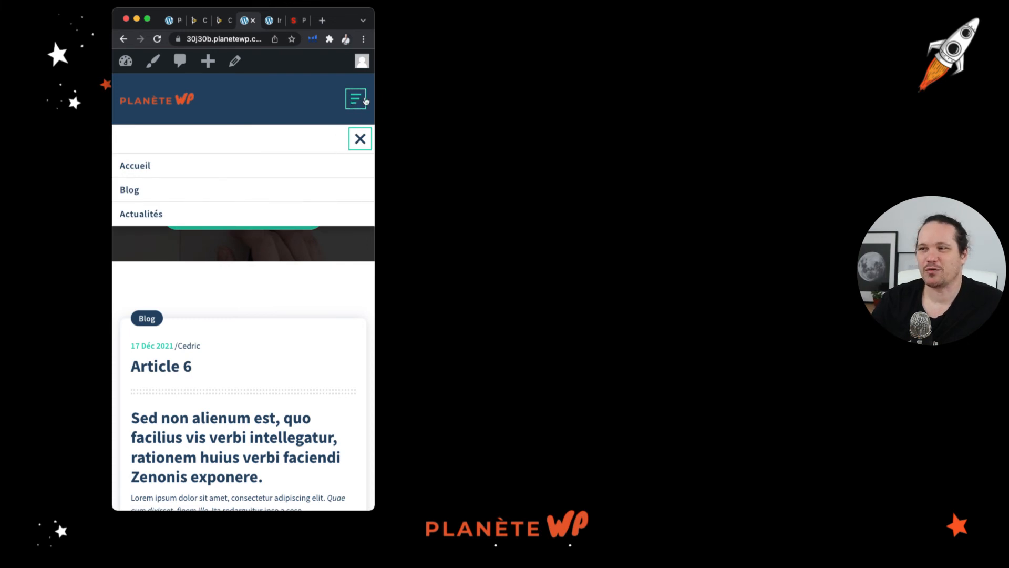
- Close the mobile menu, scroll through the archive posts, and widen the browser back to full desktop width
click(360, 139)
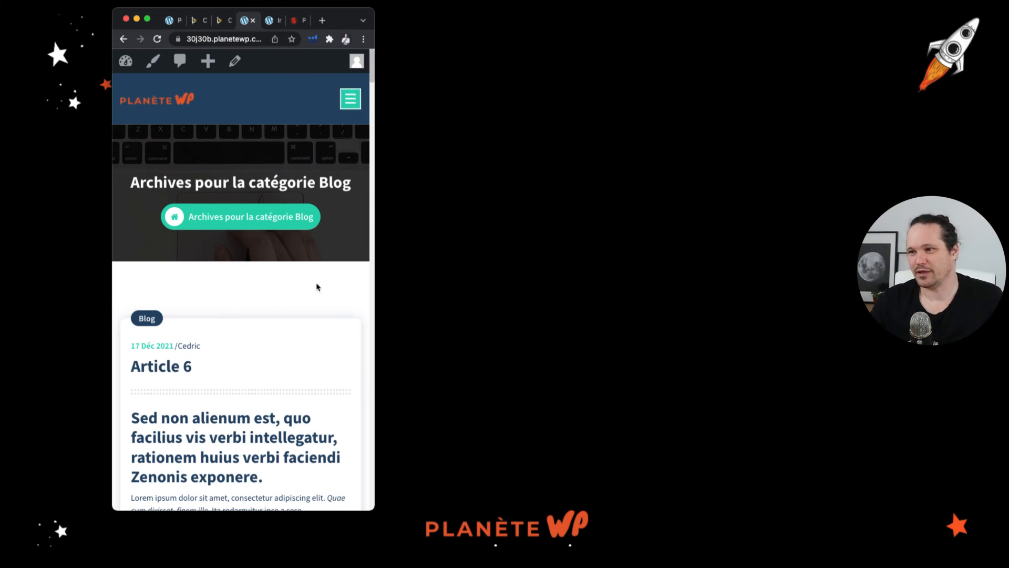
scroll(317, 287, down, 10)
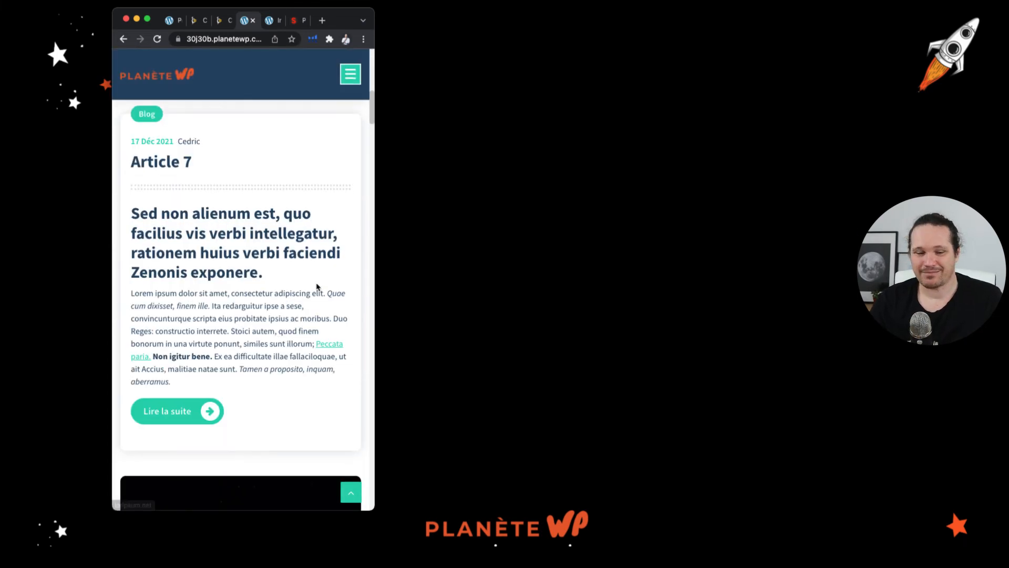
scroll(317, 286, down, 5)
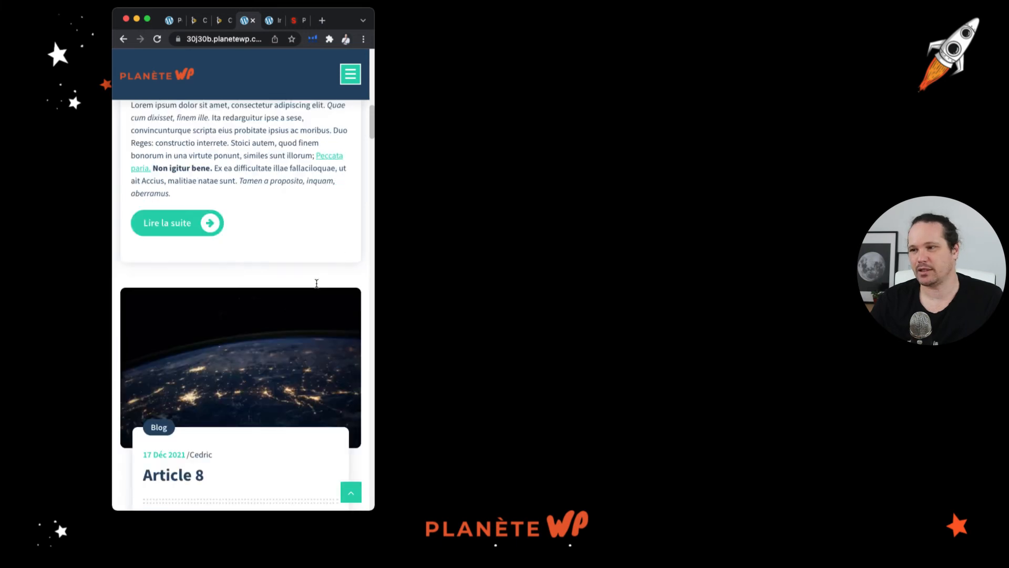
scroll(316, 283, up, 1)
drag(374, 505, 892, 490)
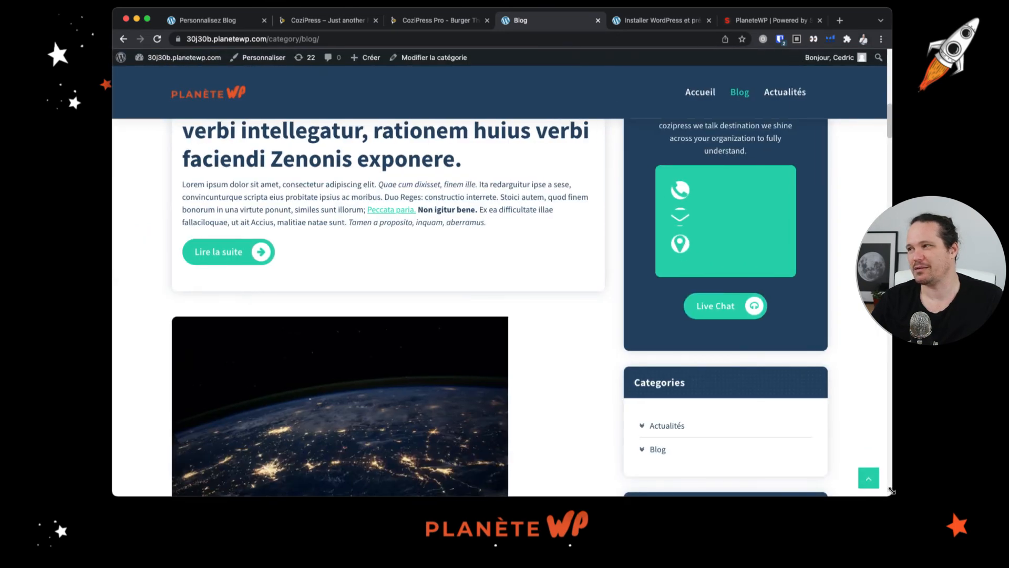
scroll(297, 249, up, 10)
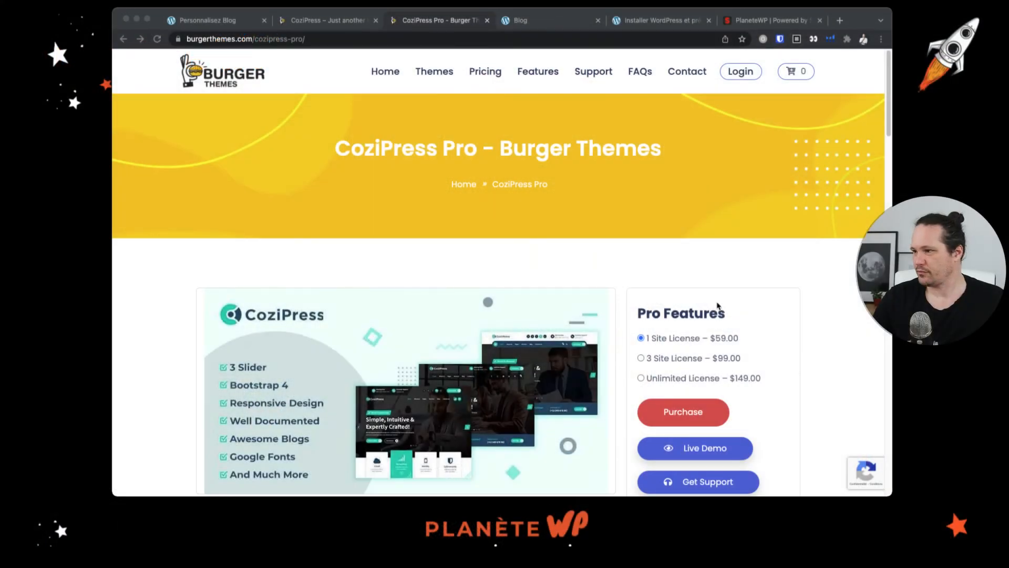
- Read through the CoziPress Pro product page's feature list, highlighting the key Pro features
scroll(629, 337, down, 3)
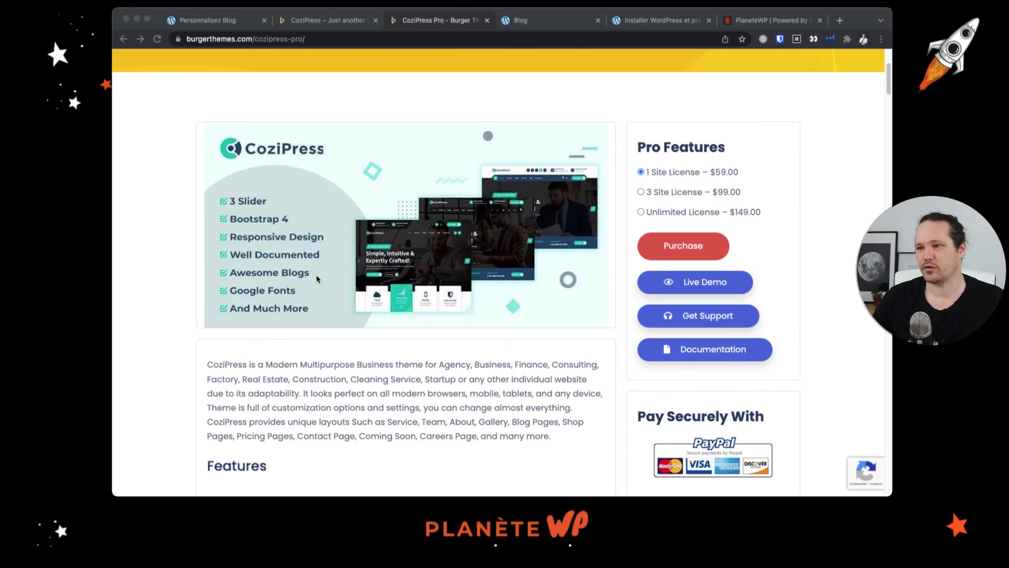
scroll(325, 302, down, 6)
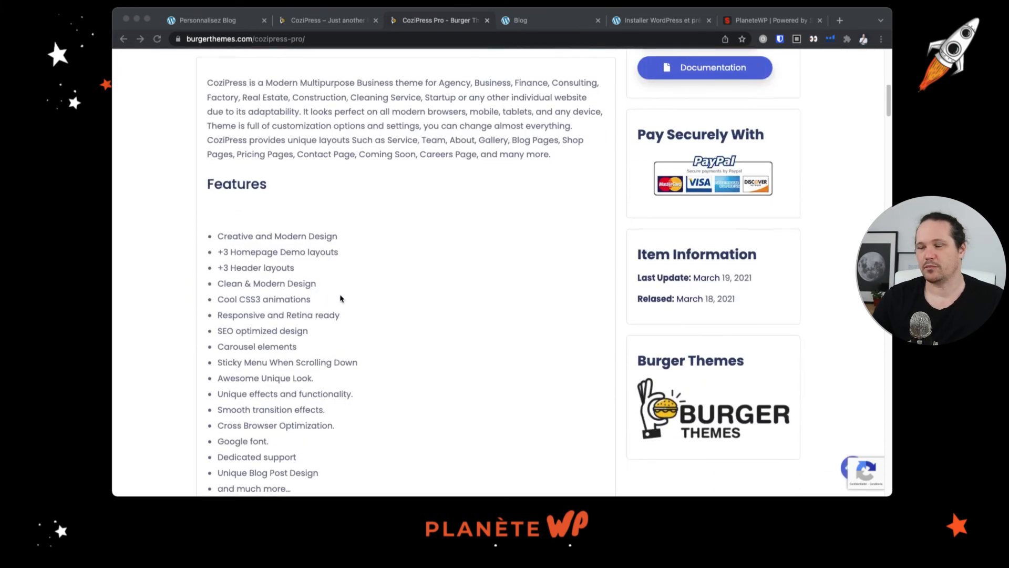
scroll(340, 299, down, 2)
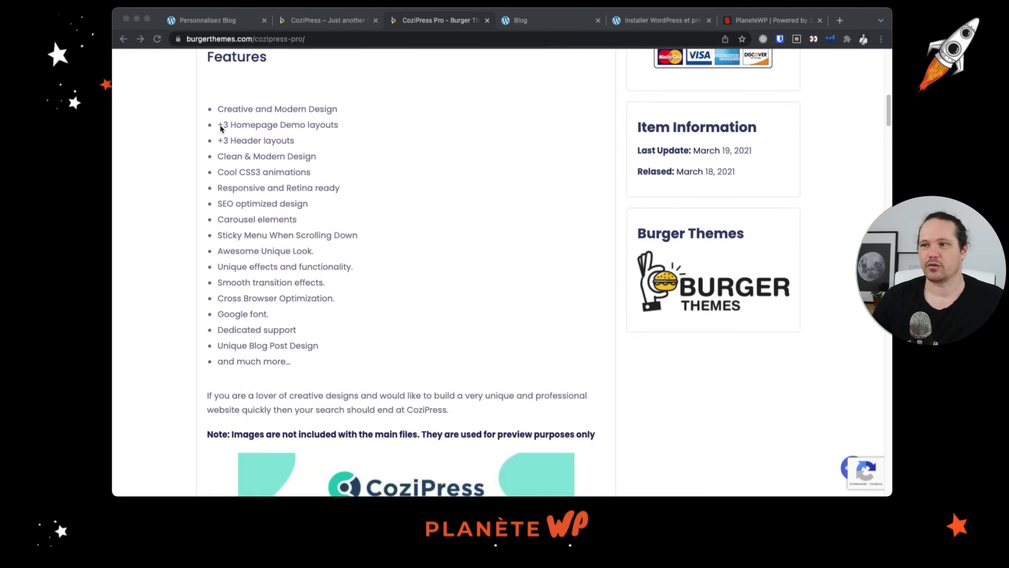
drag(220, 127, 358, 131)
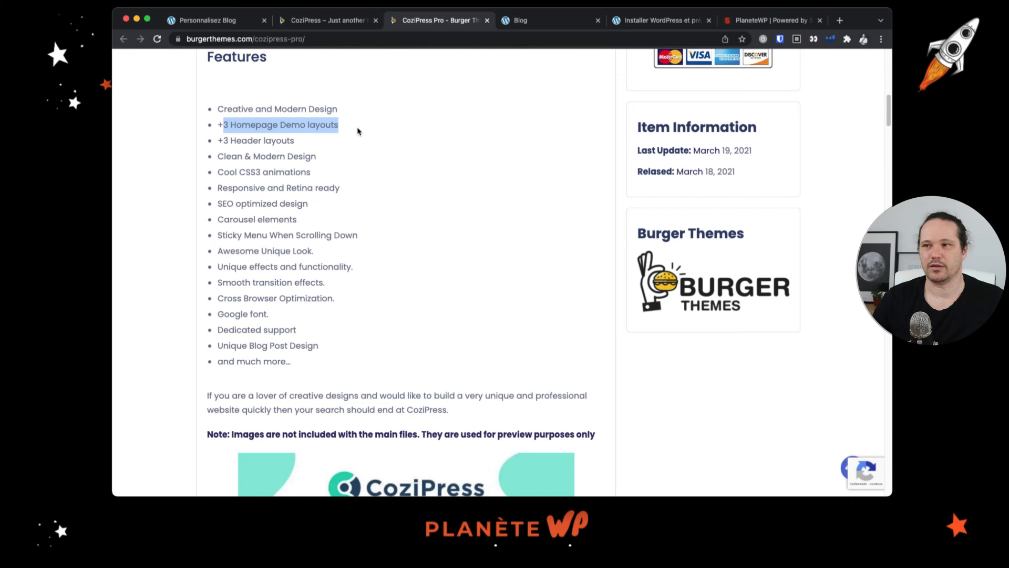
drag(215, 146, 317, 143)
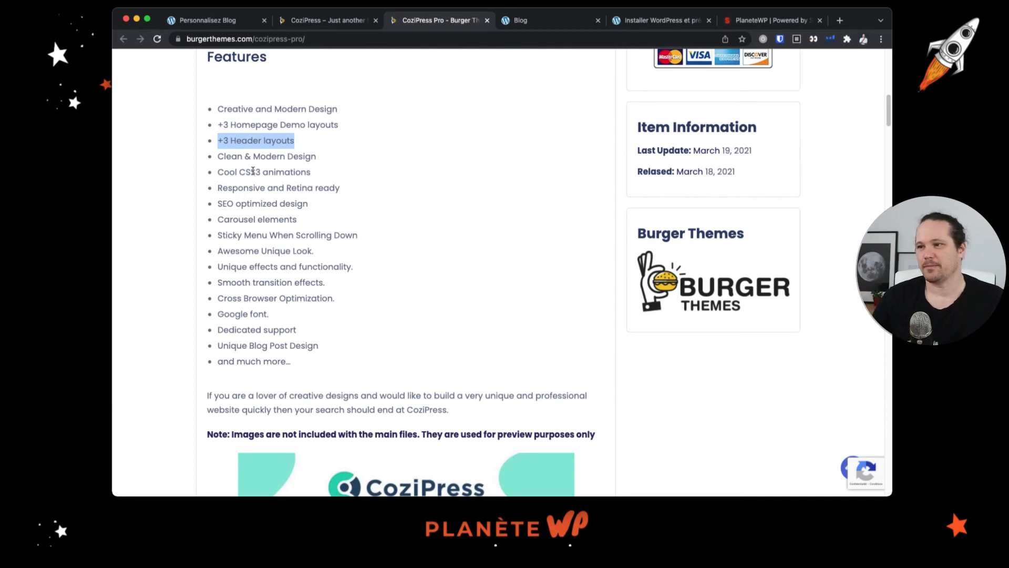
drag(341, 185, 228, 191)
click(280, 219)
drag(246, 233, 300, 235)
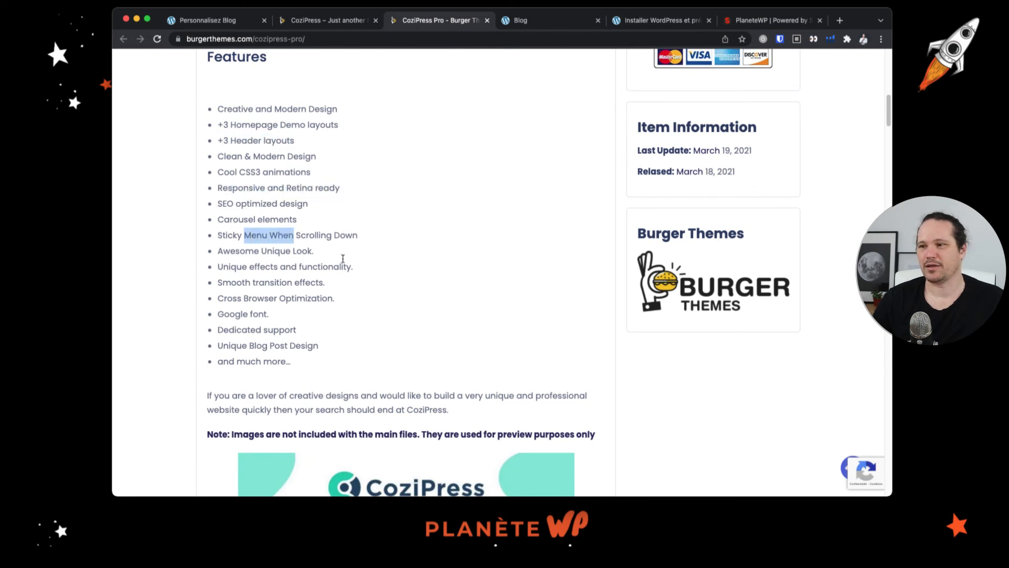
scroll(400, 264, down, 3)
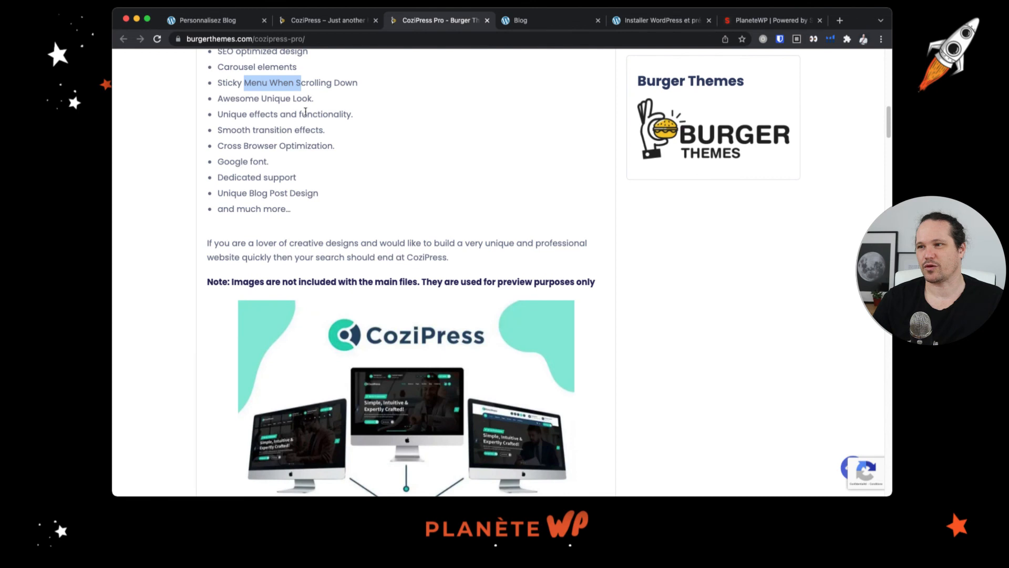
drag(220, 164, 313, 163)
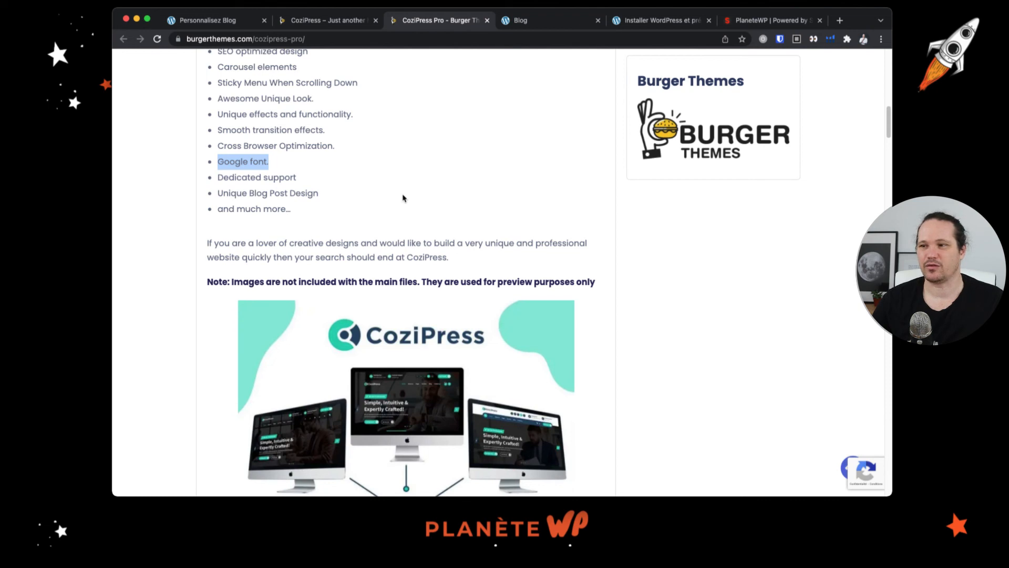
drag(228, 193, 320, 200)
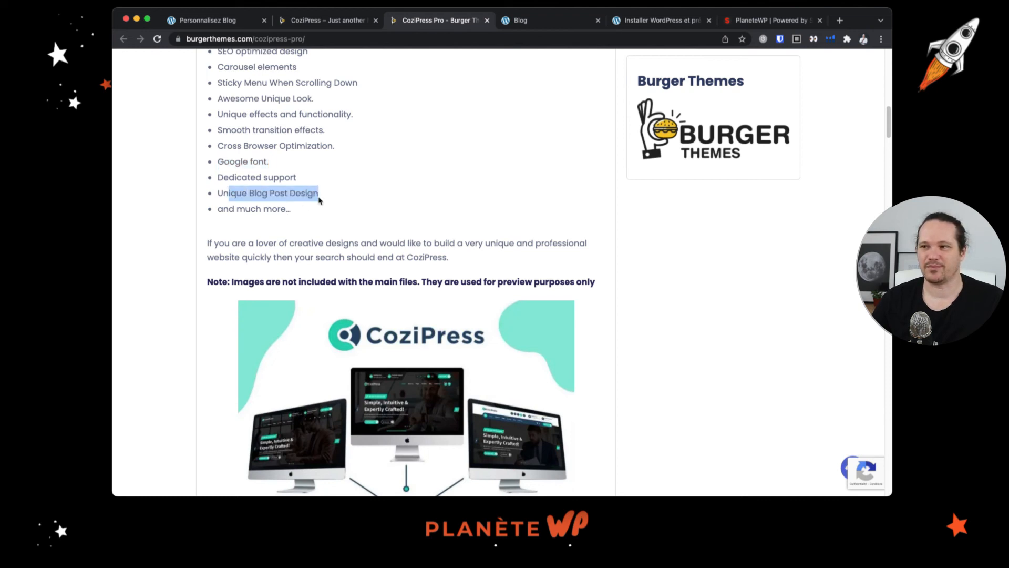
- Scroll through the Pro version's section previews, from About Us down to the footer section
scroll(445, 336, down, 1)
scroll(440, 329, down, 10)
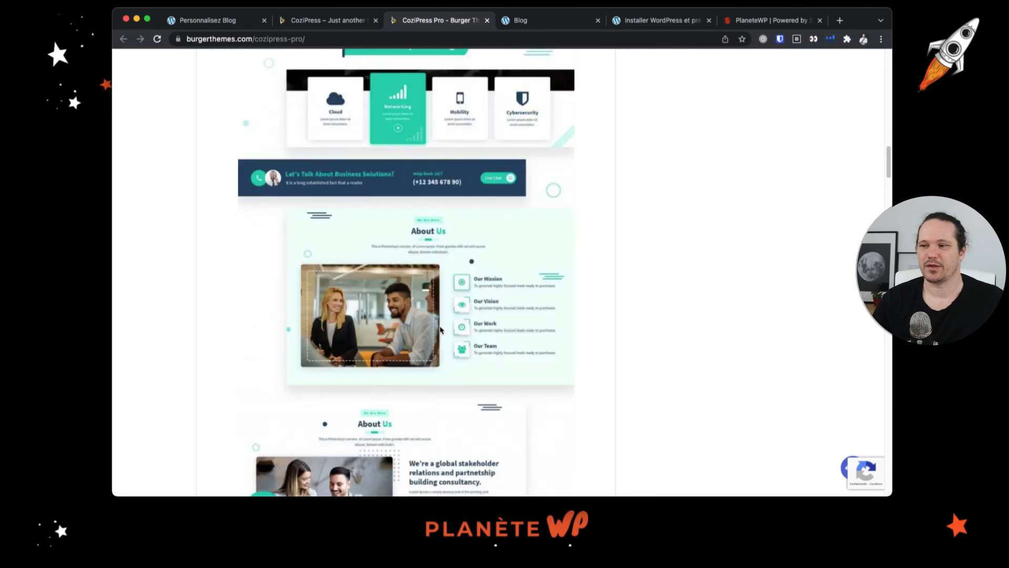
scroll(440, 330, down, 11)
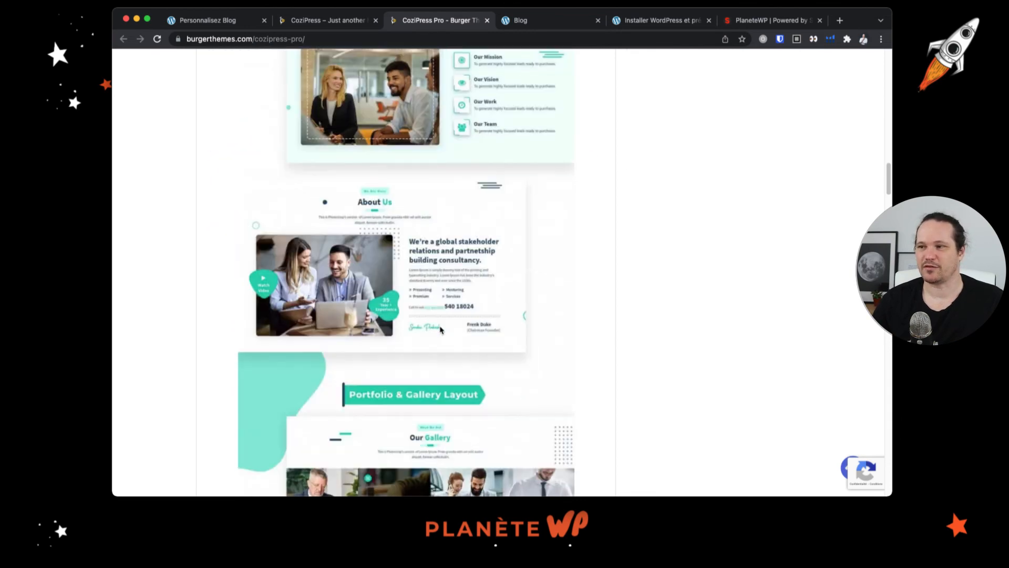
scroll(441, 330, down, 8)
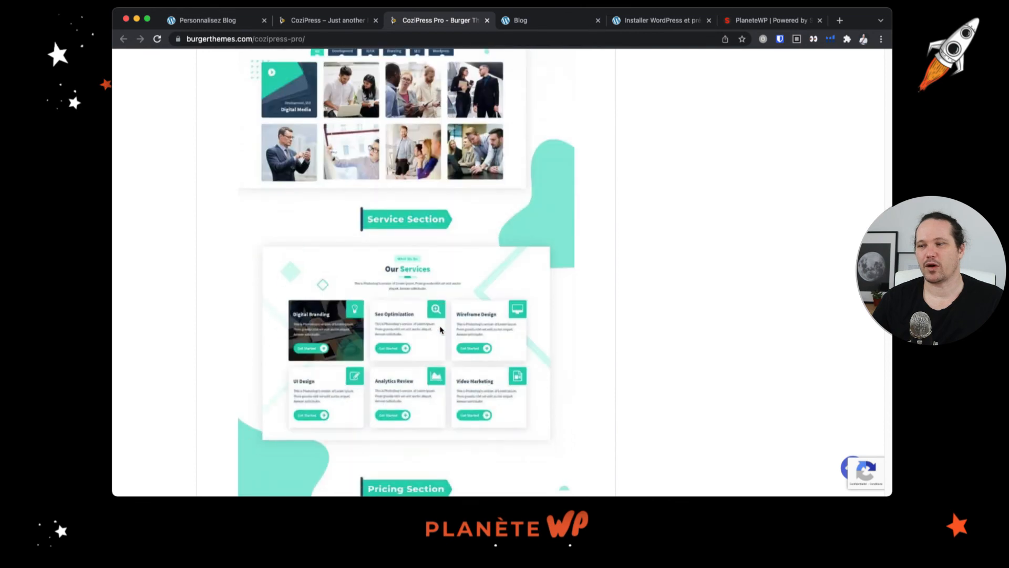
scroll(356, 278, down, 6)
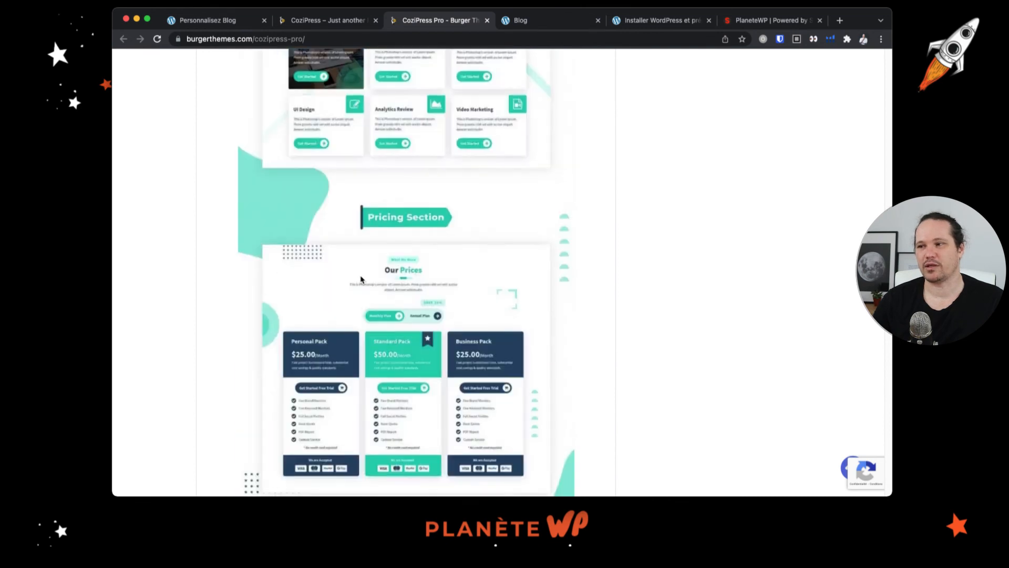
scroll(339, 211, down, 6)
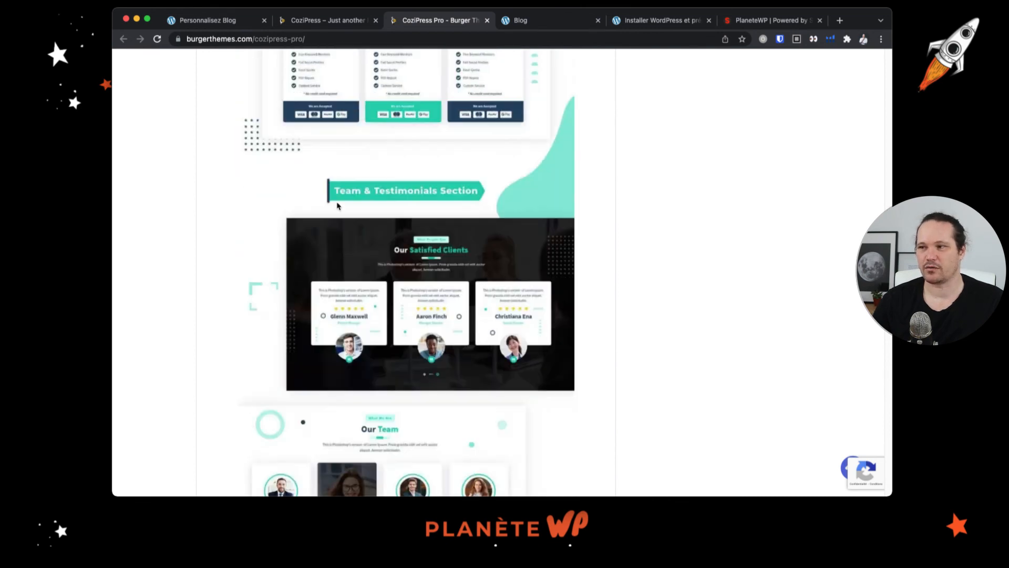
scroll(339, 211, down, 3)
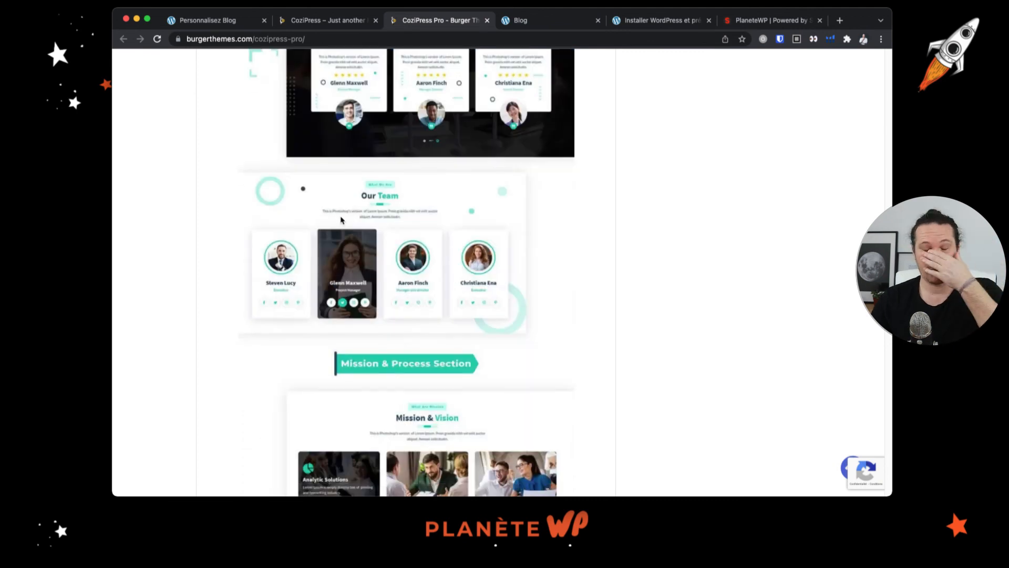
scroll(341, 219, up, 5)
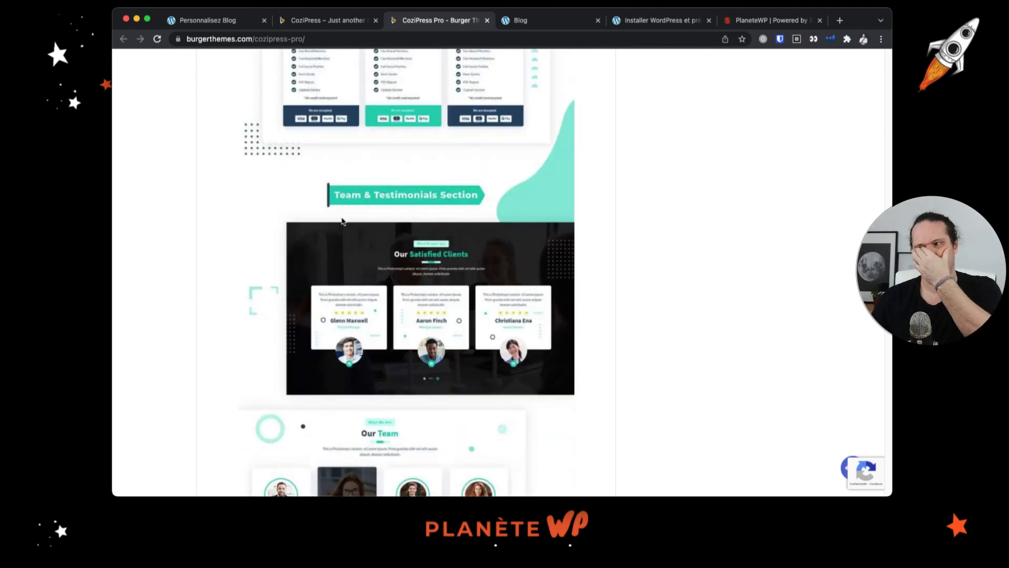
scroll(342, 220, up, 5)
scroll(387, 297, down, 5)
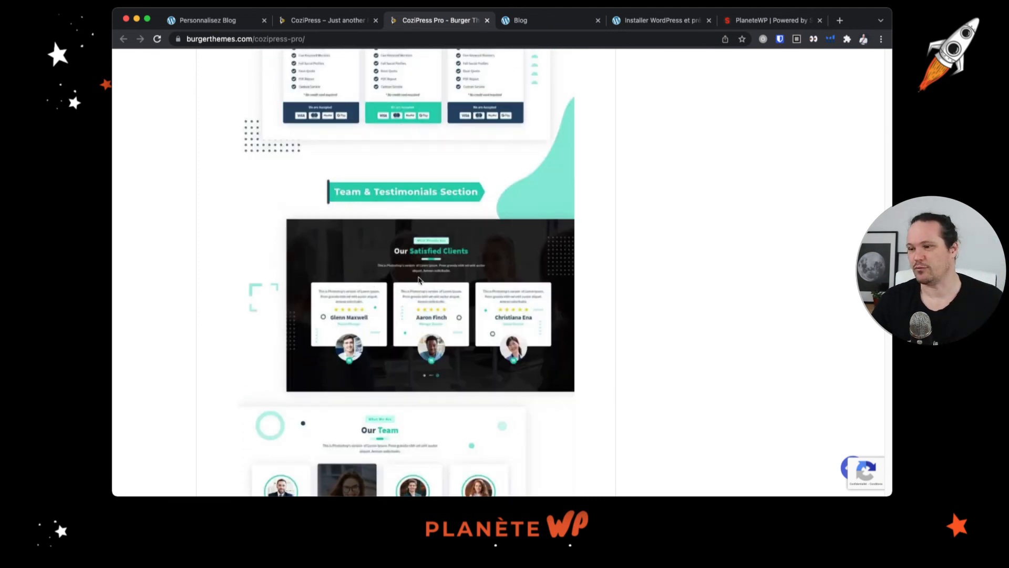
scroll(419, 279, down, 15)
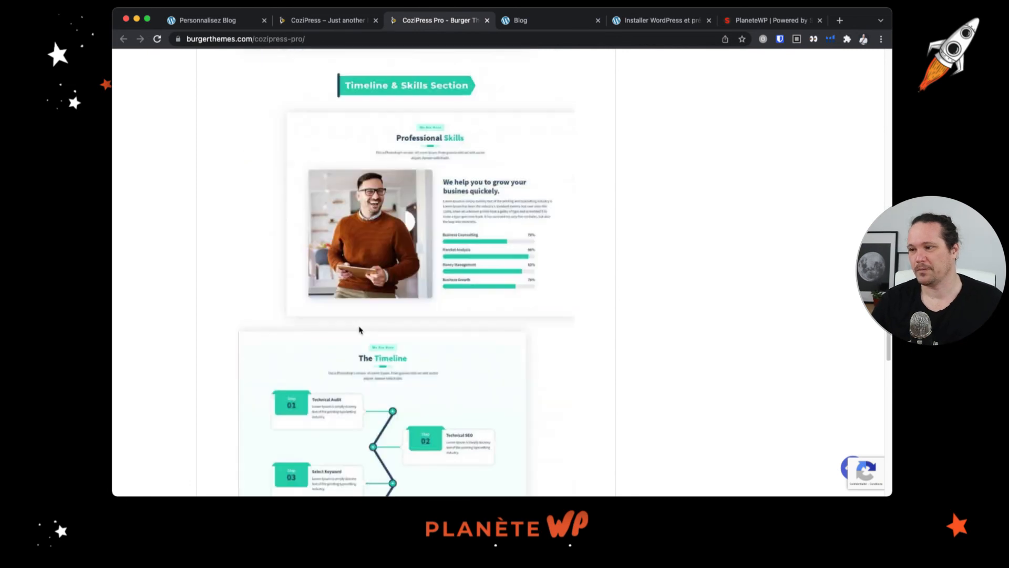
scroll(359, 329, down, 3)
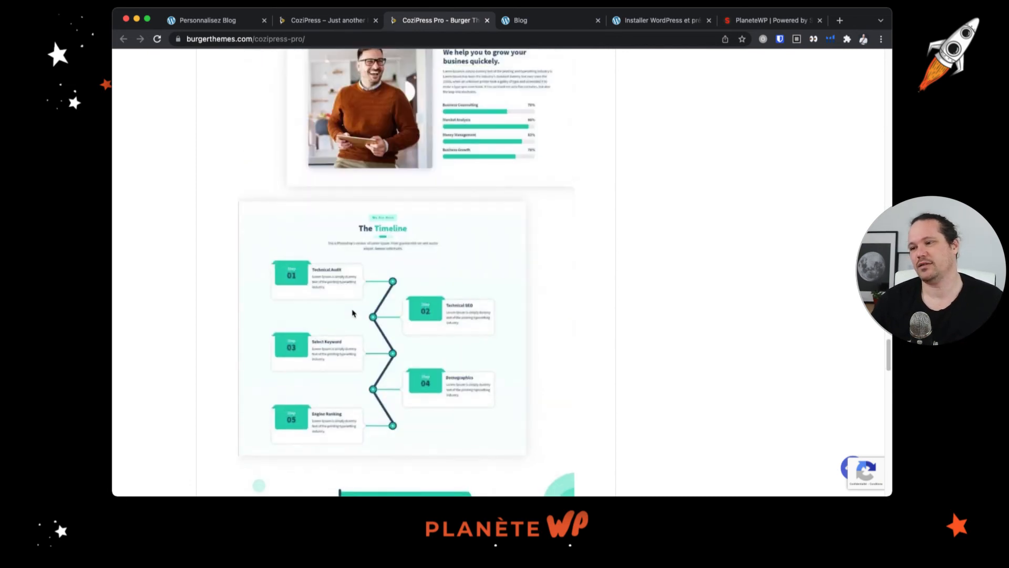
scroll(352, 313, down, 15)
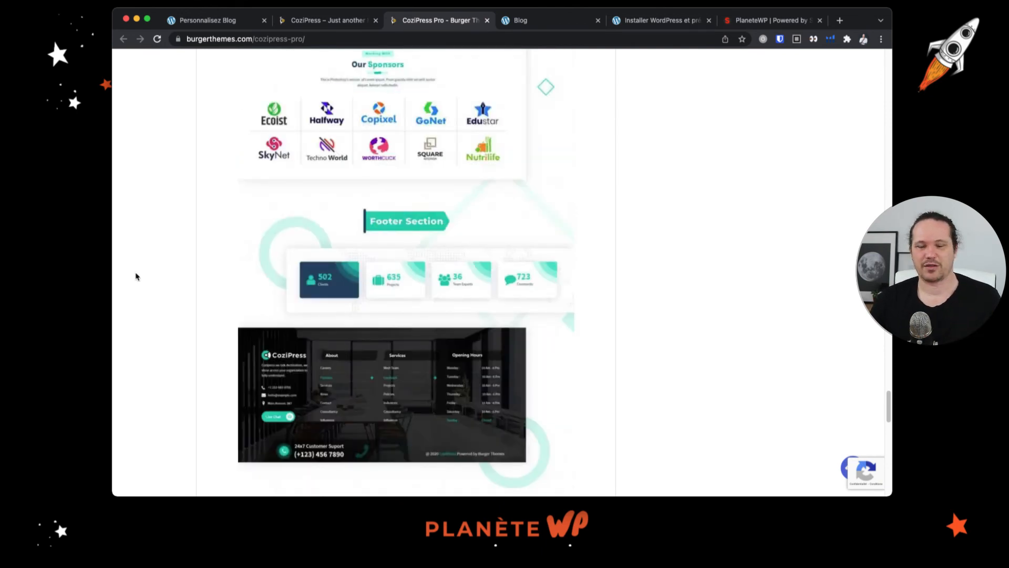
- Examine the Free versus Pro comparison table, highlighting features only available in Pro
scroll(383, 293, down, 8)
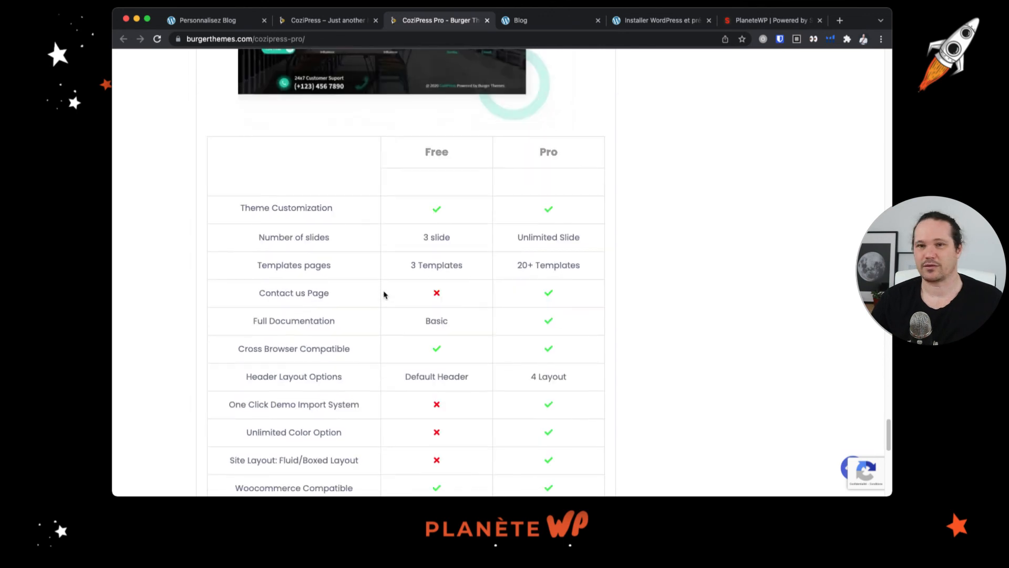
scroll(384, 291, down, 1)
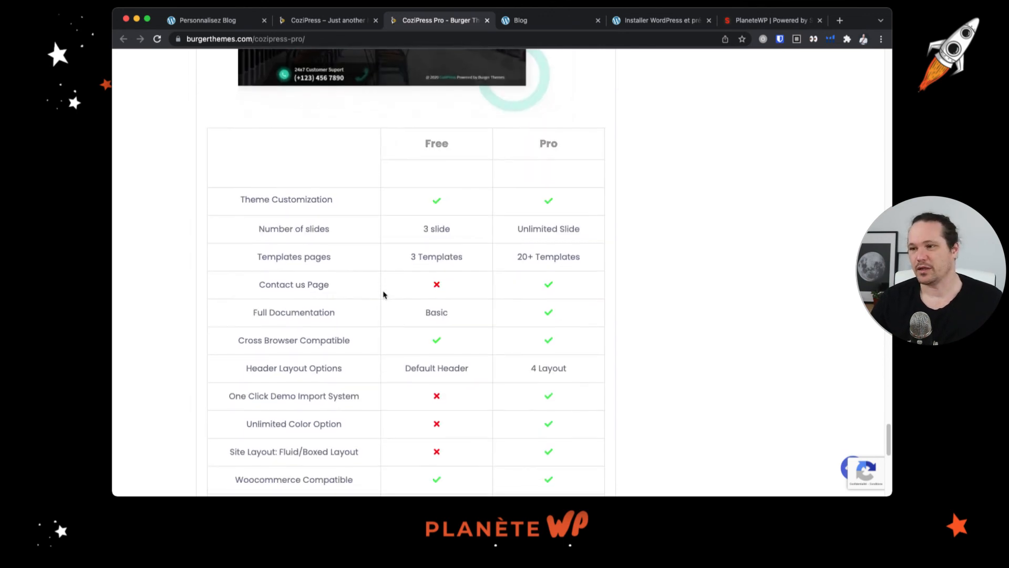
scroll(378, 290, down, 1)
scroll(360, 287, down, 3)
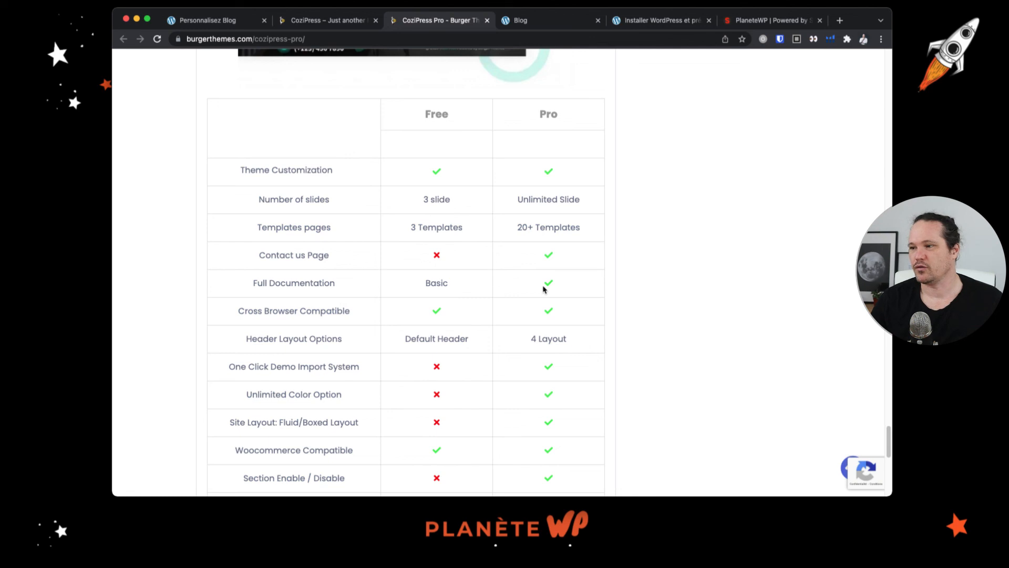
scroll(499, 381, down, 4)
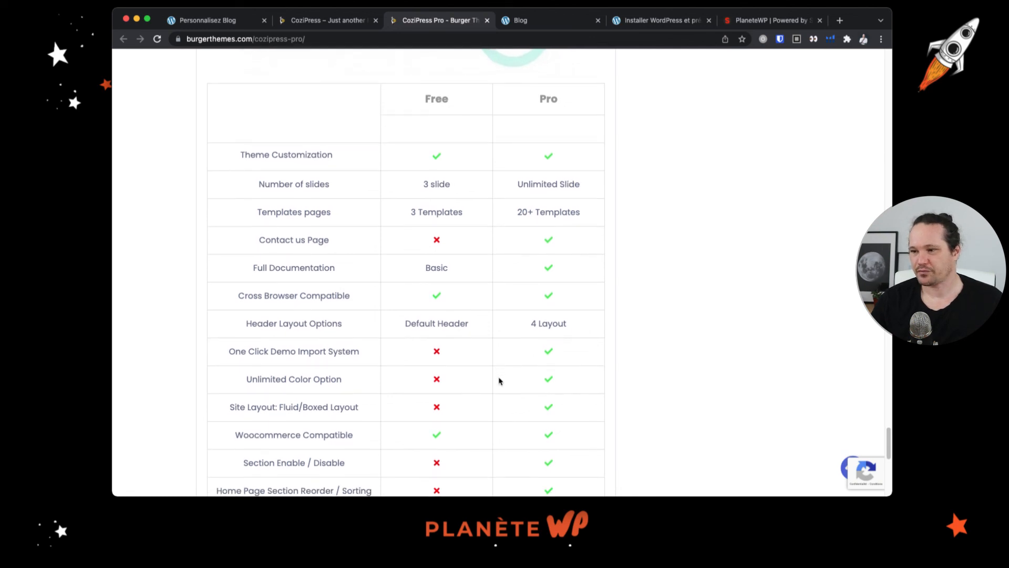
scroll(500, 381, down, 5)
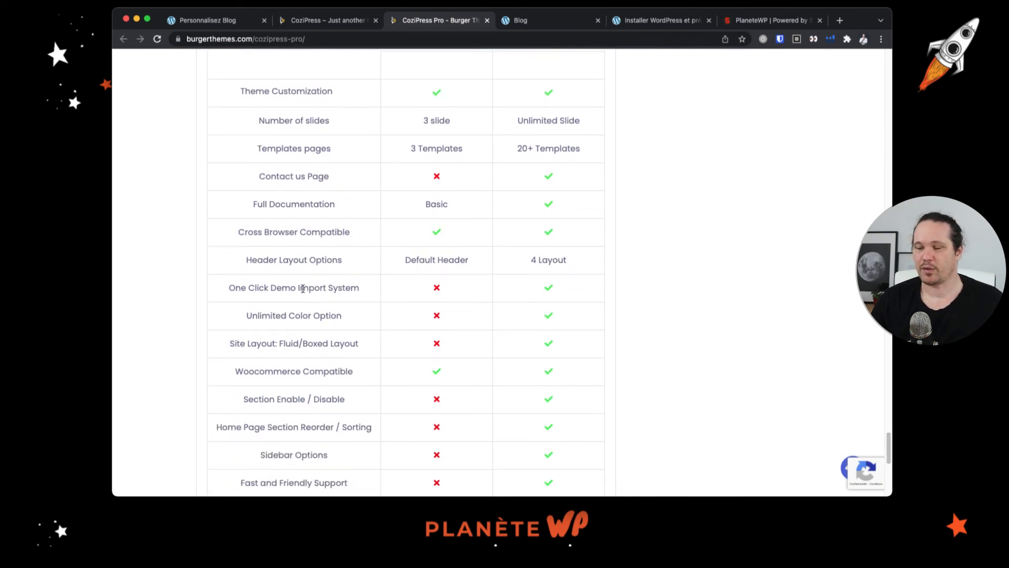
drag(253, 315, 348, 318)
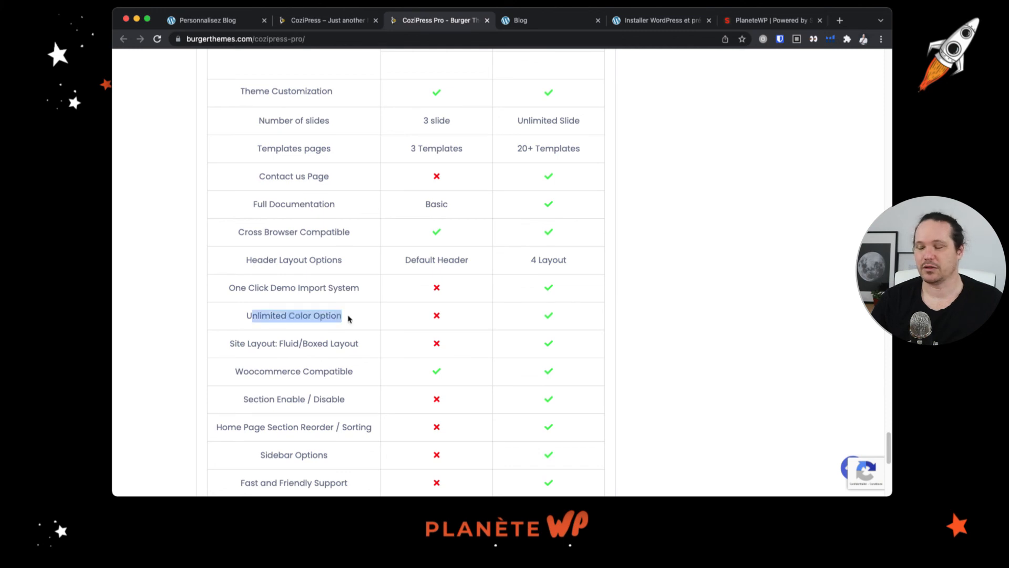
click(553, 314)
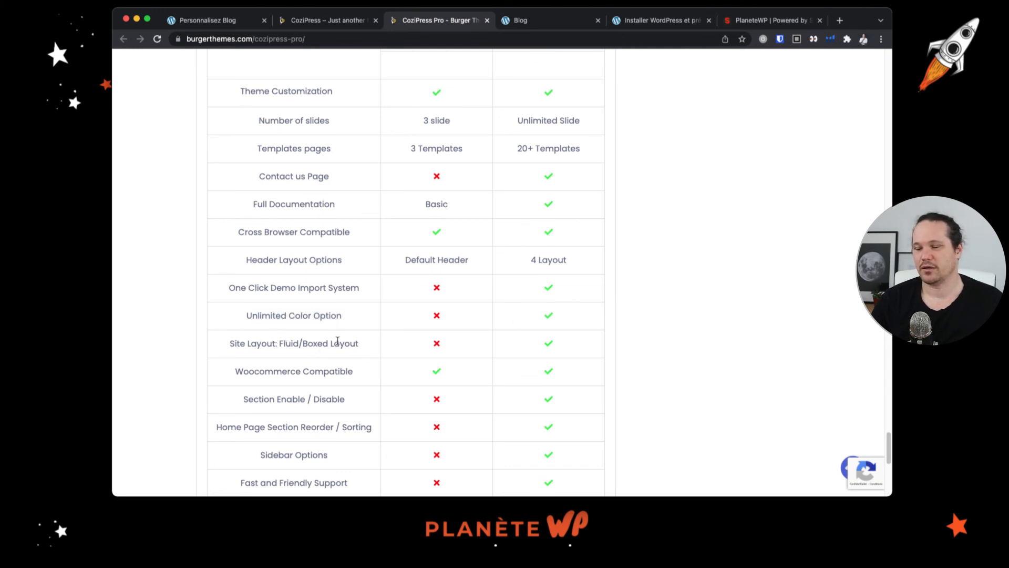
drag(285, 343, 379, 342)
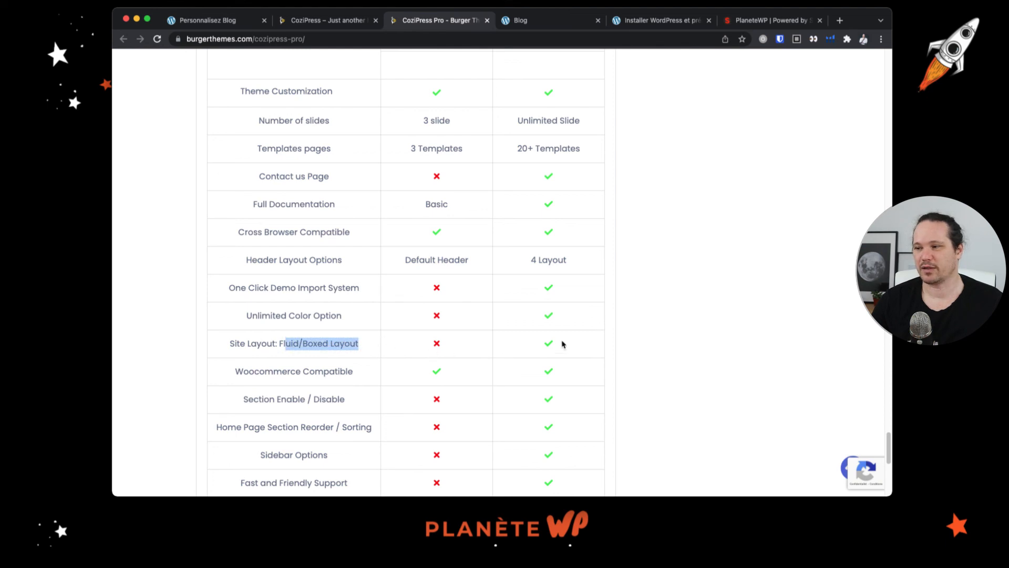
scroll(399, 408, down, 2)
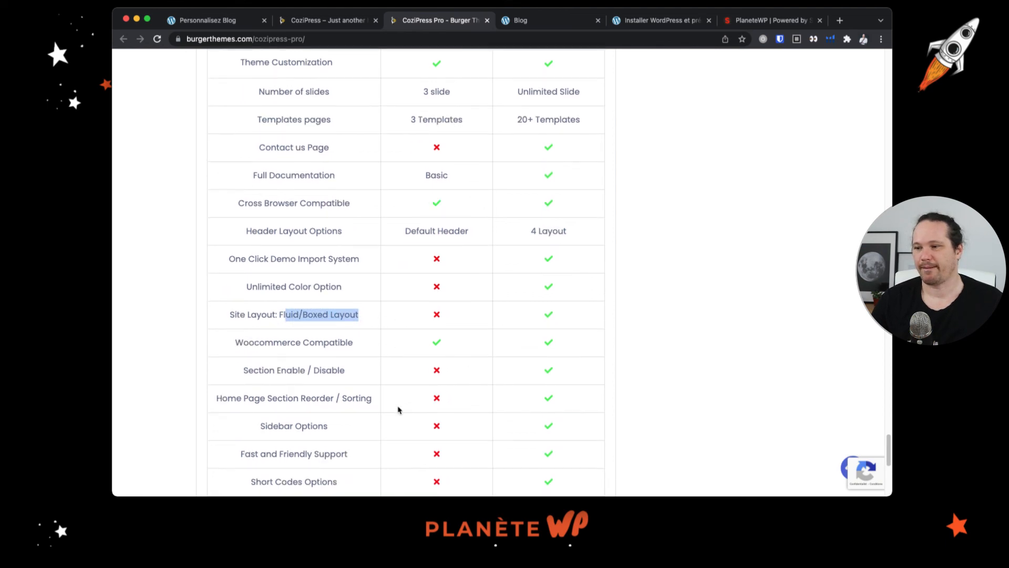
scroll(399, 408, down, 3)
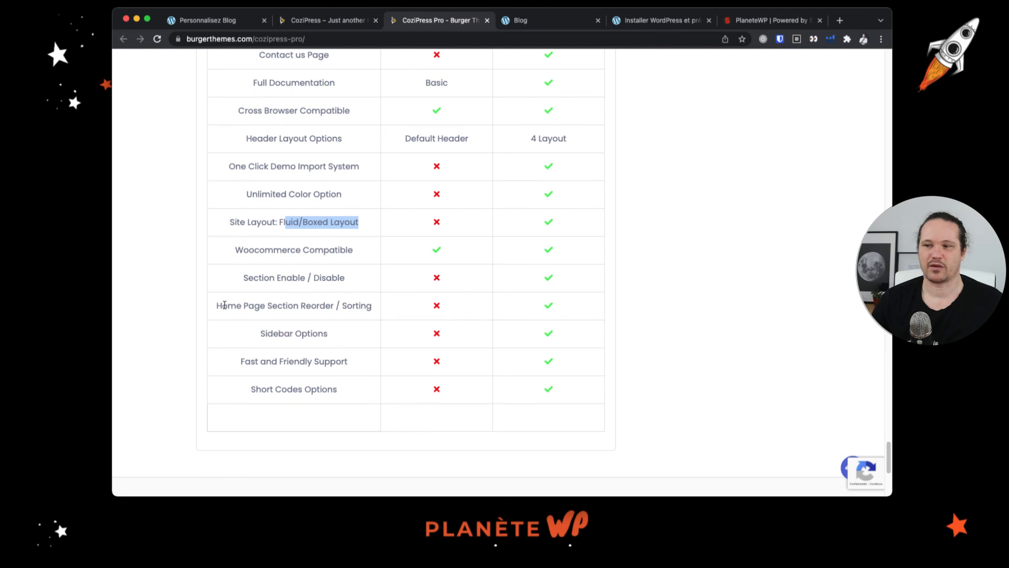
drag(224, 305, 375, 310)
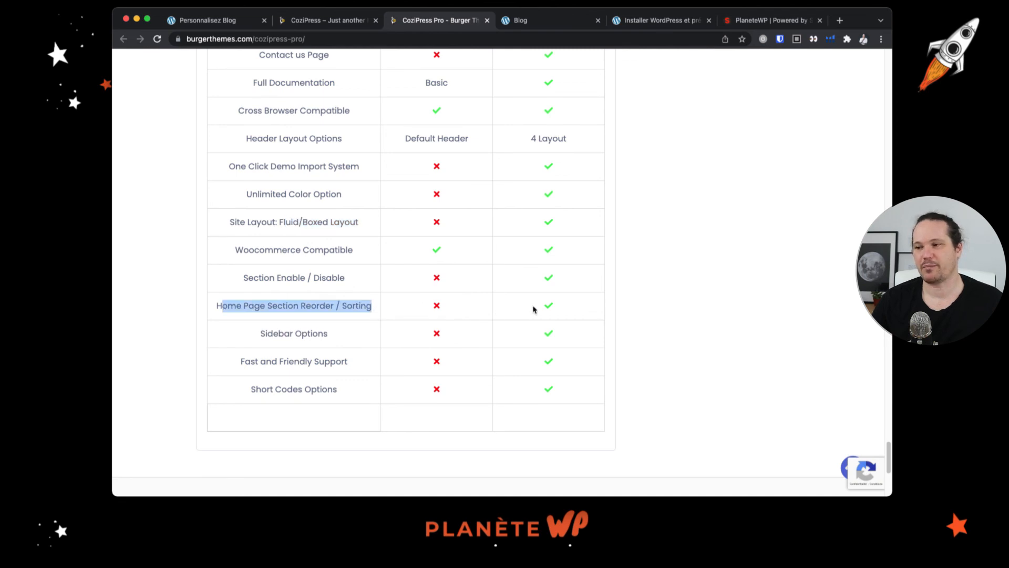
scroll(341, 402, down, 4)
- Scroll back up to the top of the CoziPress Pro product page
scroll(342, 402, up, 12)
scroll(342, 402, up, 5)
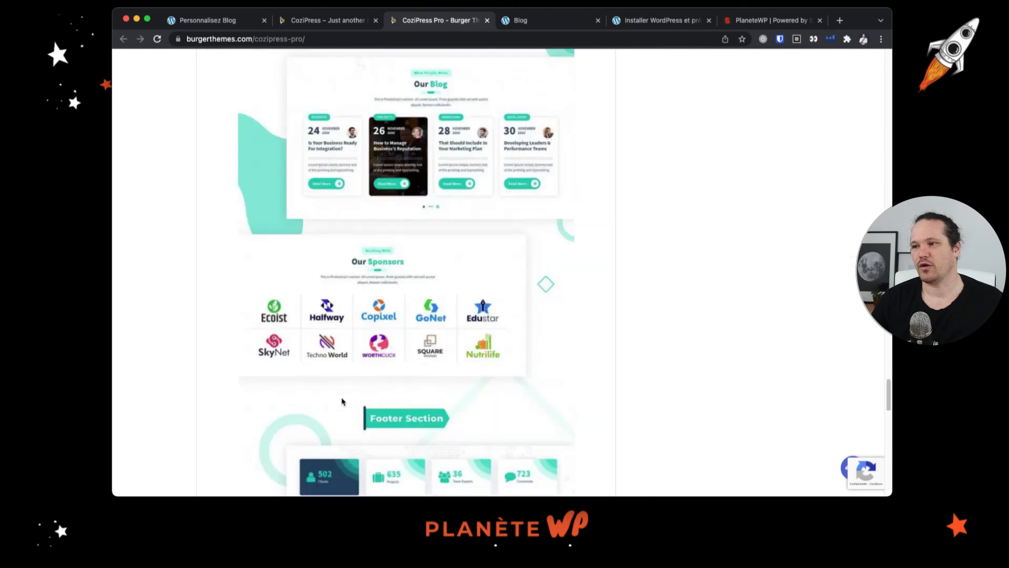
scroll(341, 401, up, 10)
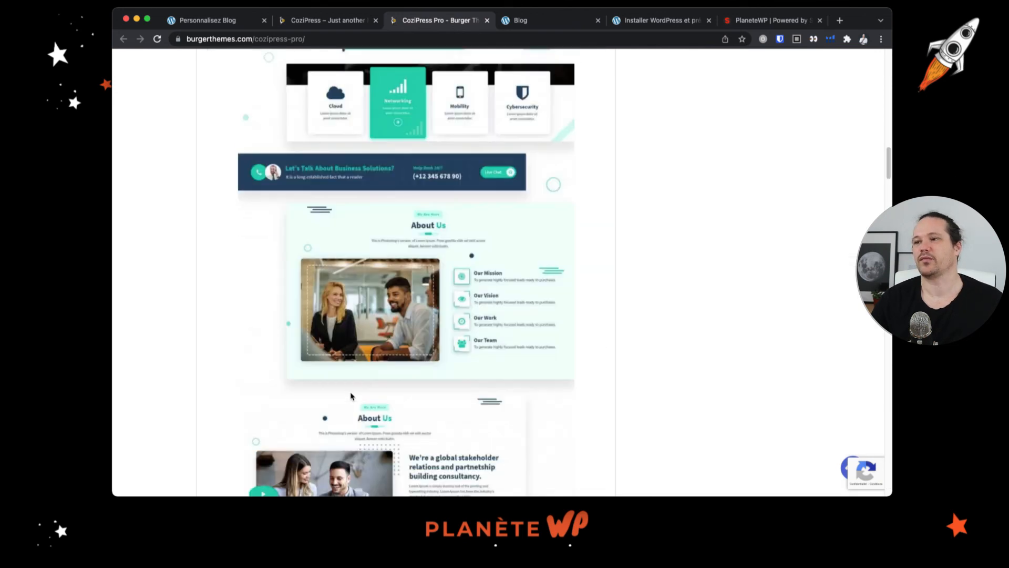
scroll(351, 396, up, 15)
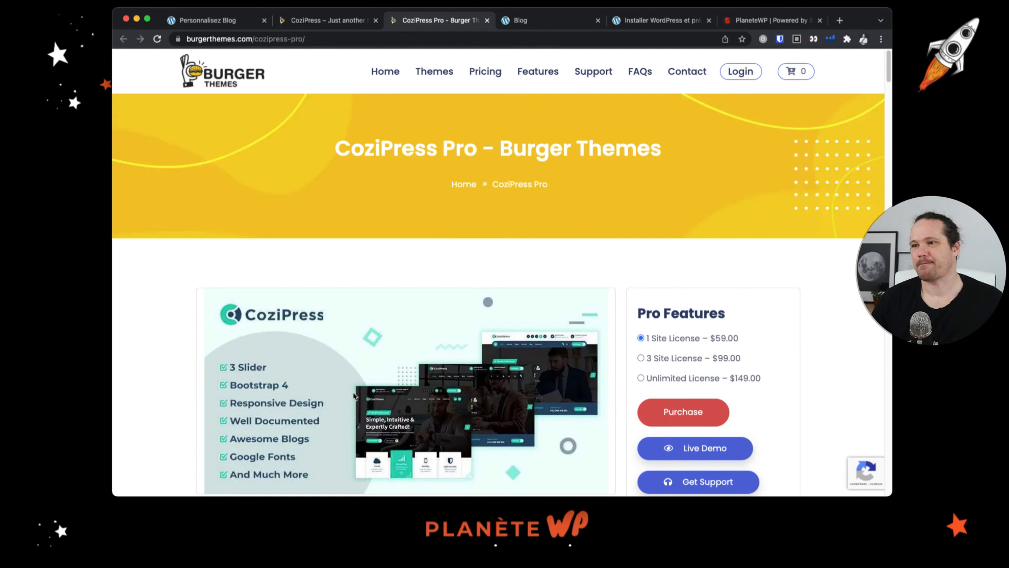